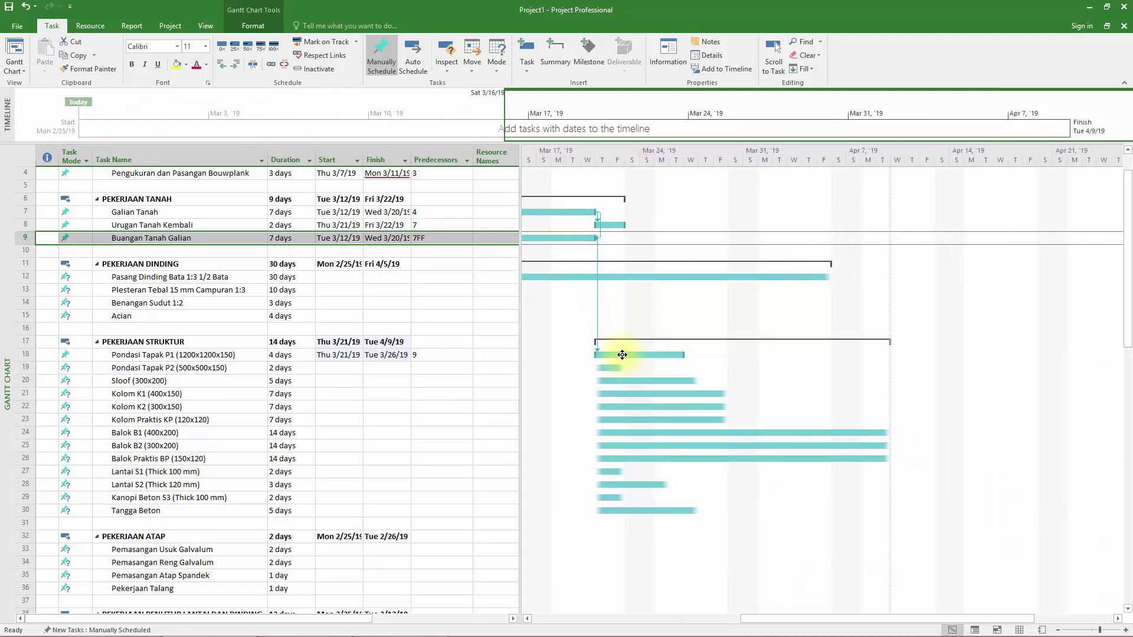
# Step: Link Pondasi Tapak P1 to Pondasi Tapak P2 and change the link to finish-to-finish with predecessor 18FF
pyautogui.moveTo(624, 358); pyautogui.dragTo(617, 367)
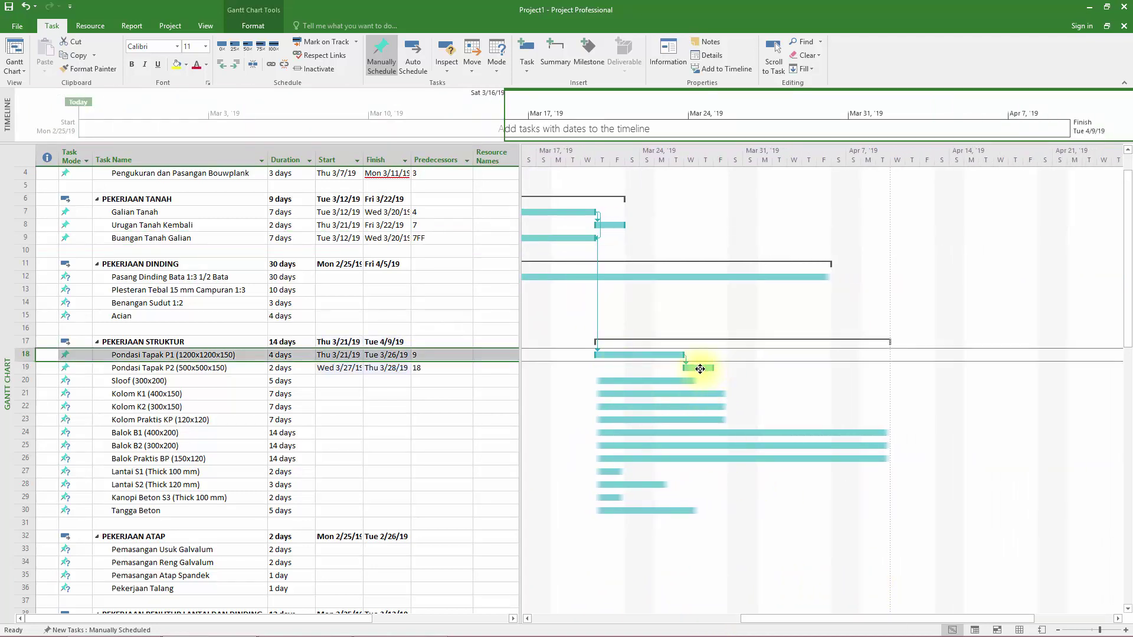
pyautogui.click(431, 368)
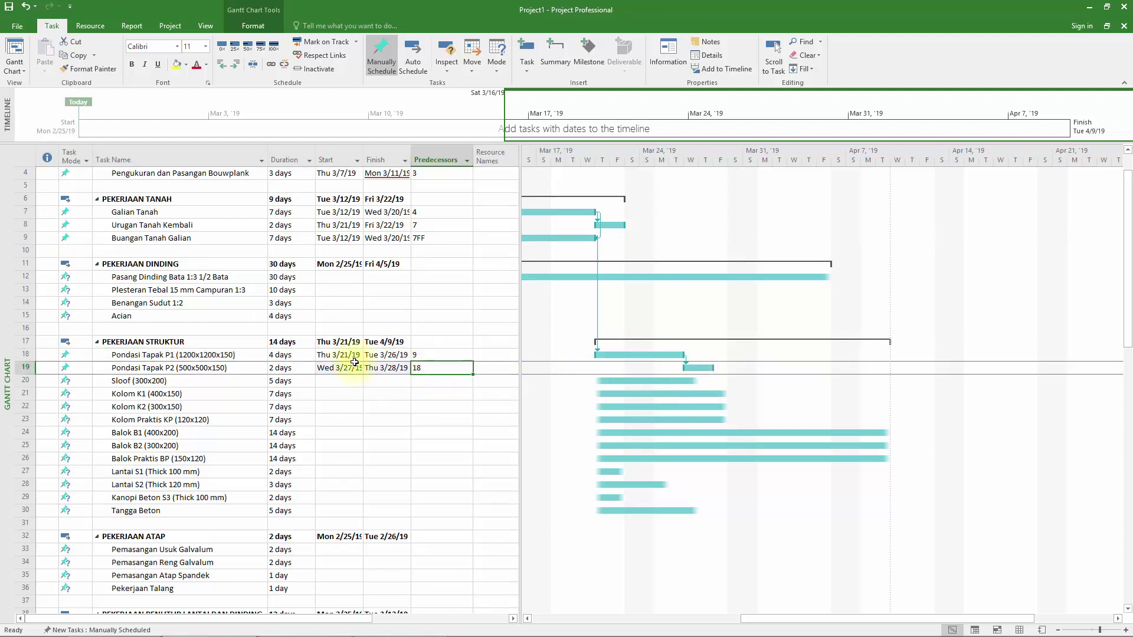
pyautogui.click(433, 369)
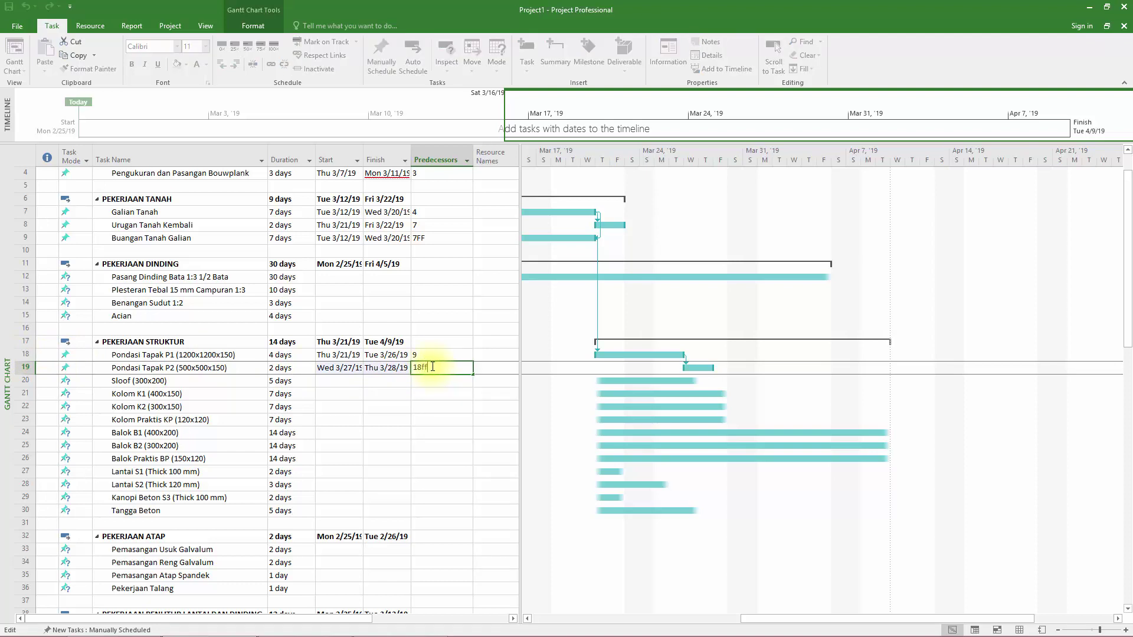
pyautogui.write('ff')
pyautogui.press('Return')
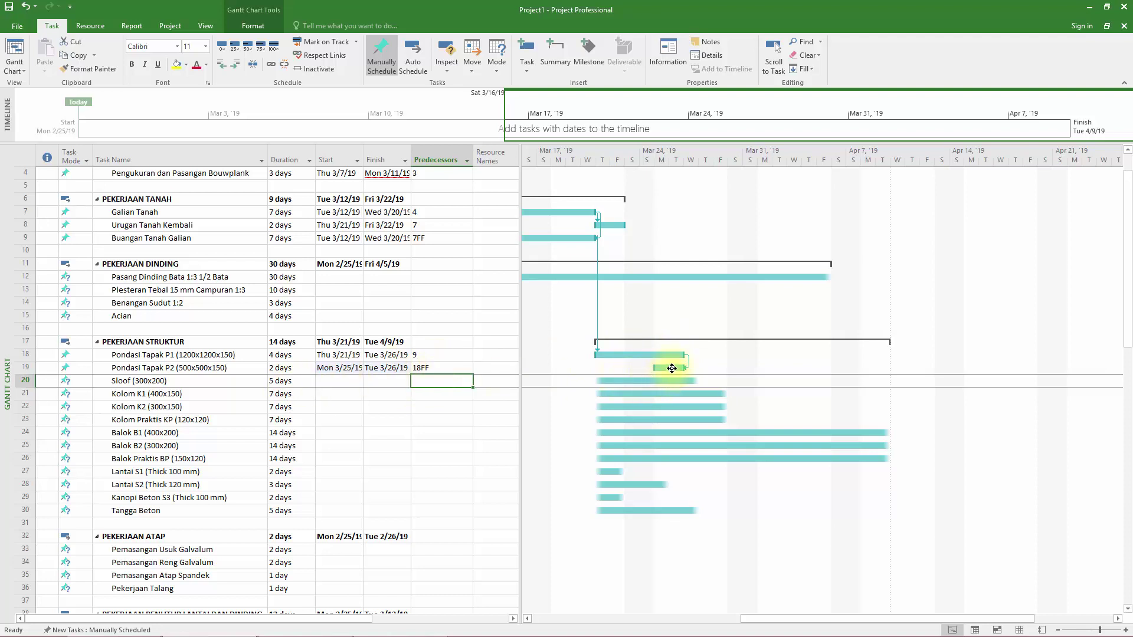
# Step: Set the predecessors of Sloof (300x200) to tasks 18 and 19
pyautogui.moveTo(672, 367)
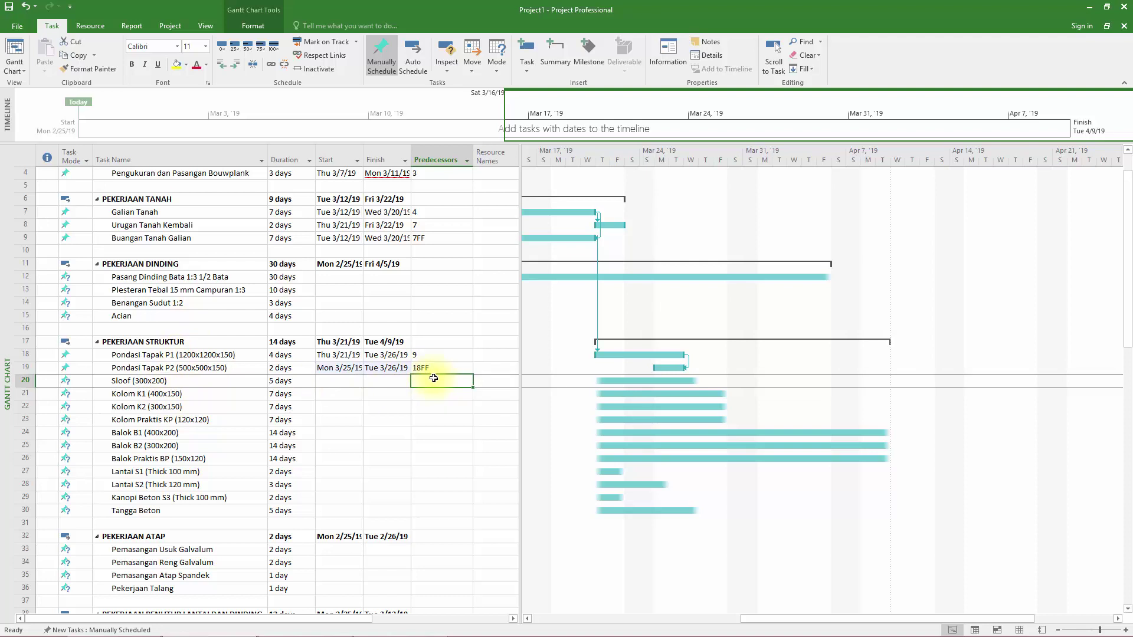
pyautogui.write('18')
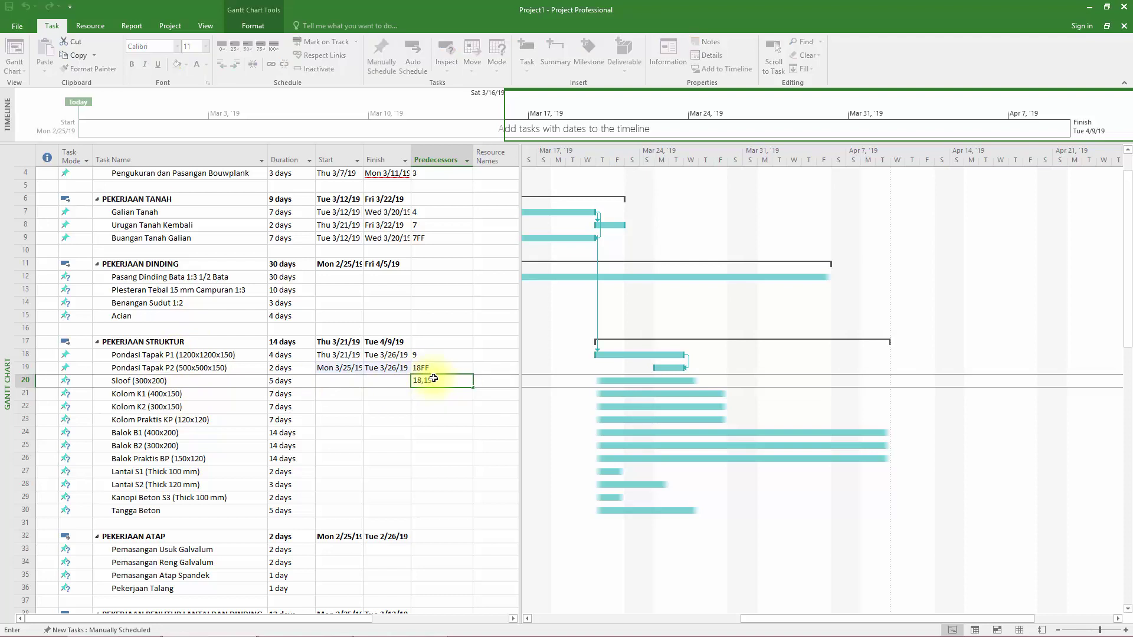
pyautogui.write(',19')
pyautogui.press('Return')
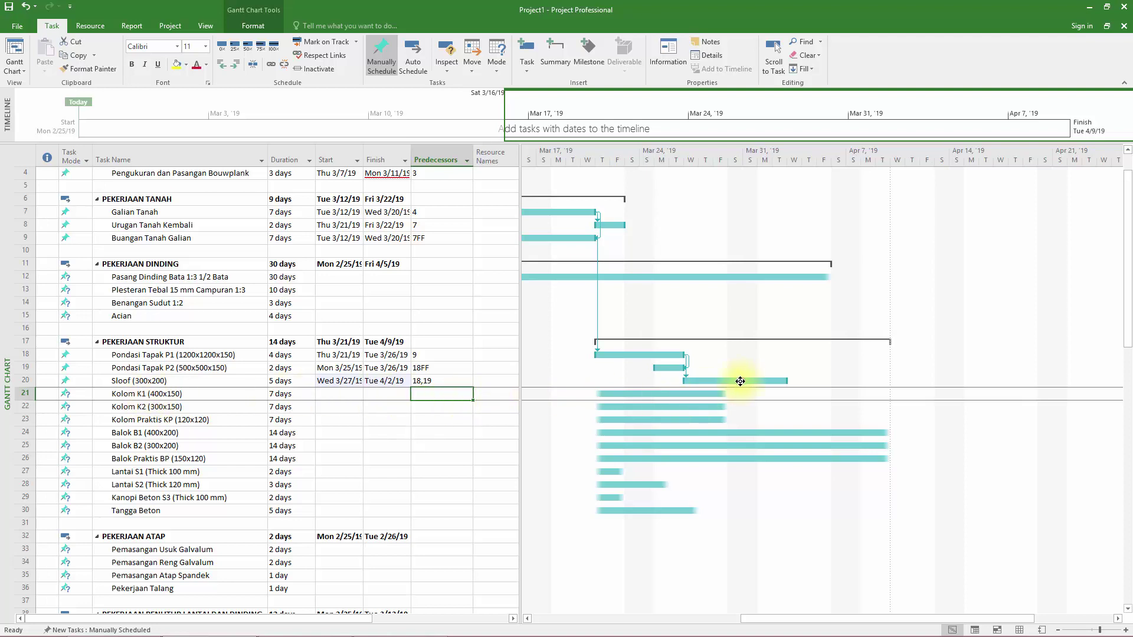
# Step: Link Sloof to Kolom K1 (400x150) and Kolom K1 to Balok B1 (400x200) with finish-to-start dependencies
pyautogui.moveTo(741, 382); pyautogui.dragTo(716, 394)
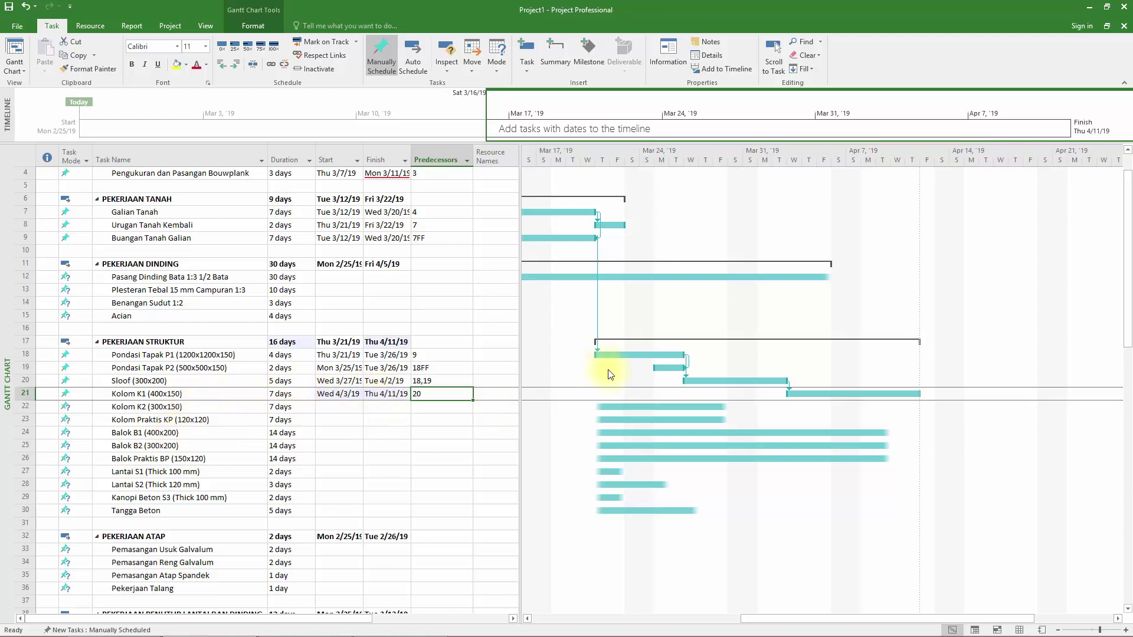
pyautogui.moveTo(834, 396)
pyautogui.mouseDown()
pyautogui.moveTo(696, 431)
pyautogui.moveTo(228, 431)
pyautogui.moveTo(844, 426)
pyautogui.moveTo(864, 435)
pyautogui.mouseUp()
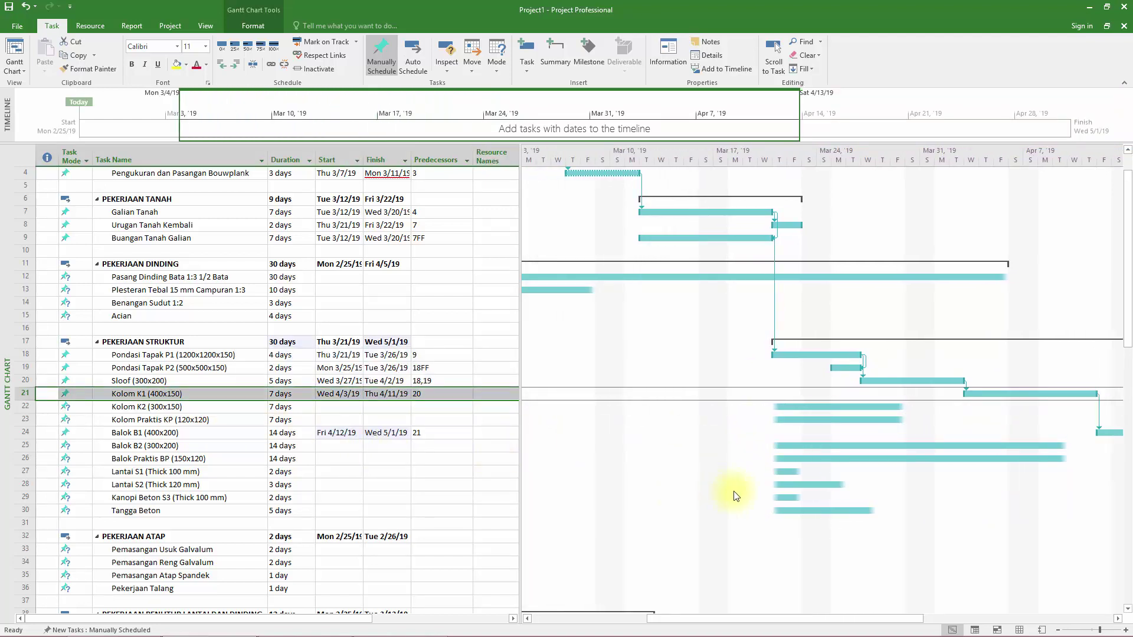
pyautogui.moveTo(796, 615); pyautogui.dragTo(909, 611)
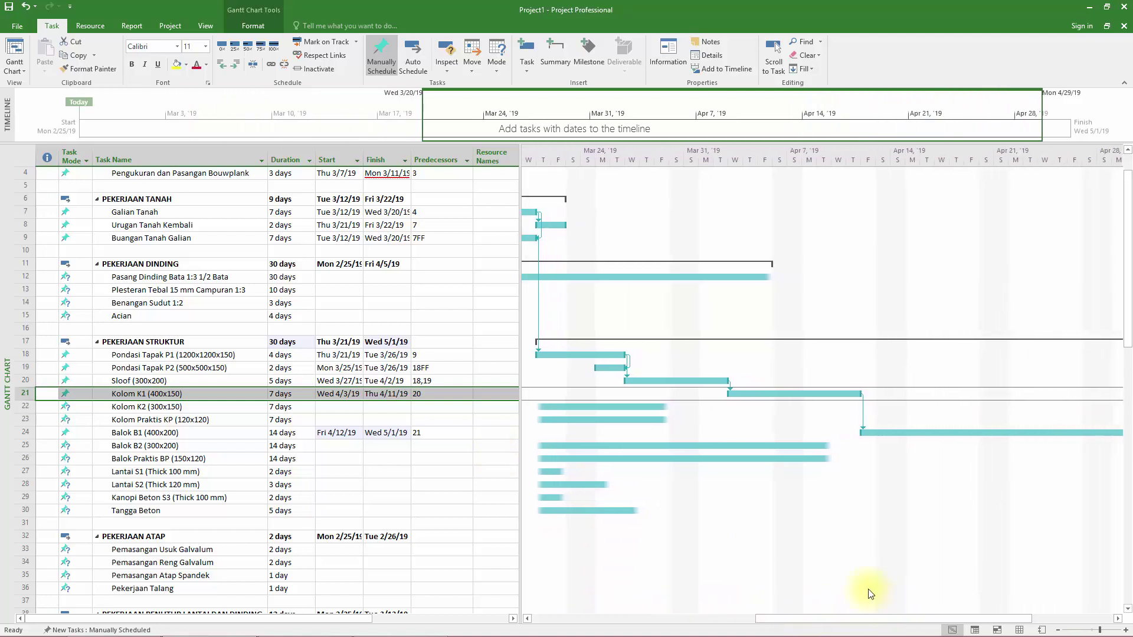
pyautogui.click(434, 436)
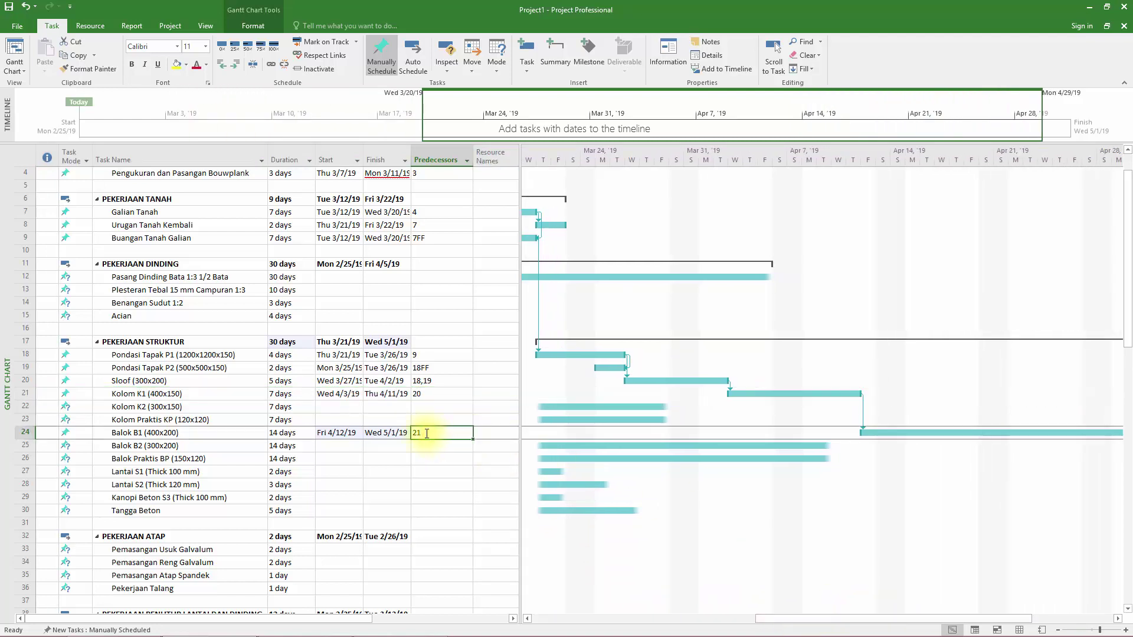
pyautogui.write('21')
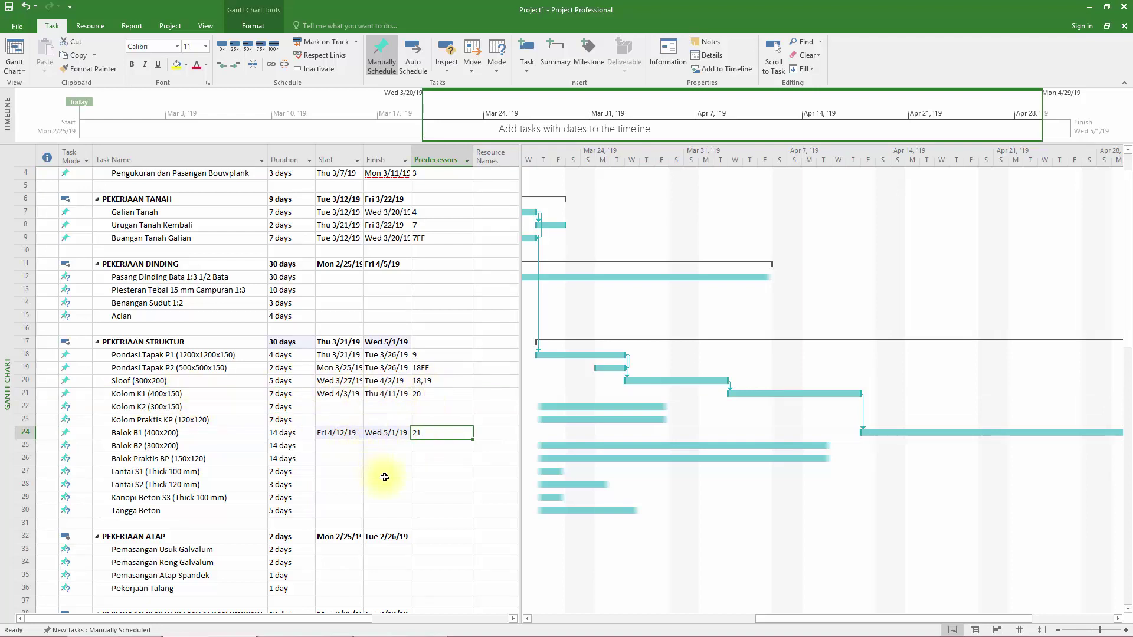
# Step: Set the predecessor of Lantai S1 (Thick 100 mm) to 24FF so it finishes together with Balok B1
pyautogui.click(422, 473)
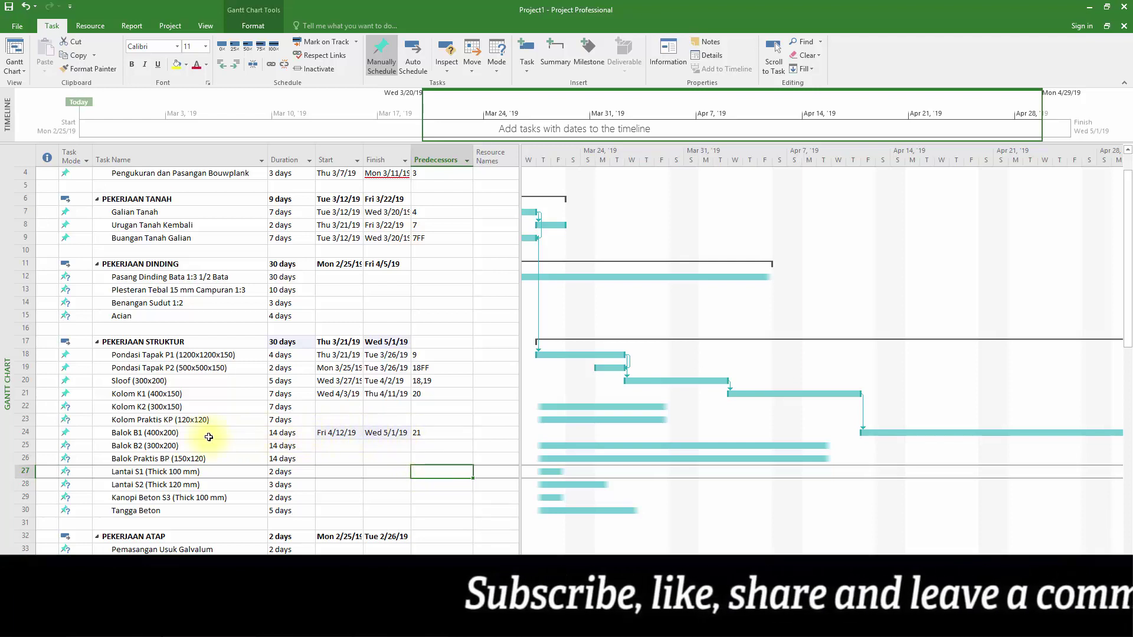
pyautogui.write('24ff')
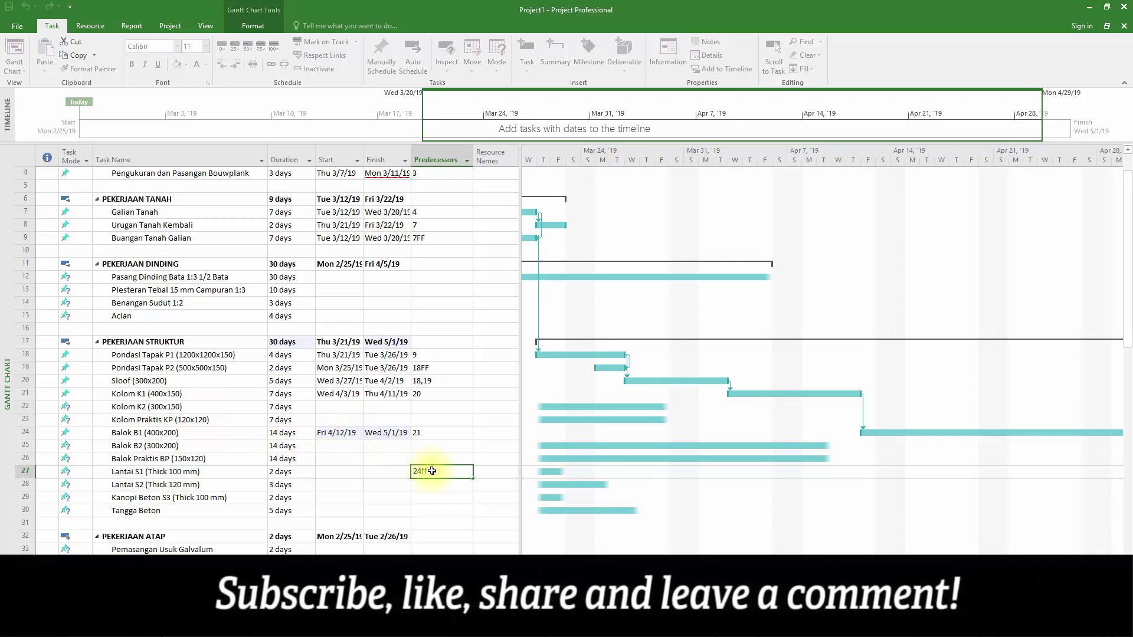
pyautogui.press('Return')
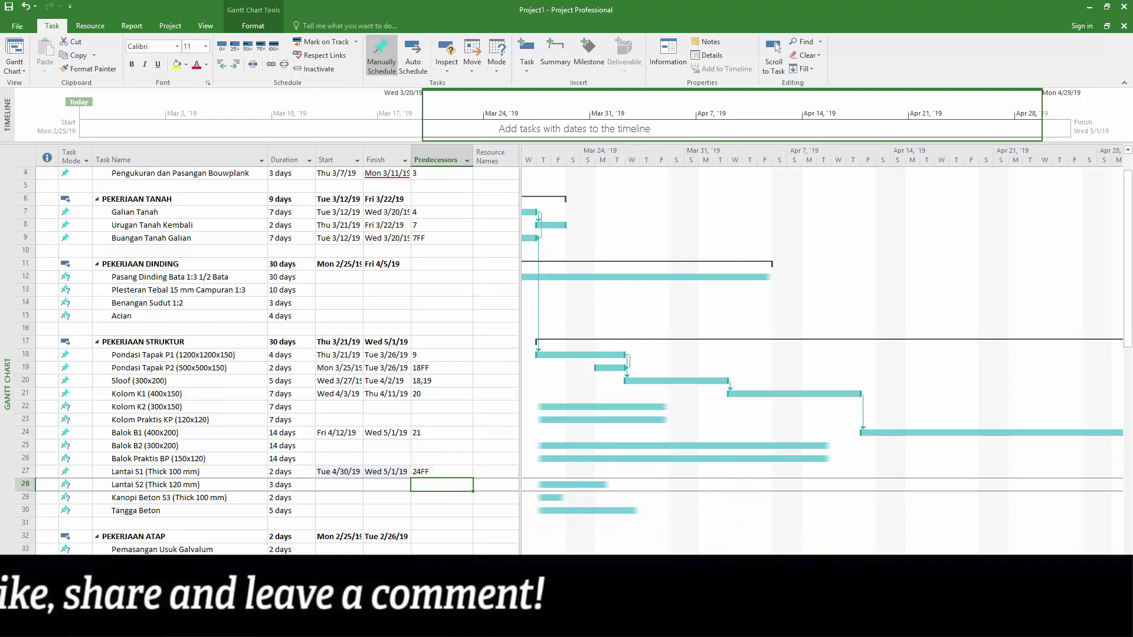
# Step: Widen the displayed date range and examine the links between the structural tasks in the Gantt chart, up to Lantai S1
pyautogui.hscroll(1, 555, 488)
pyautogui.hscroll(1, 1011, 298)
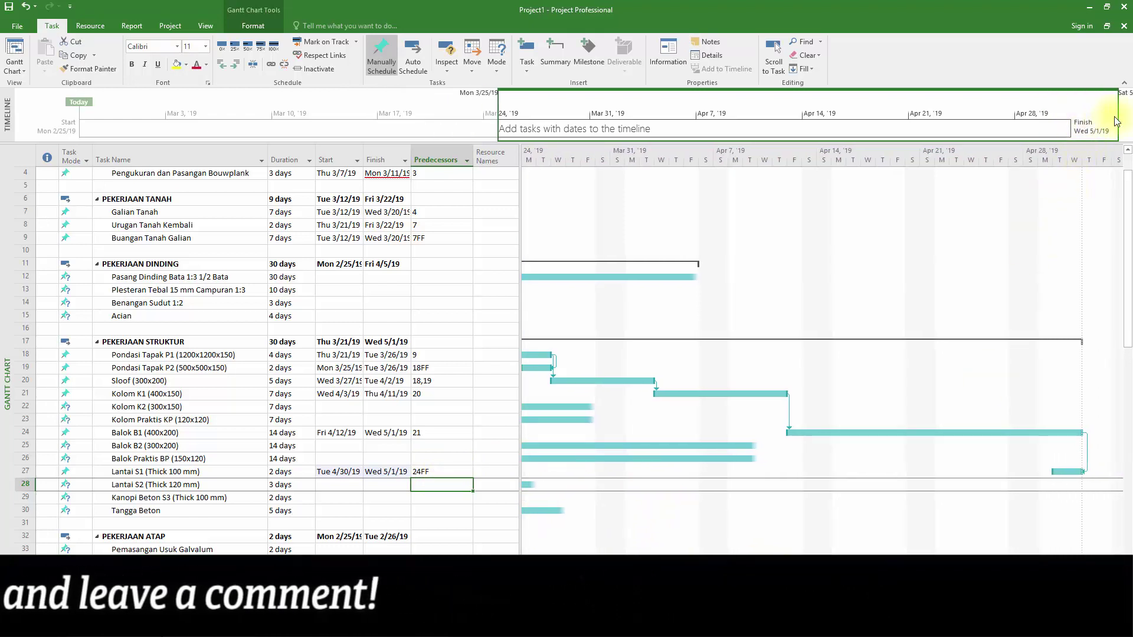
pyautogui.click(1075, 115)
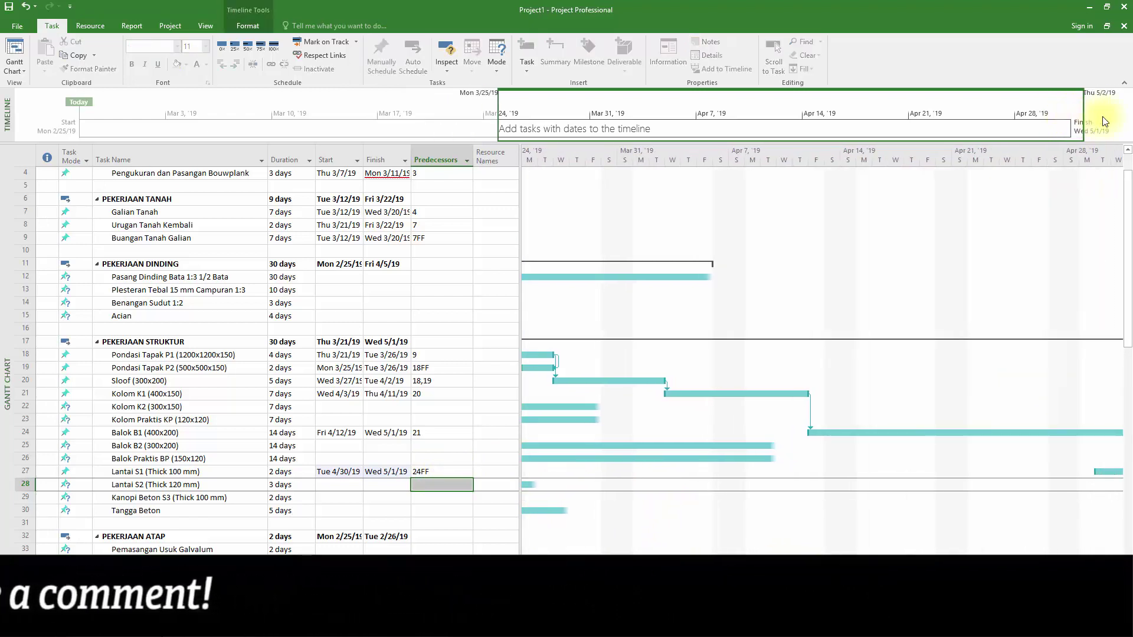
pyautogui.moveTo(498, 112); pyautogui.dragTo(180, 99)
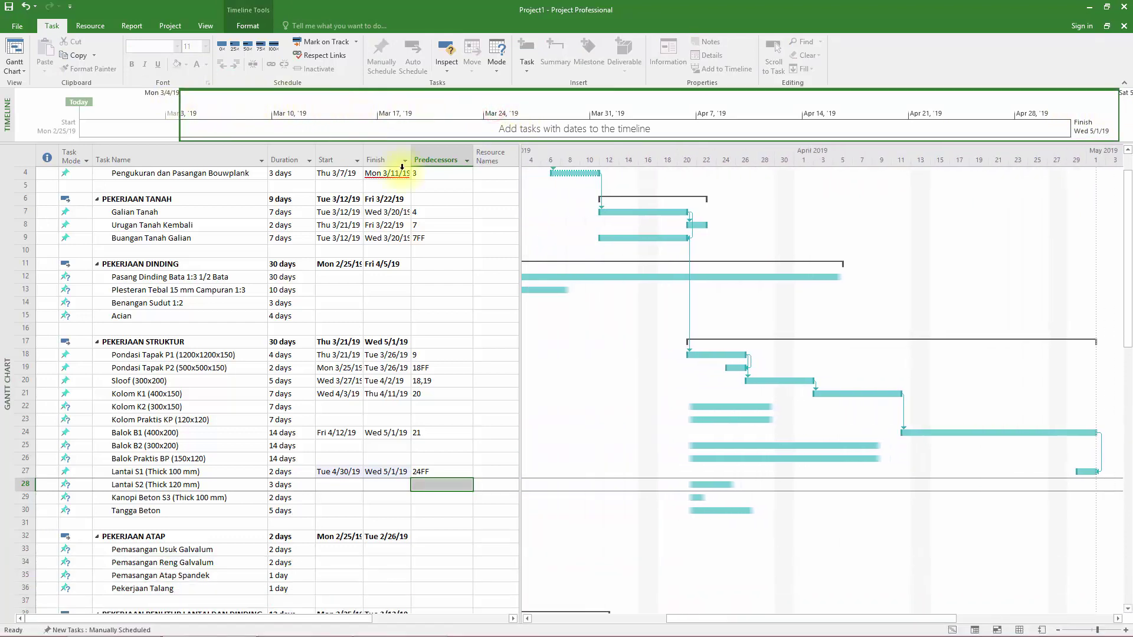
pyautogui.click(1117, 618)
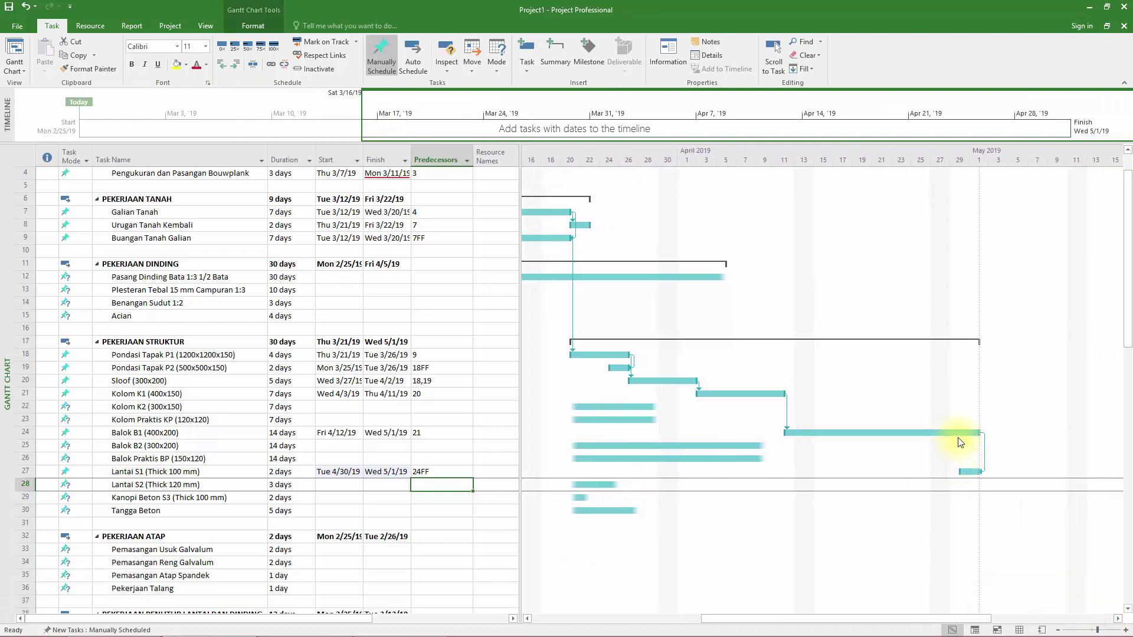
pyautogui.moveTo(952, 434)
pyautogui.scroll(-2, 809, 446)
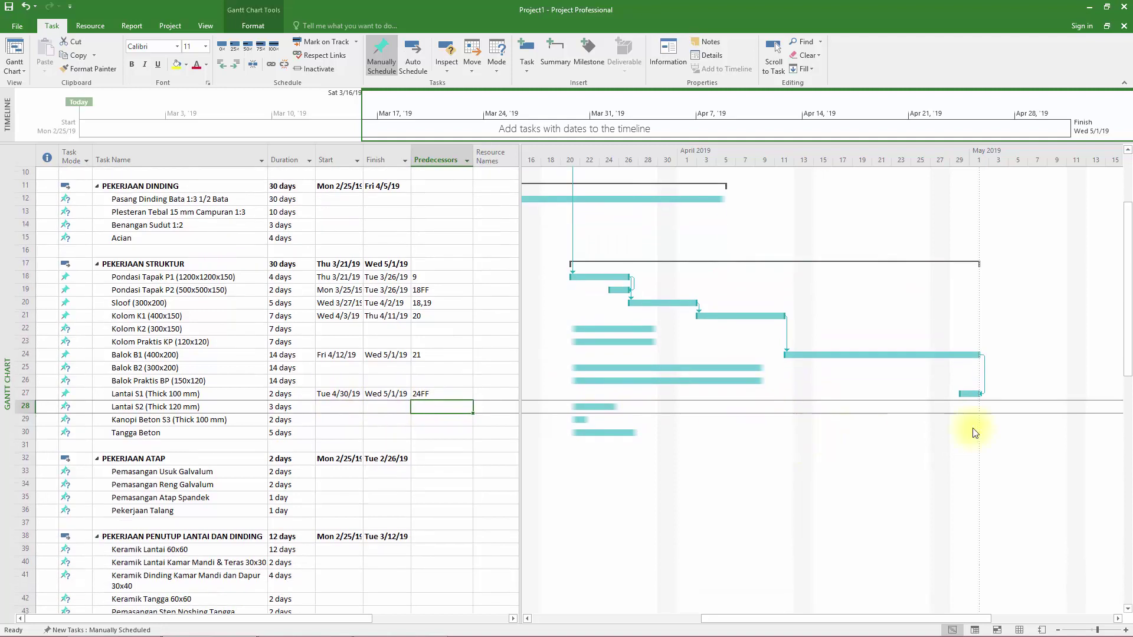
pyautogui.scroll(1, 941, 395)
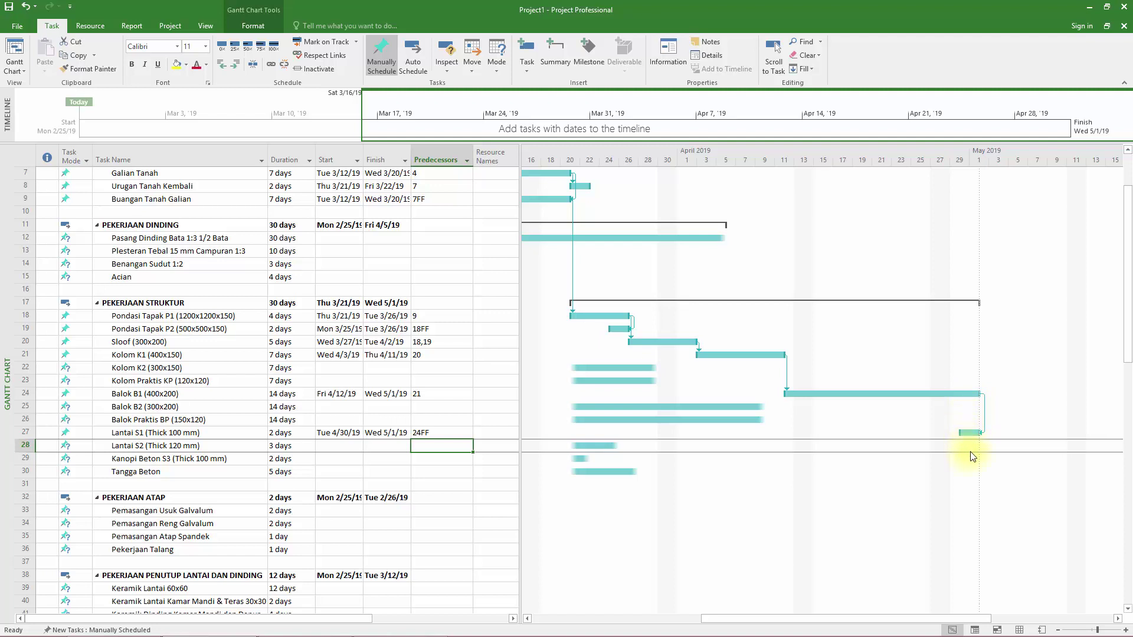
pyautogui.scroll(-1, 974, 455)
pyautogui.scroll(3, 645, 453)
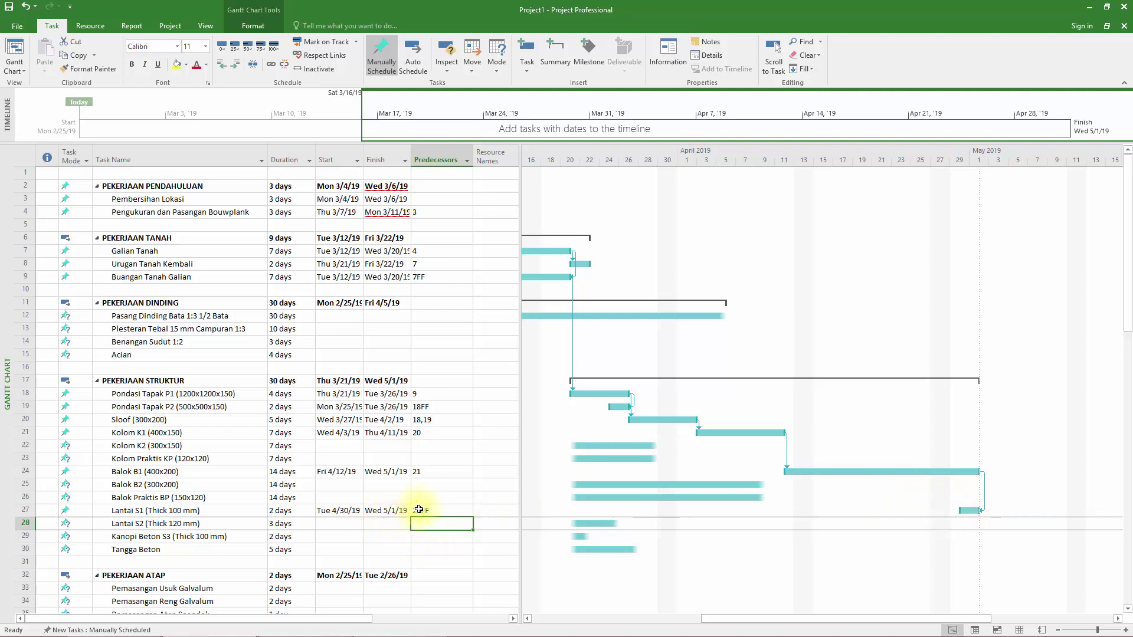
# Step: Set the predecessor of Pasang Dinding Bata 1:3 1/2 Bata to task 21
pyautogui.click(190, 510)
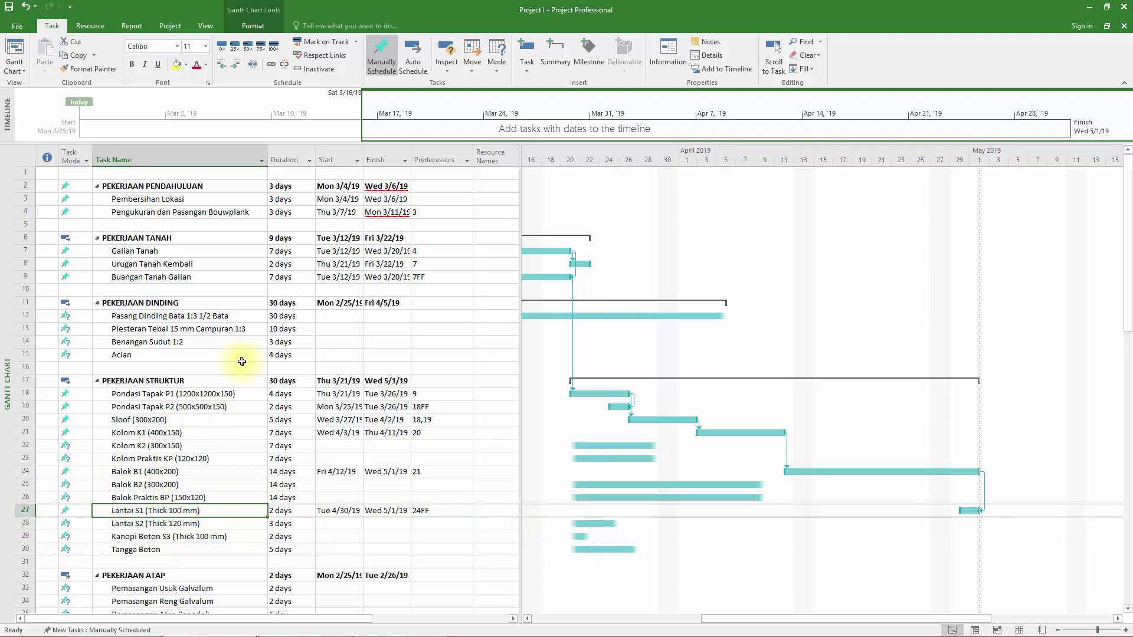
pyautogui.click(237, 295)
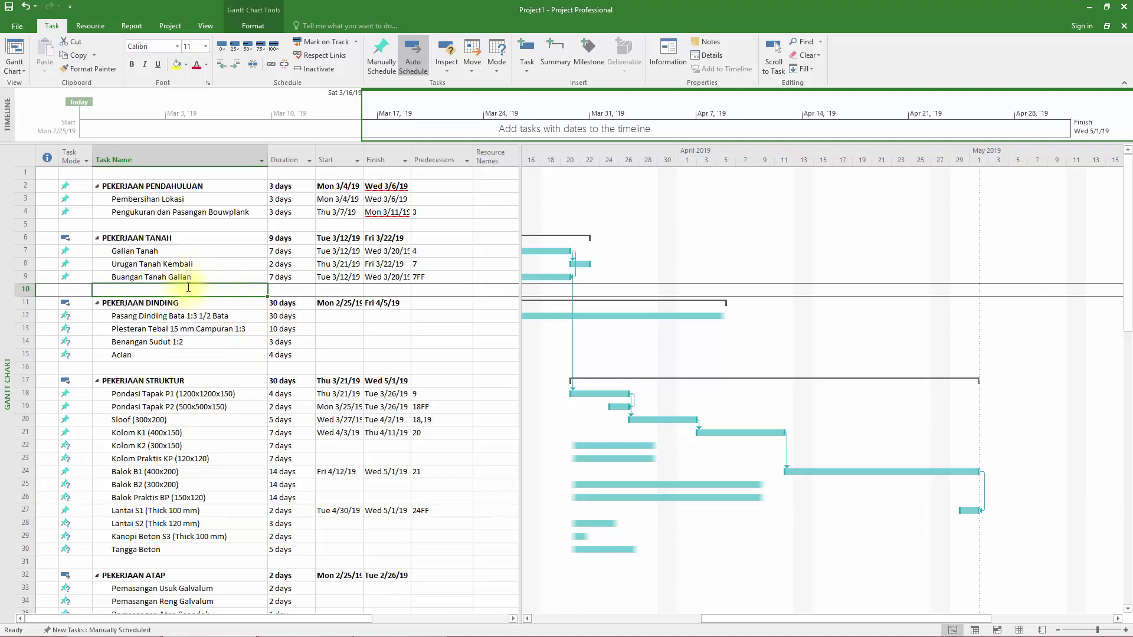
pyautogui.click(425, 317)
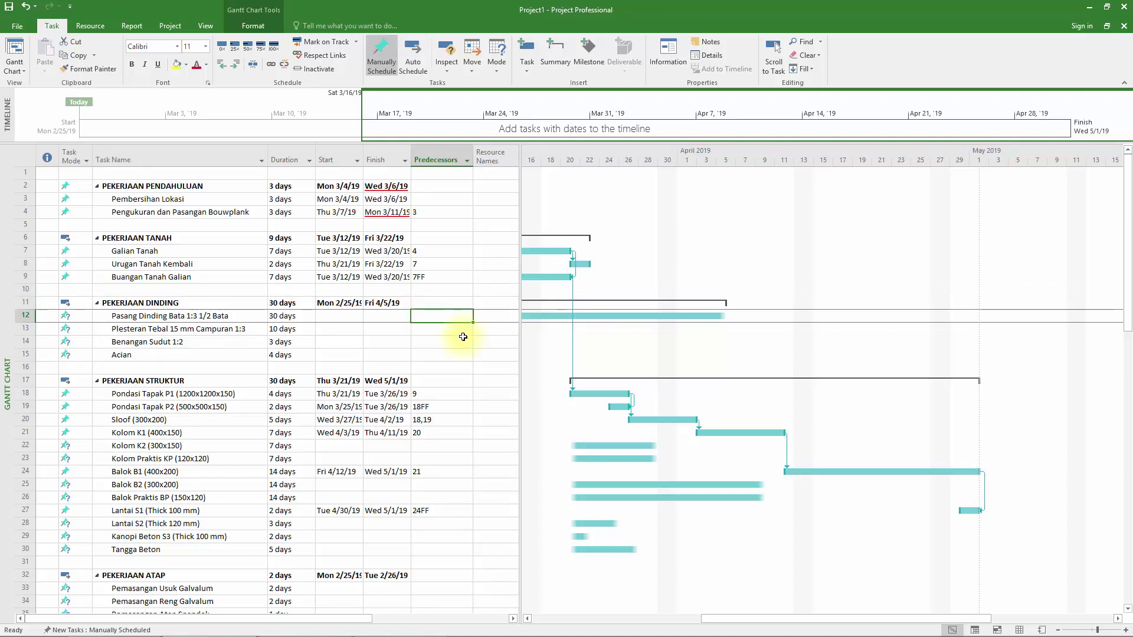
pyautogui.write('21')
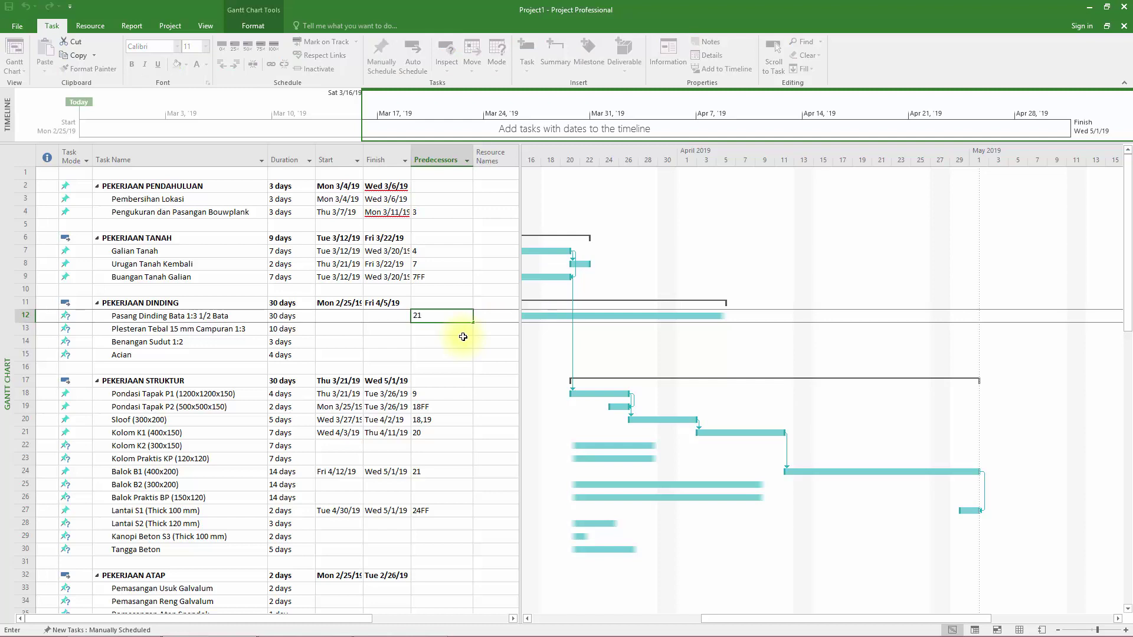
pyautogui.press('Return')
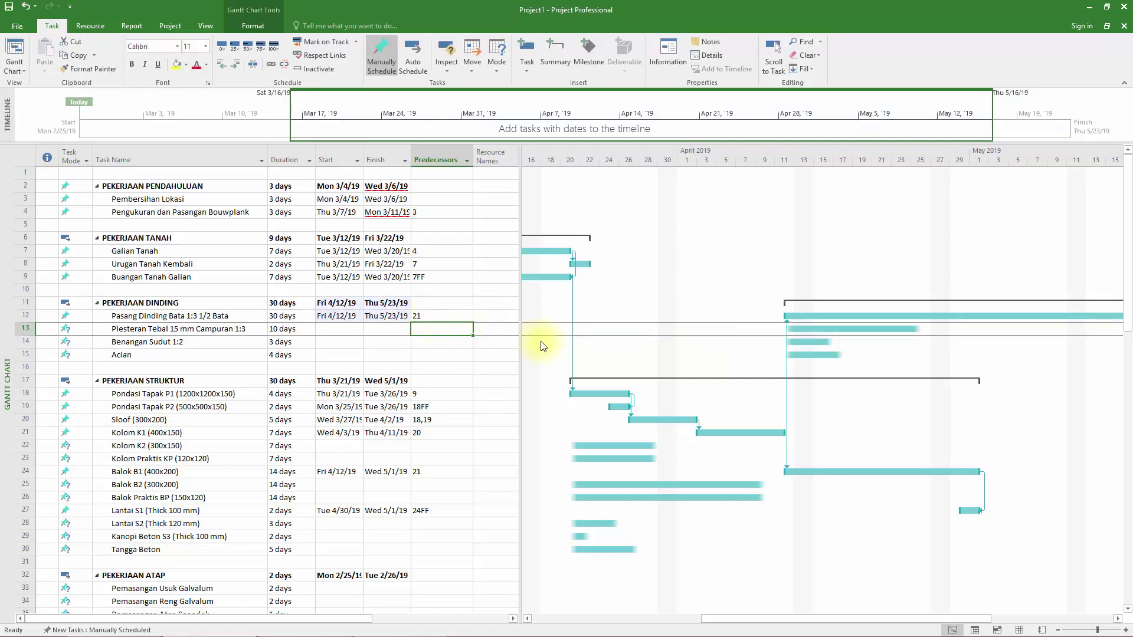
# Step: Set the predecessor of Pasang Dinding Bata to task 24 and that of Plesteran Tebal 15 mm to task 12
pyautogui.click(813, 470)
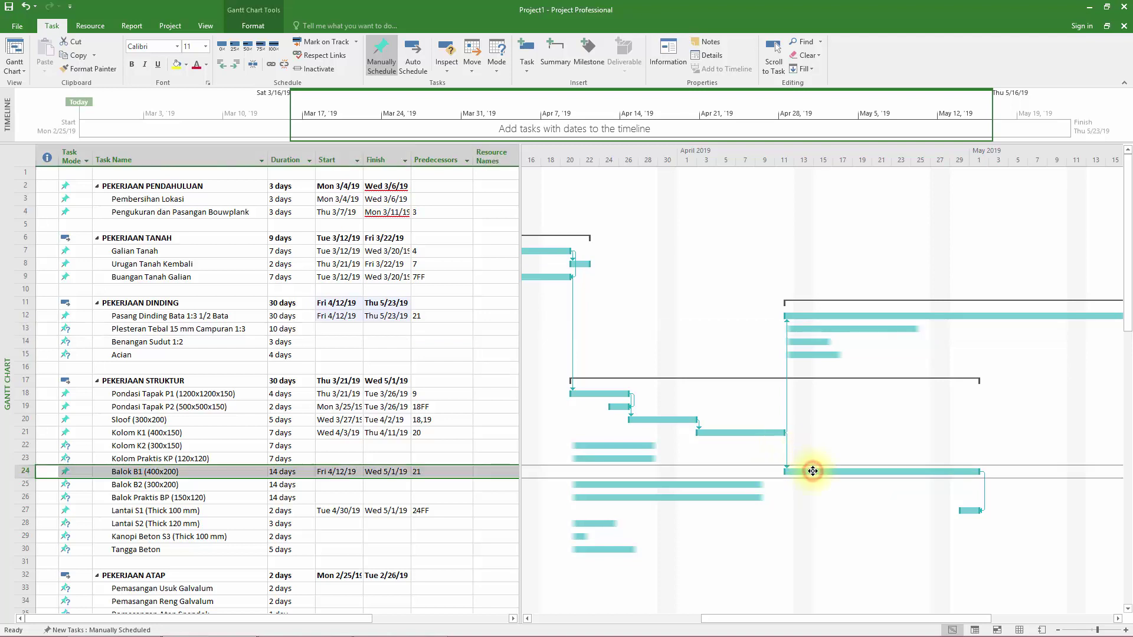
pyautogui.click(433, 312)
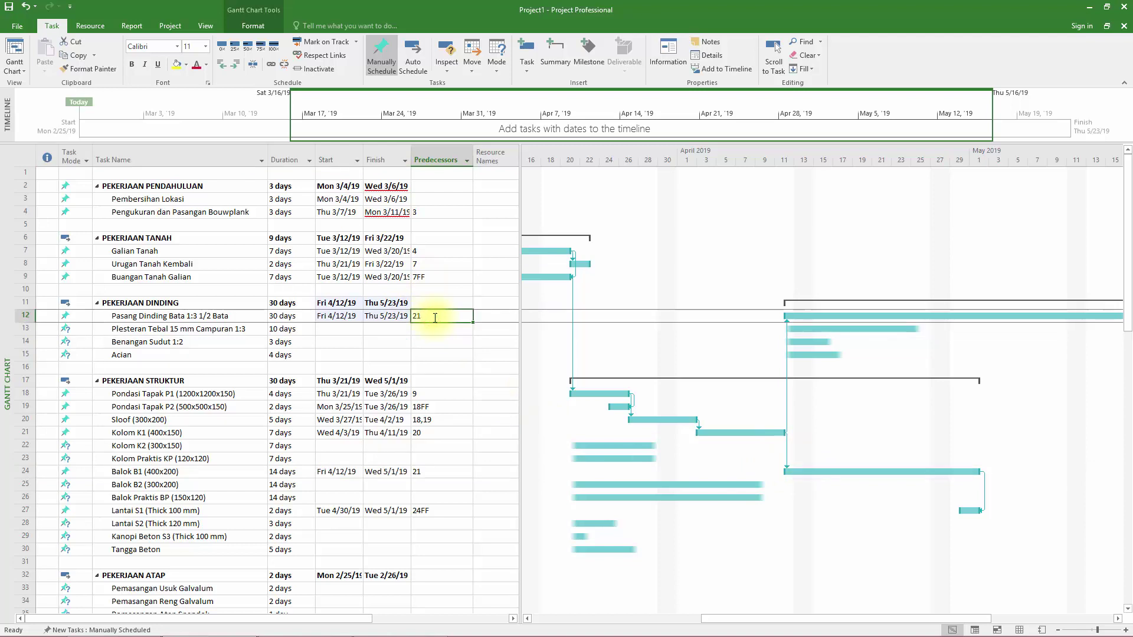
pyautogui.write('24')
pyautogui.press('Return')
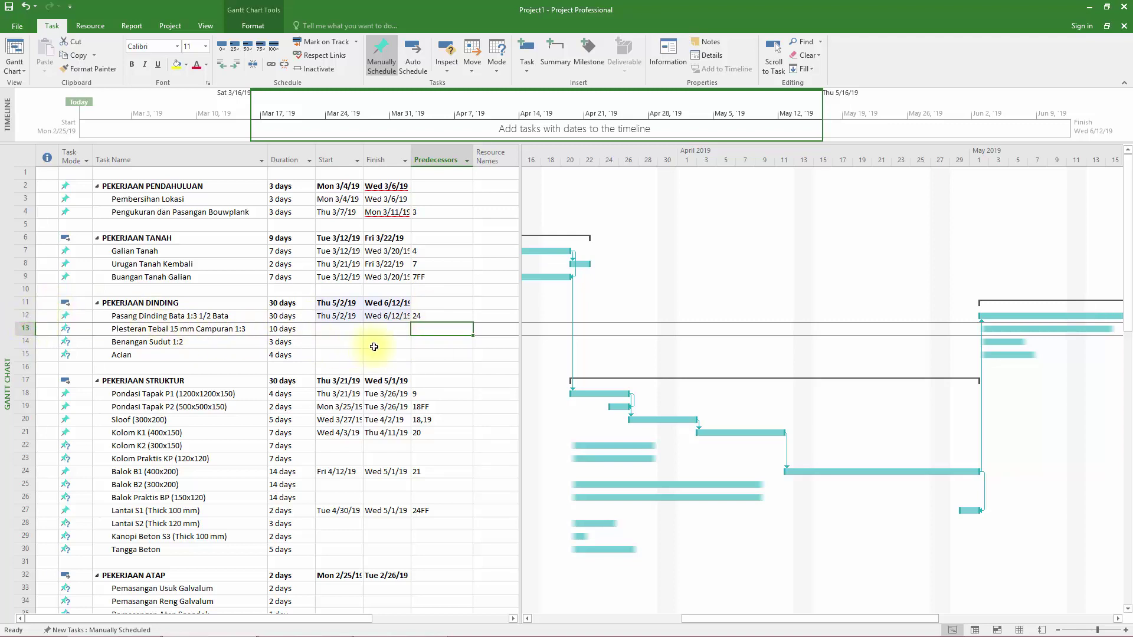
pyautogui.press('Return')
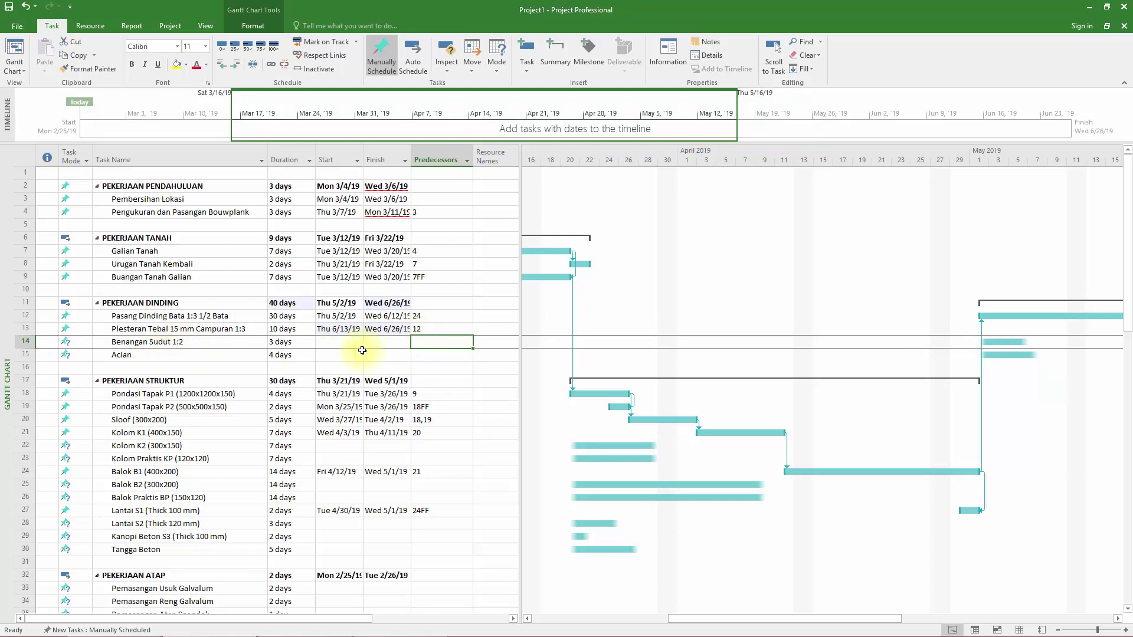
# Step: Give Acian a finish-to-finish predecessor on task 13, then select the empty predecessor cell of Benangan Sudut 1:2
pyautogui.click(440, 354)
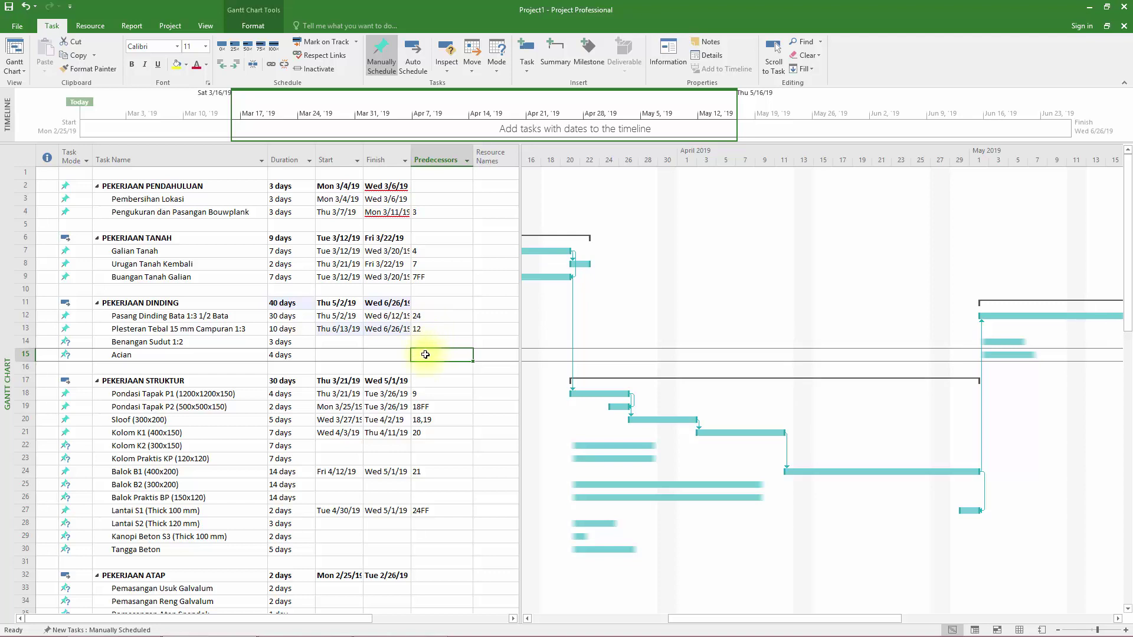
pyautogui.write('13')
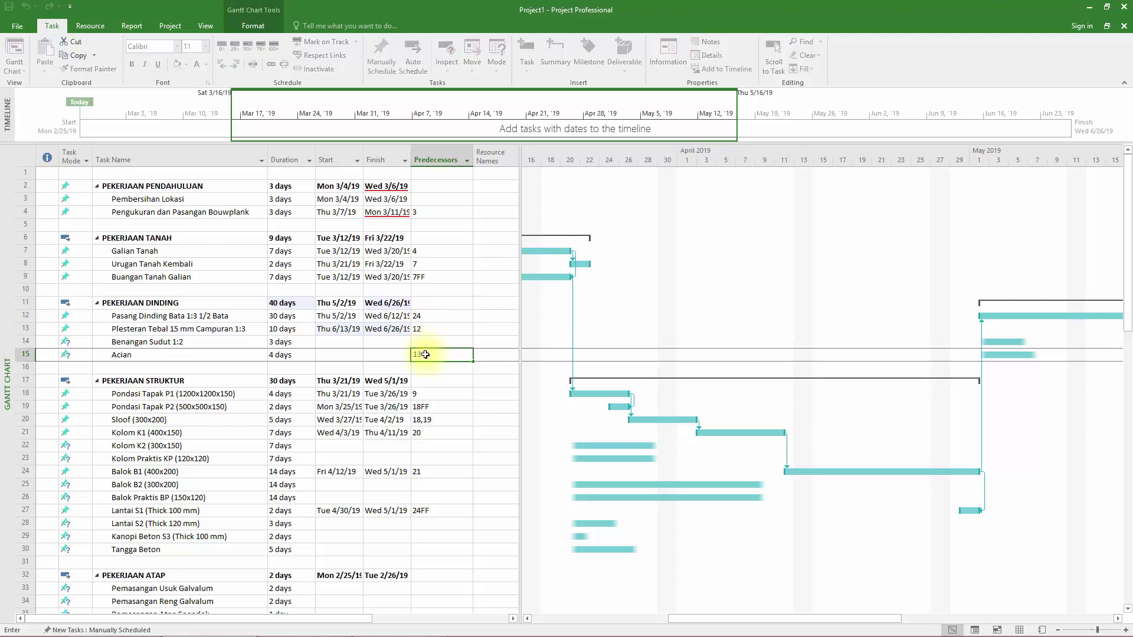
pyautogui.press('Return')
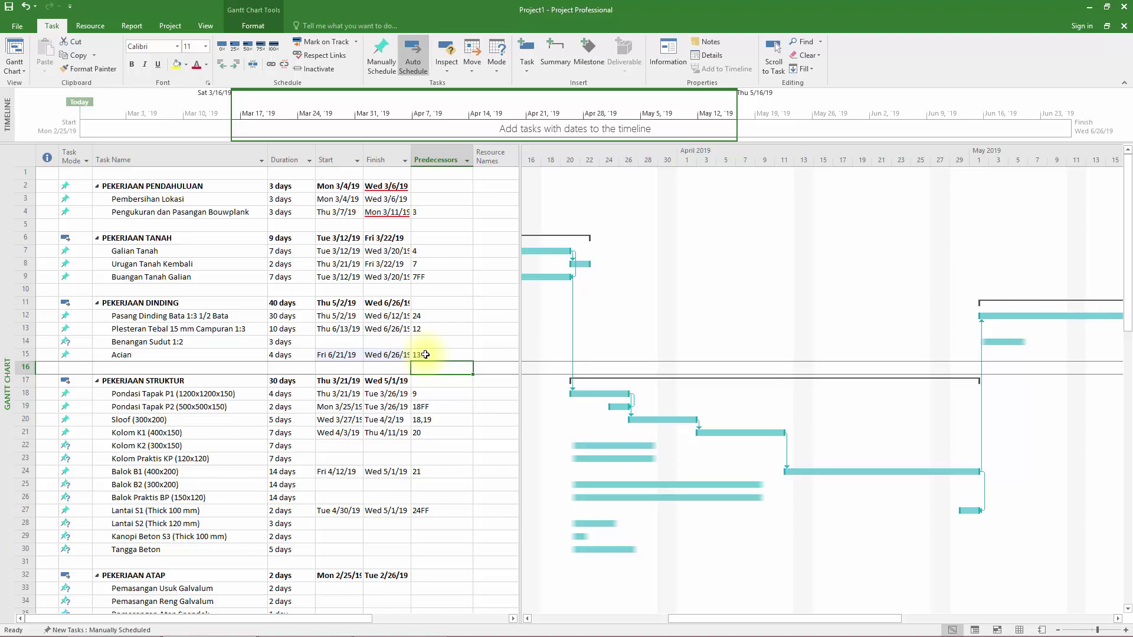
pyautogui.press('Up')
pyautogui.press('Up')
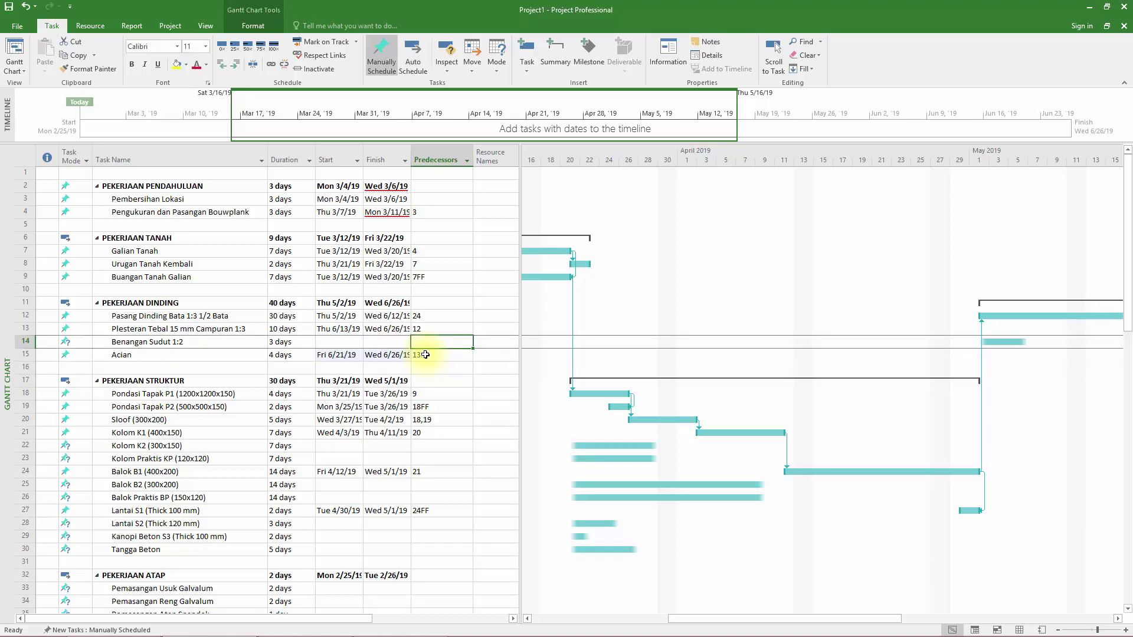
# Step: Give Benangan Sudut 1:2 a finish-to-finish predecessor on task 12
pyautogui.write('12')
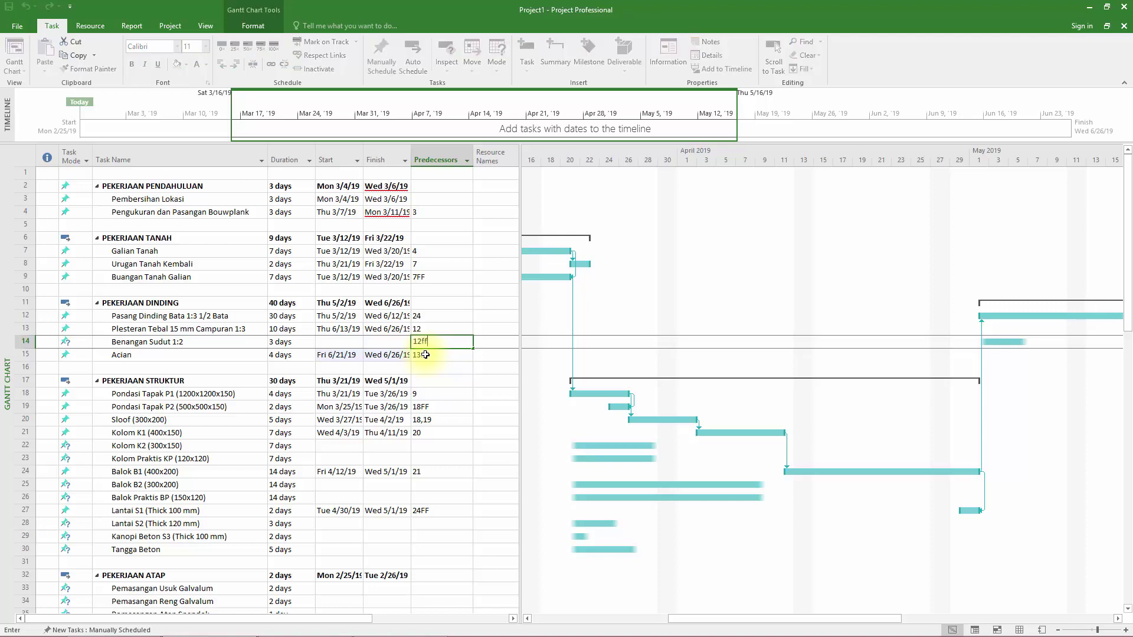
pyautogui.write('ff')
pyautogui.press('Return')
pyautogui.write('13ff')
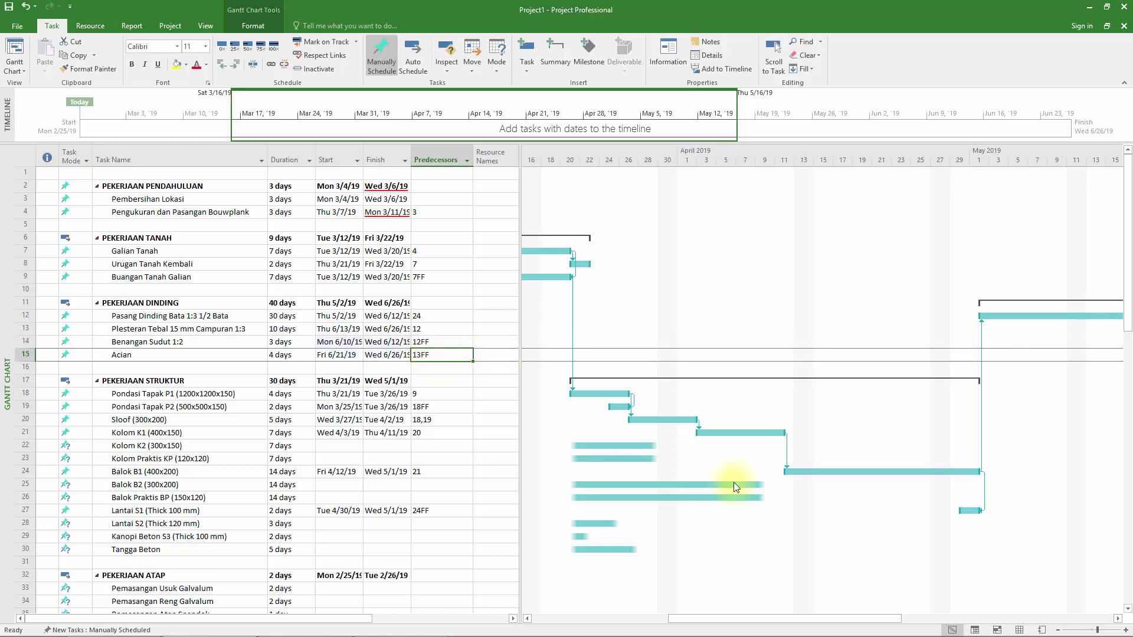
# Step: Change the predecessor of Benangan Sudut 1:2 to a finish-to-finish link on task 13
pyautogui.moveTo(763, 618); pyautogui.dragTo(1015, 618)
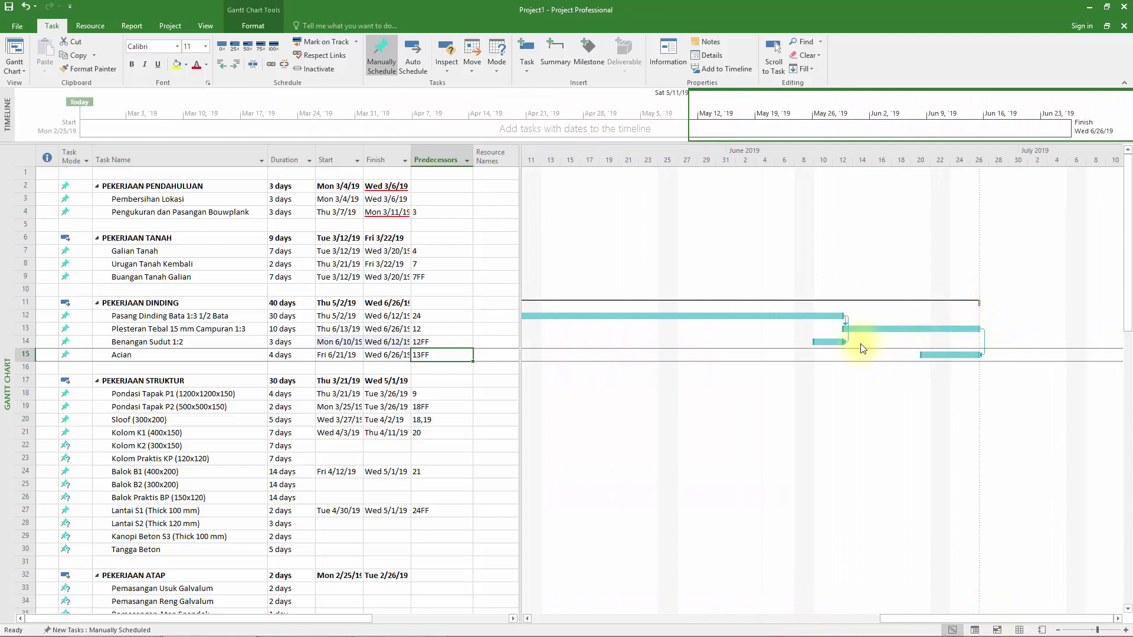
pyautogui.click(829, 341)
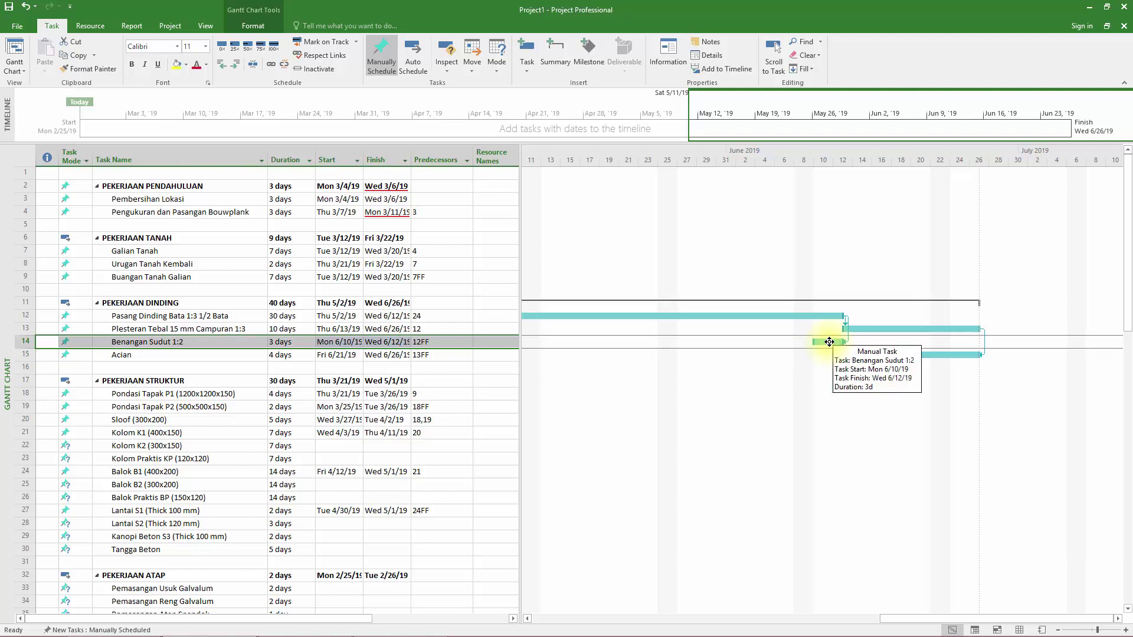
pyautogui.click(421, 337)
pyautogui.click(423, 341)
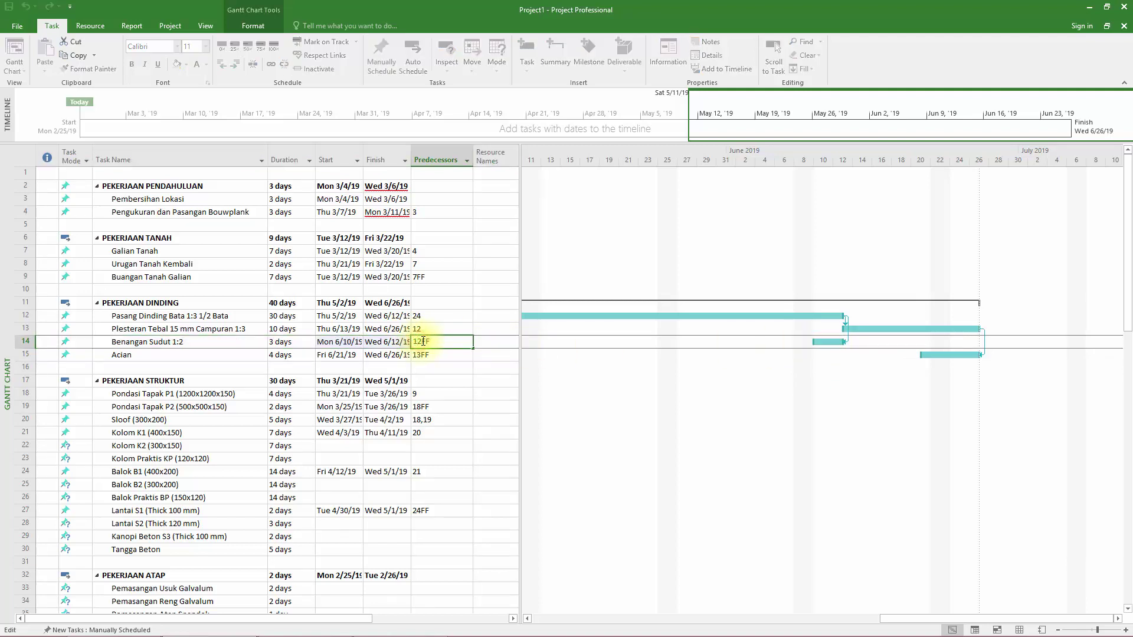
pyautogui.press('Return')
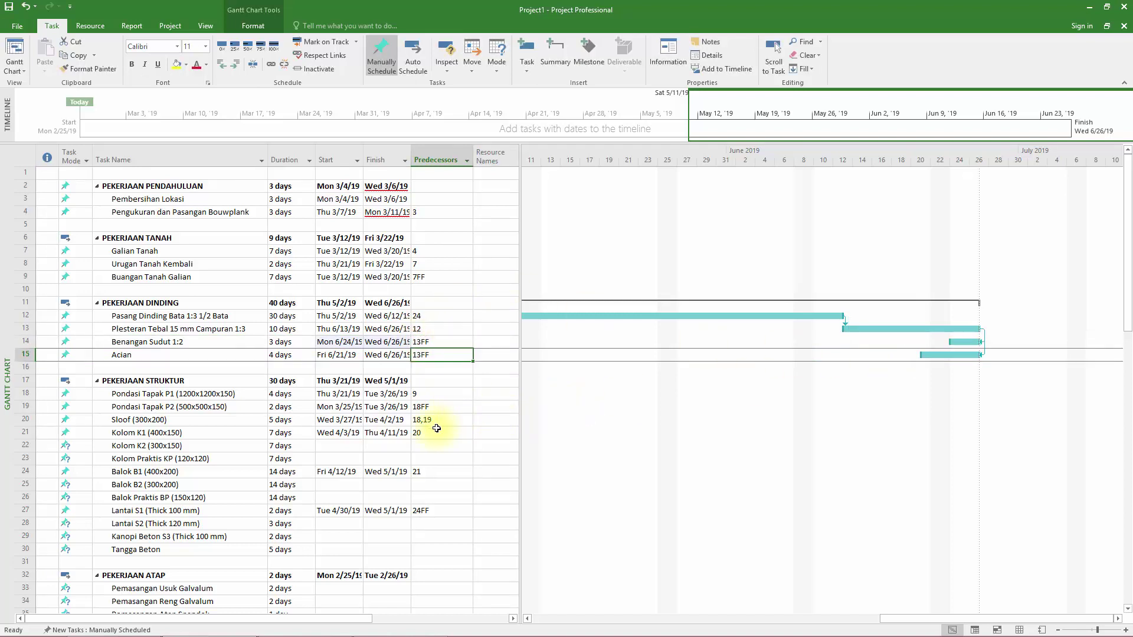
# Step: Set the predecessor of Kolom K2 (300x150) to task 27
pyautogui.click(387, 448)
pyautogui.scroll(-1, 488, 407)
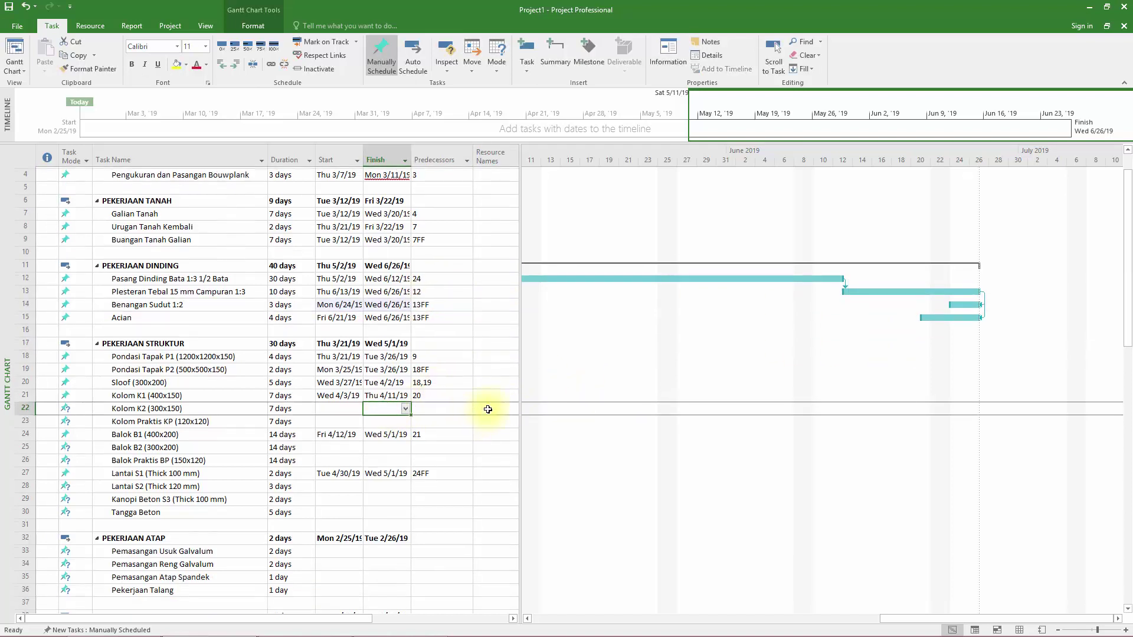
pyautogui.scroll(-1, 838, 288)
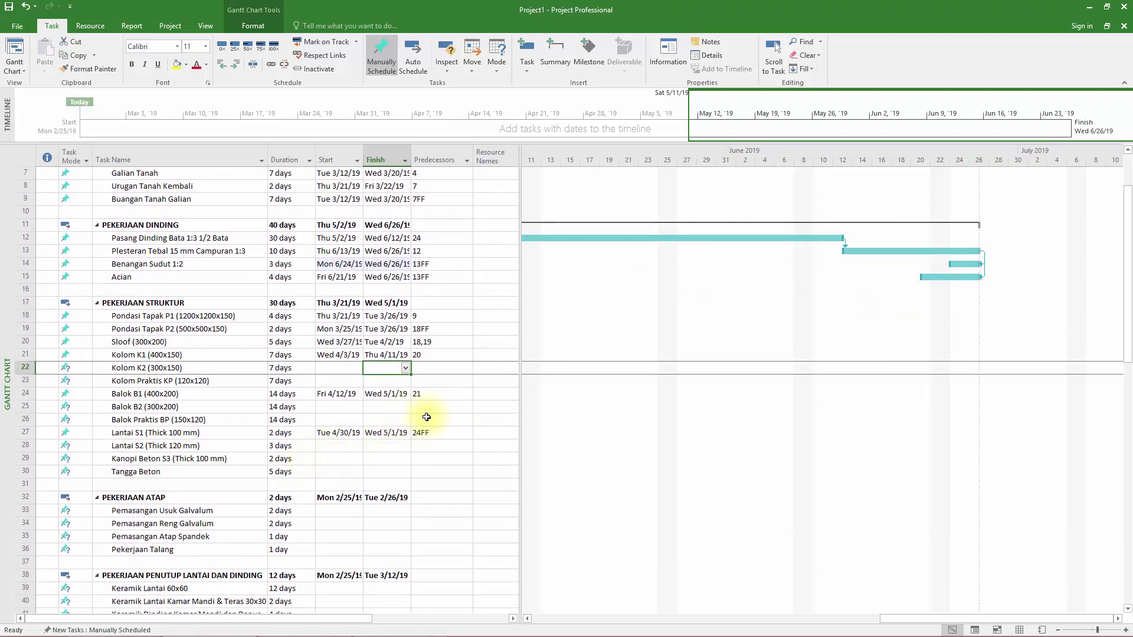
pyautogui.scroll(1, 426, 417)
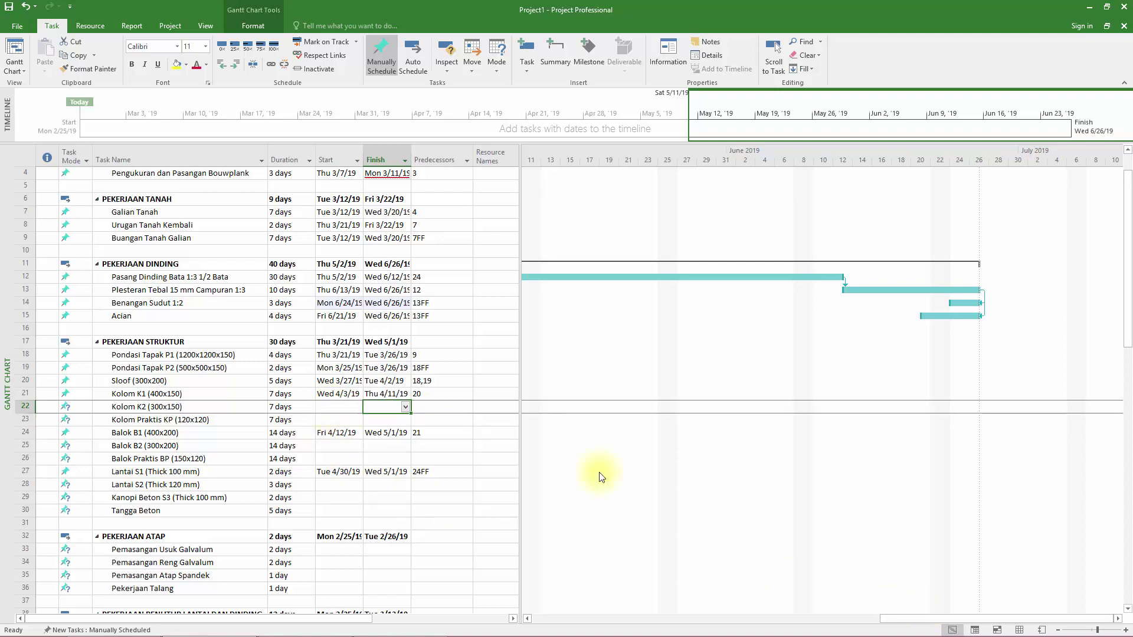
pyautogui.moveTo(920, 617); pyautogui.dragTo(776, 617)
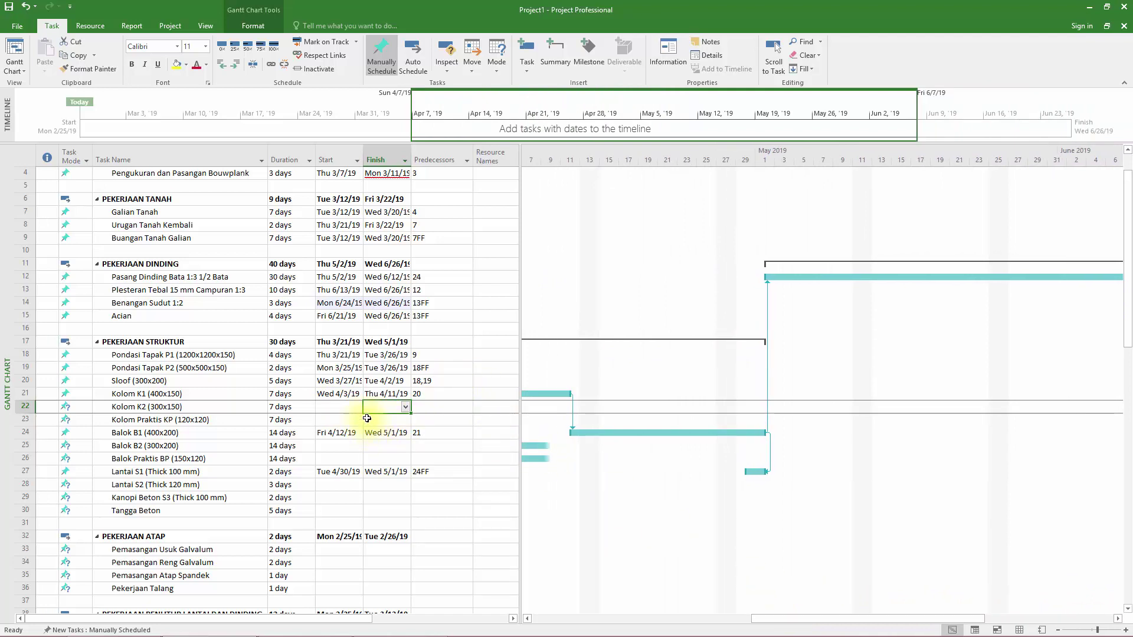
pyautogui.click(429, 408)
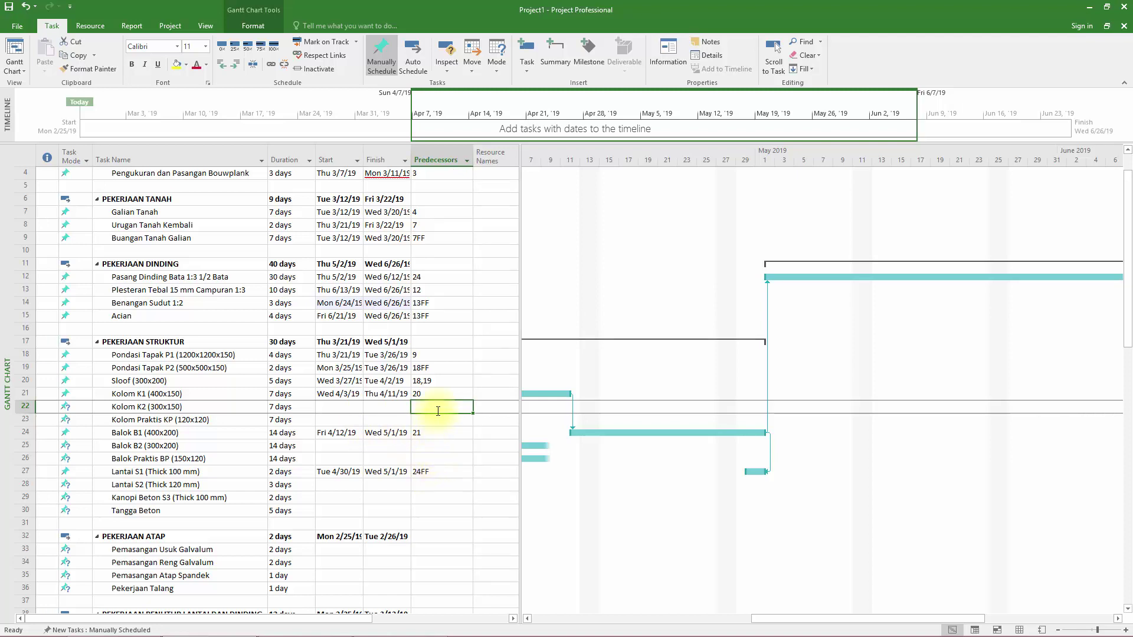
pyautogui.write('27')
pyautogui.press('Return')
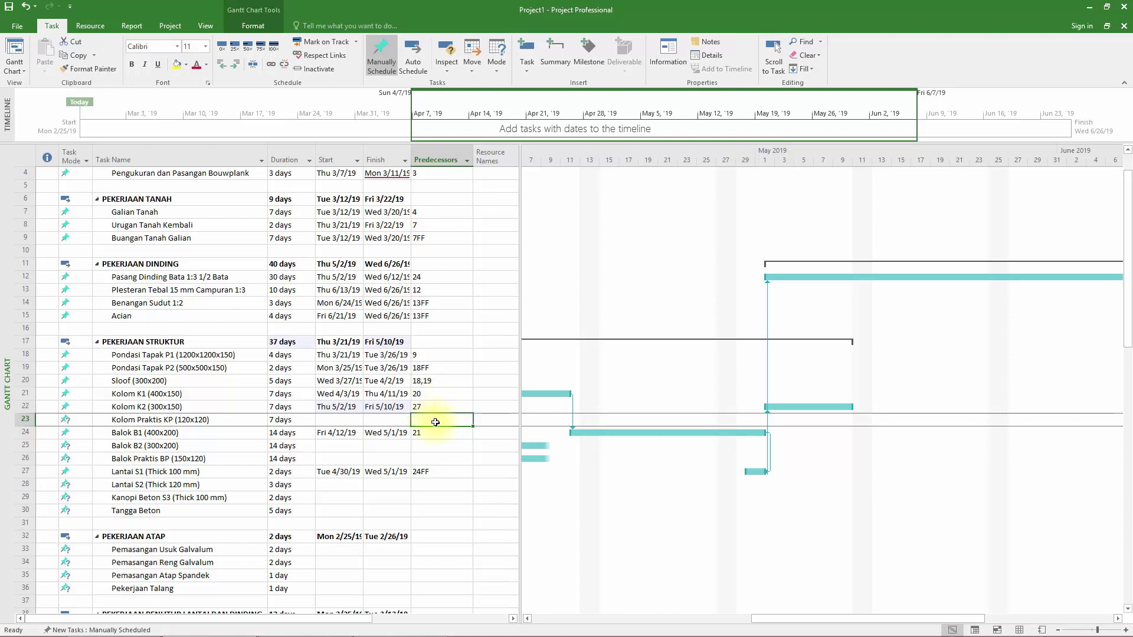
# Step: Set the predecessor of Balok B2 (300x200) to task 22 and give Balok Praktis BP a finish-to-finish predecessor on task 25
pyautogui.scroll(-1, 424, 436)
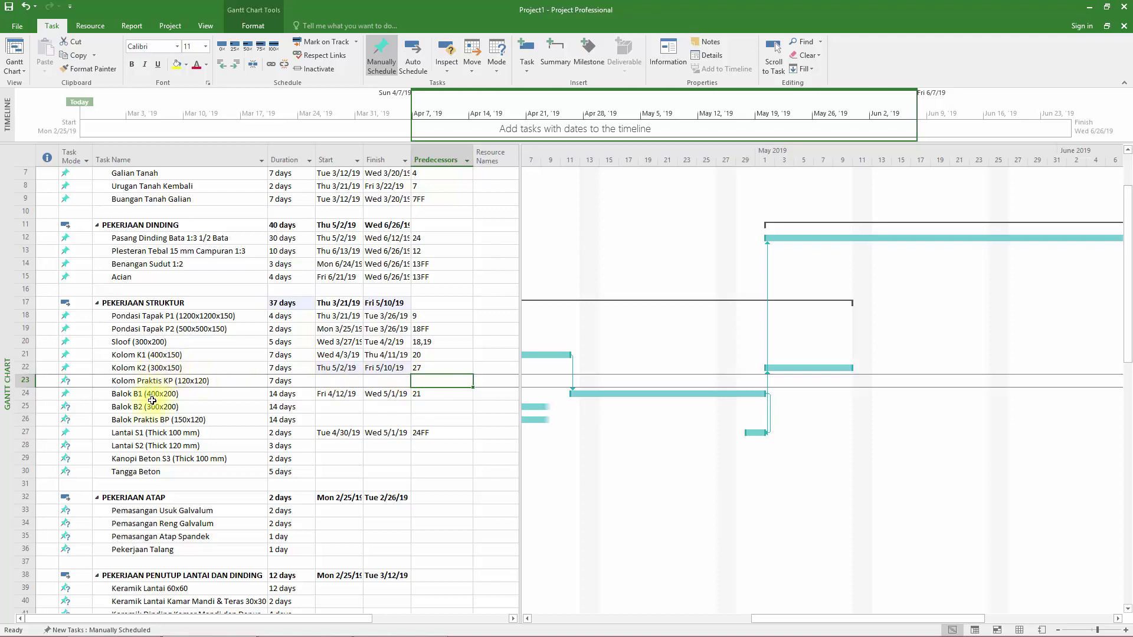
pyautogui.click(426, 406)
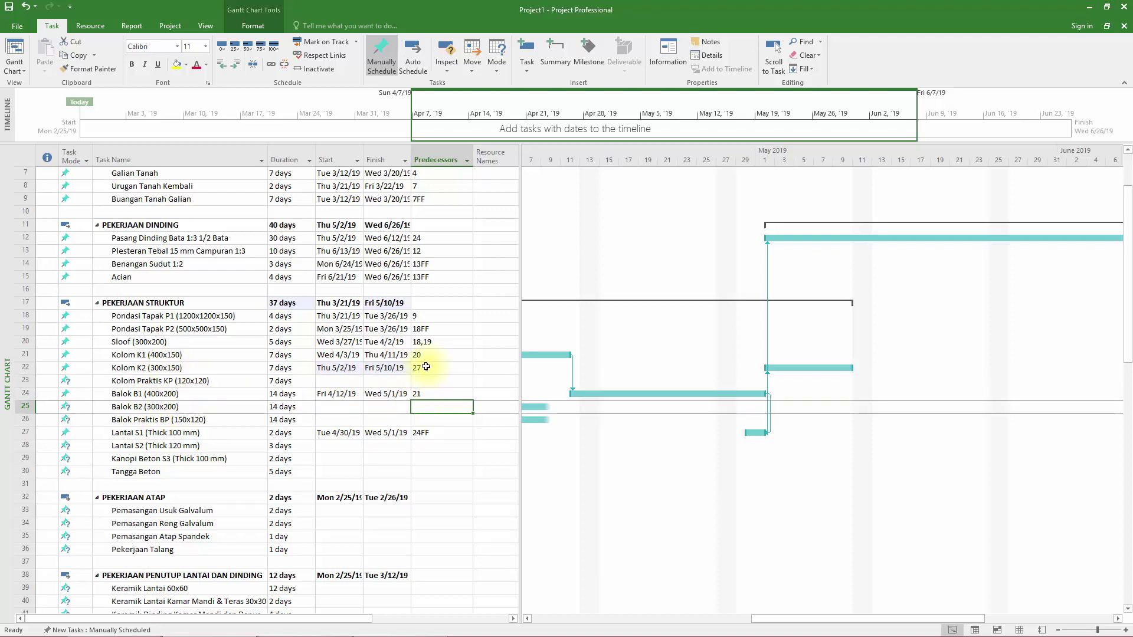
pyautogui.write('22')
pyautogui.press('Return')
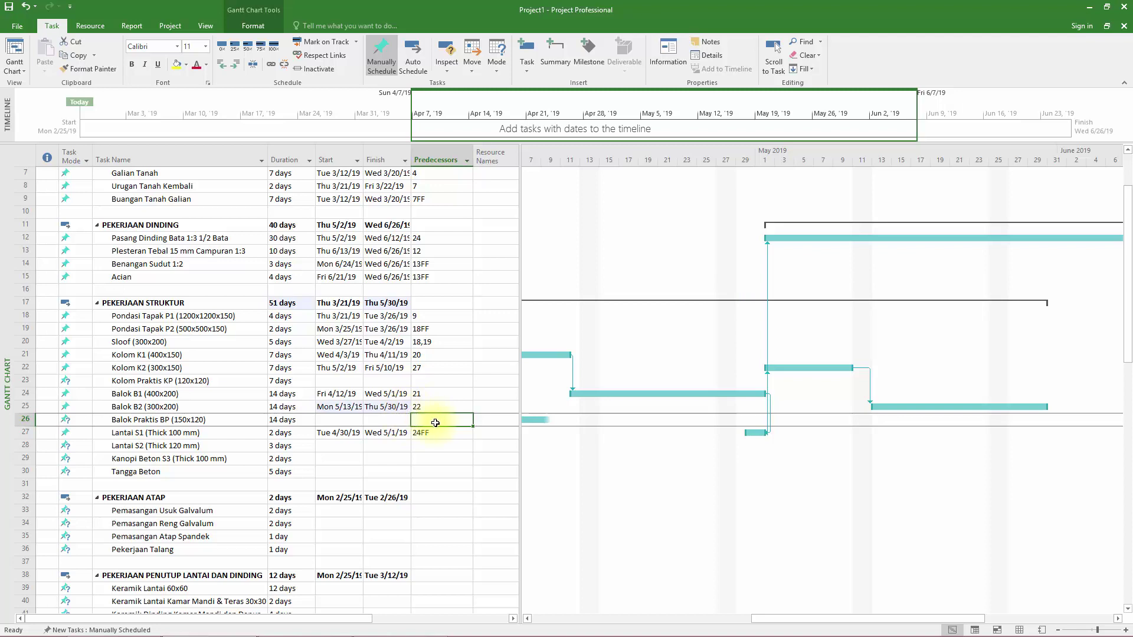
pyautogui.write('25f')
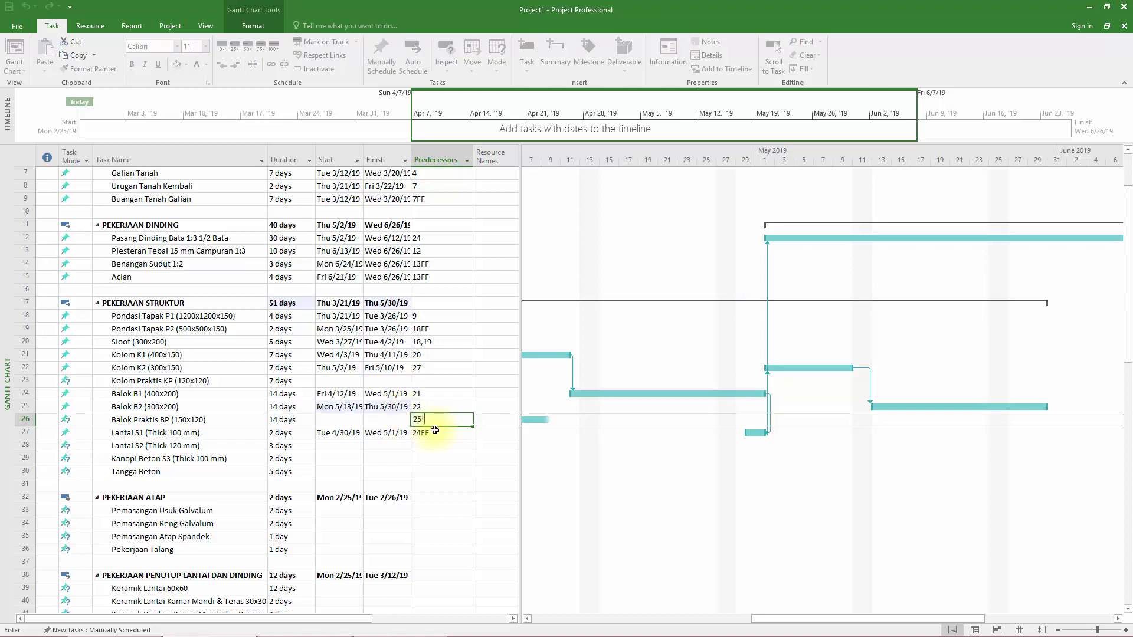
pyautogui.press('Return')
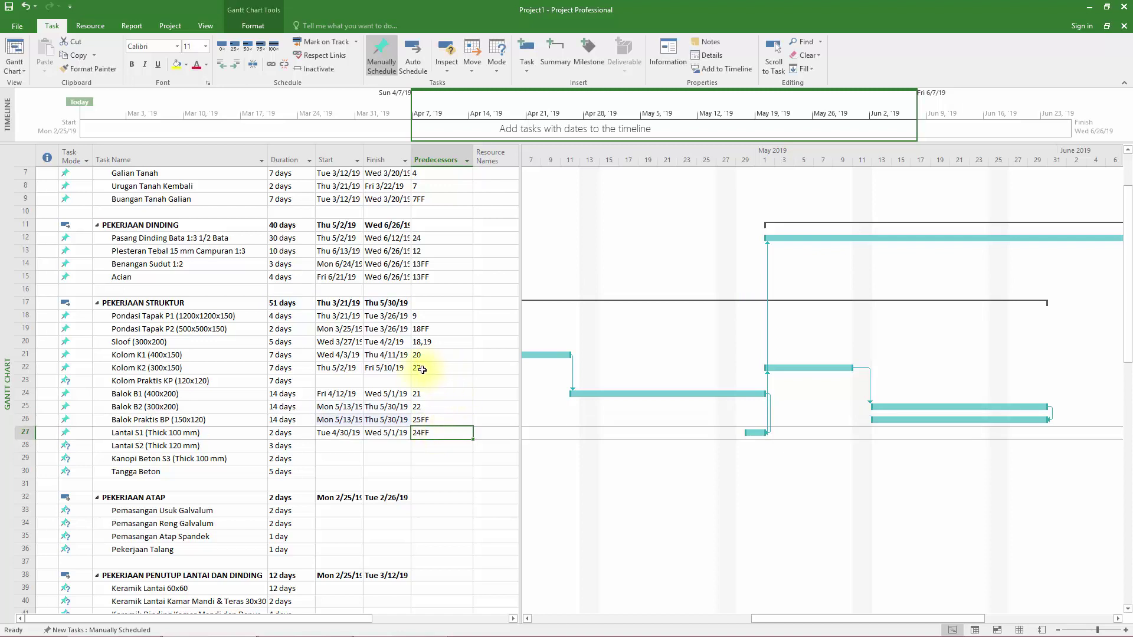
# Step: Give Kolom Praktis KP (120x120) a finish-to-finish predecessor on task 12
pyautogui.click(438, 379)
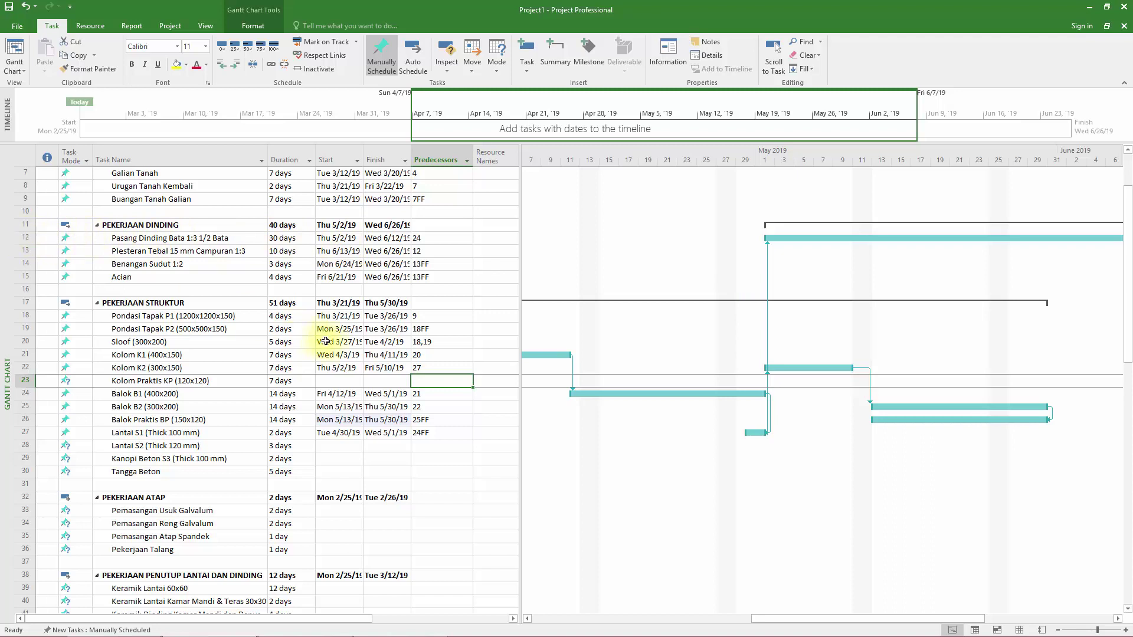
pyautogui.write('12ff')
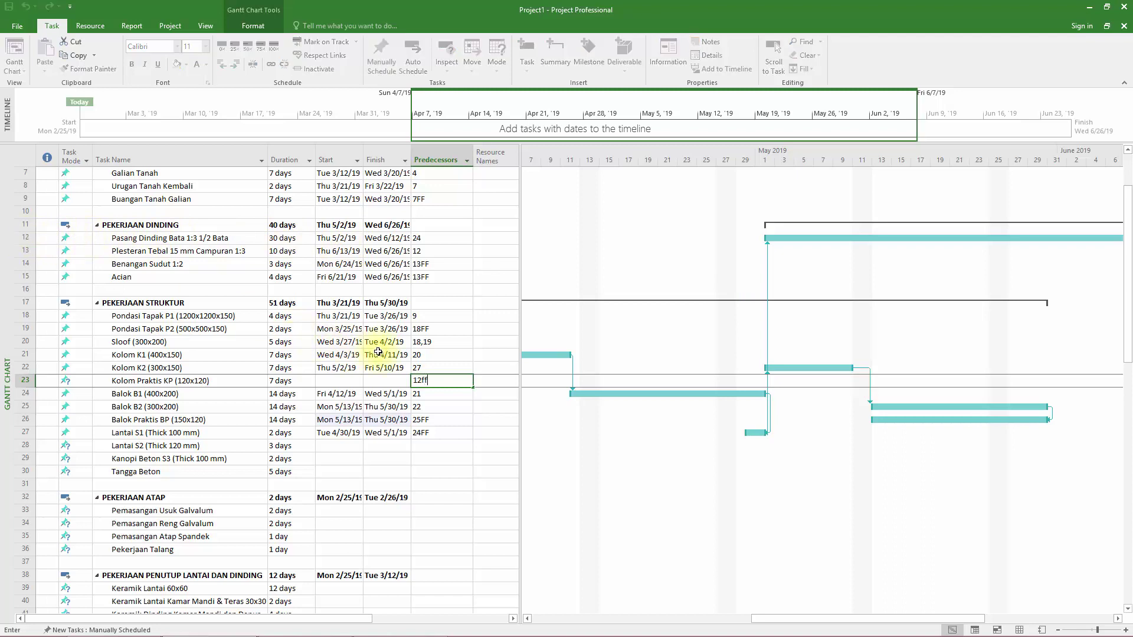
pyautogui.press('Return')
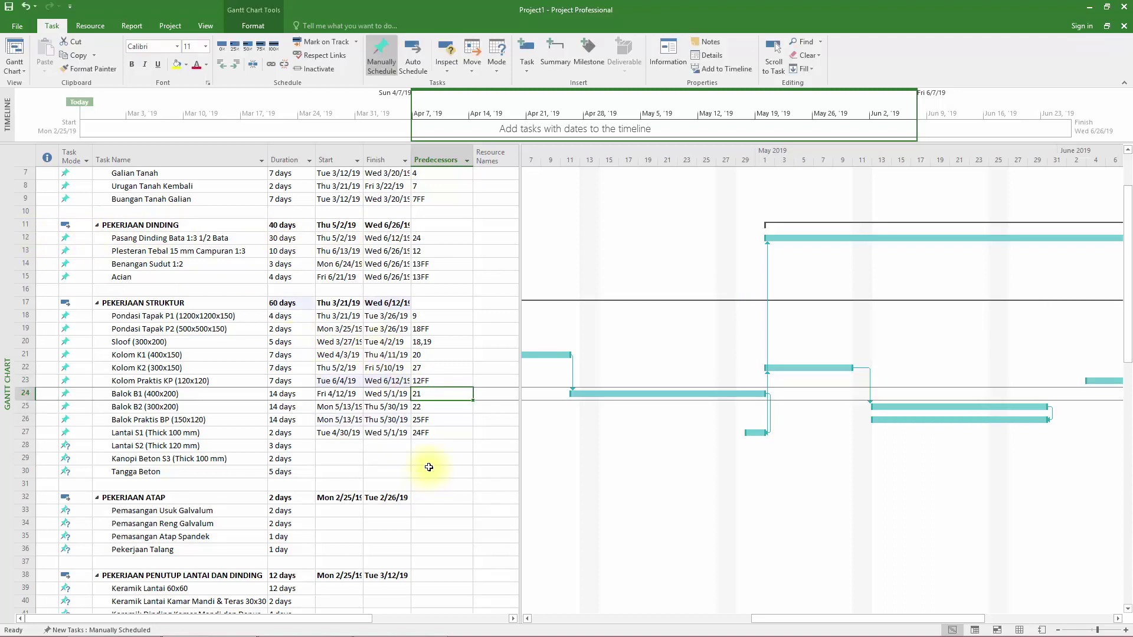
# Step: Give Lantai S2 (Thick 120 mm) a finish-to-finish predecessor on task 24
pyautogui.scroll(-1, 270, 410)
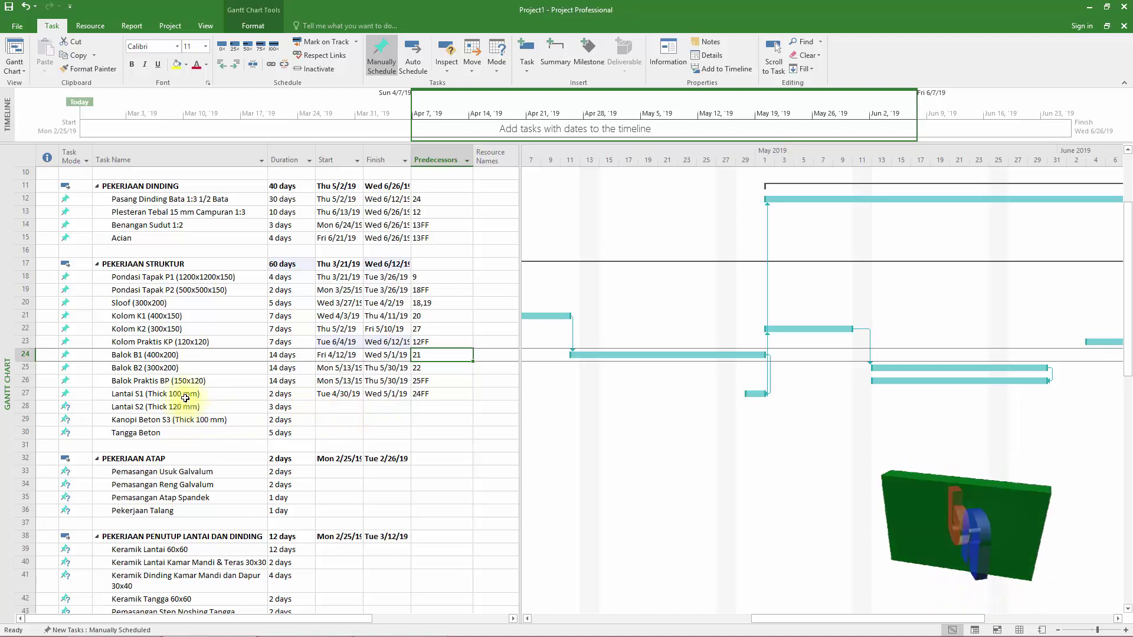
pyautogui.click(435, 395)
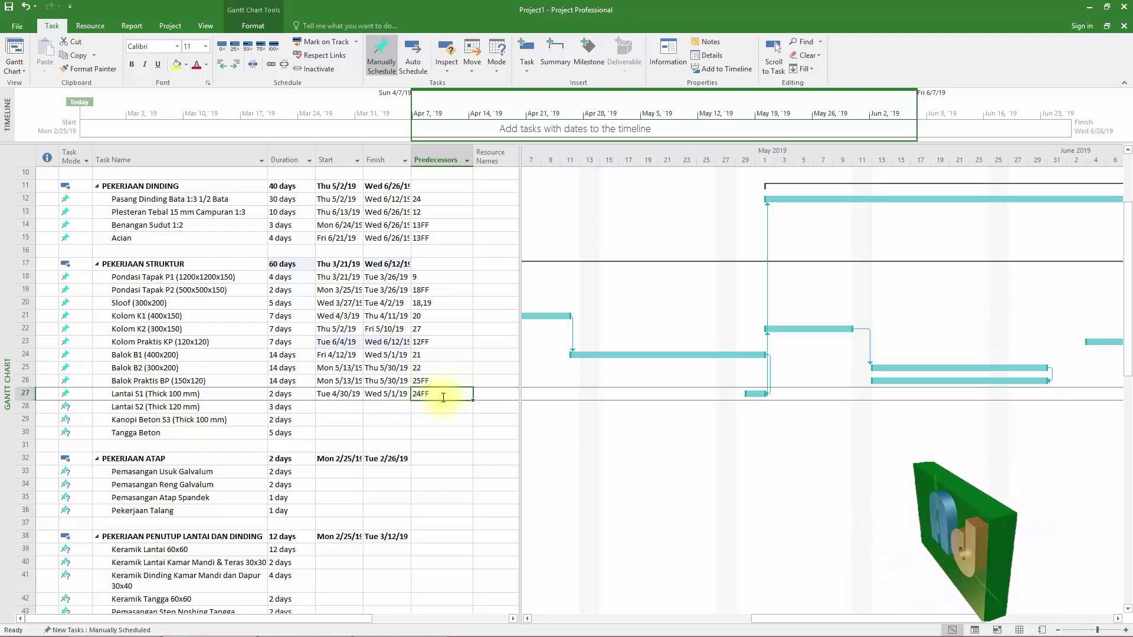
pyautogui.scroll(1, 440, 398)
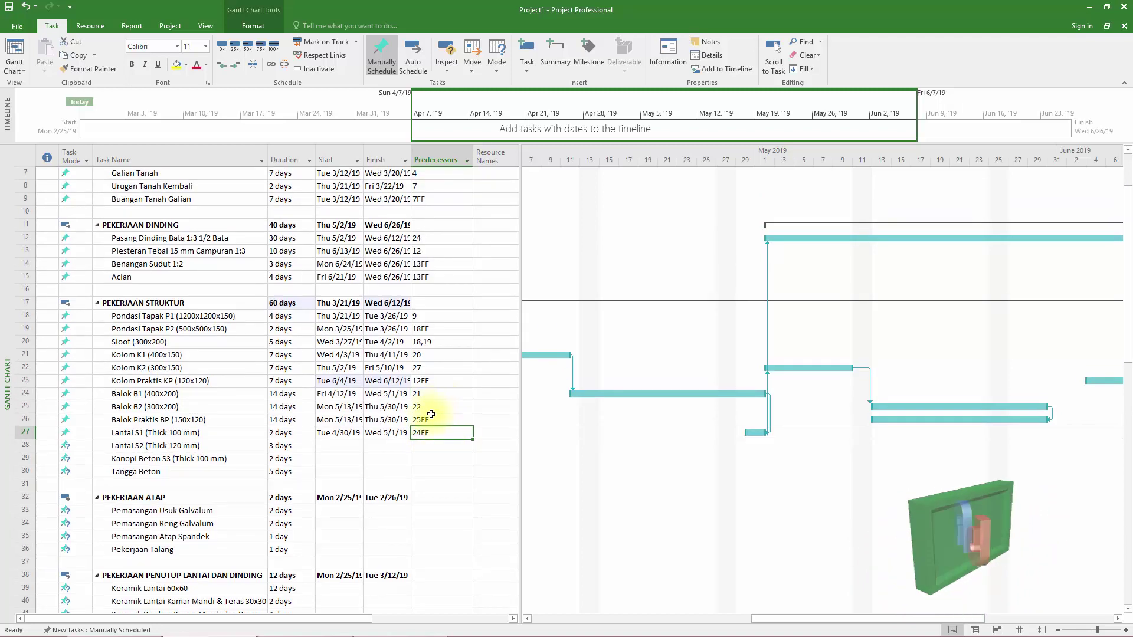
pyautogui.click(433, 446)
pyautogui.scroll(-1, 427, 442)
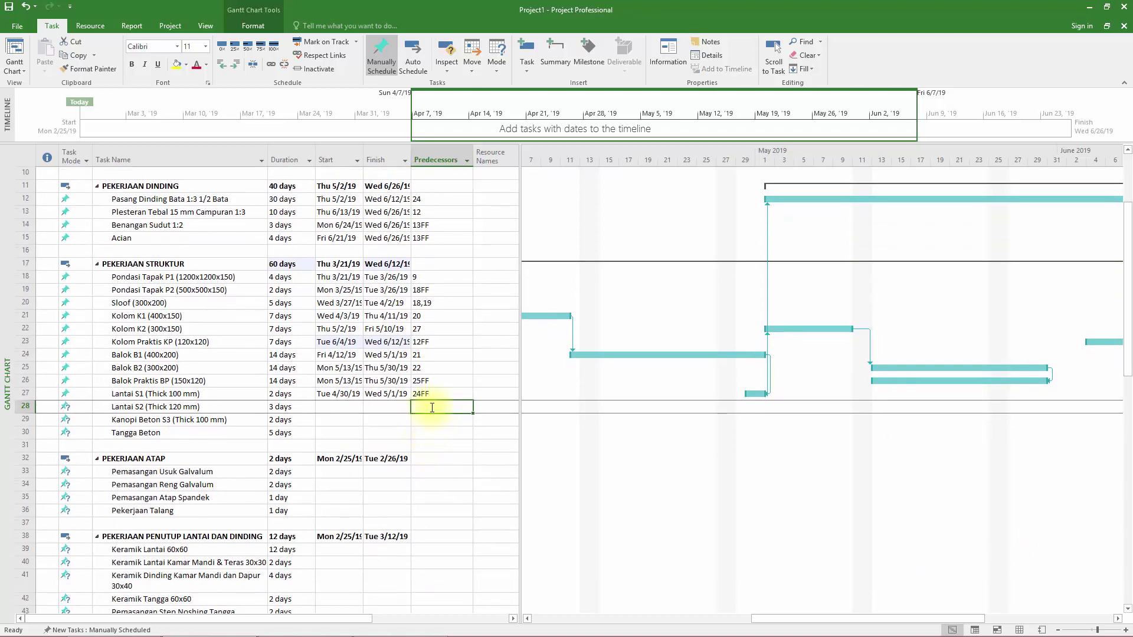
pyautogui.write('24')
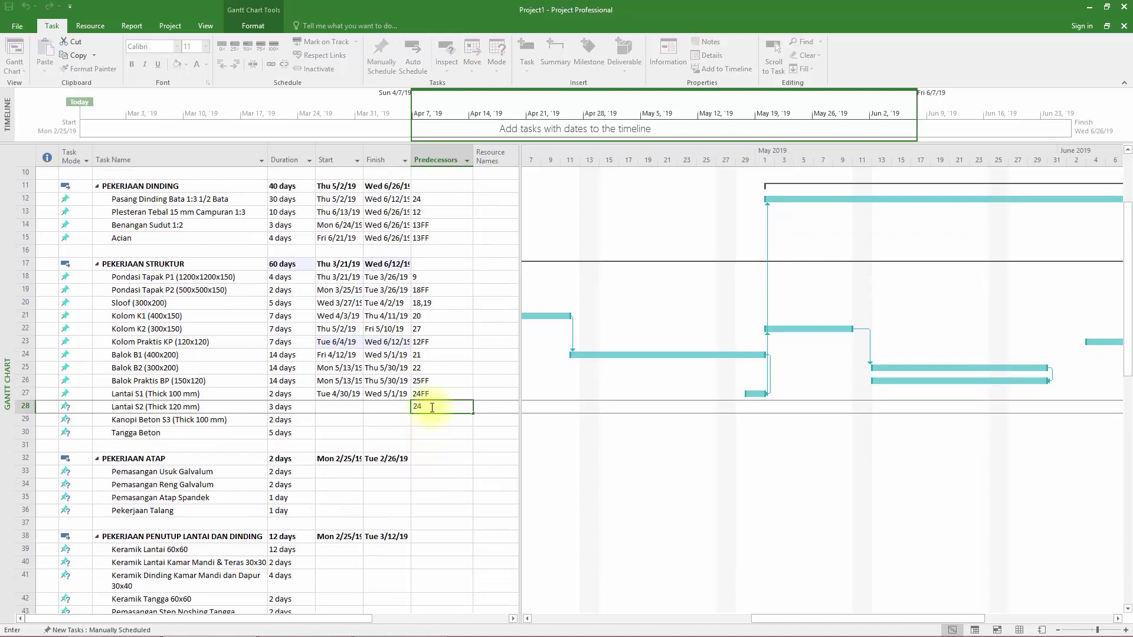
pyautogui.write('ff')
pyautogui.press('Return')
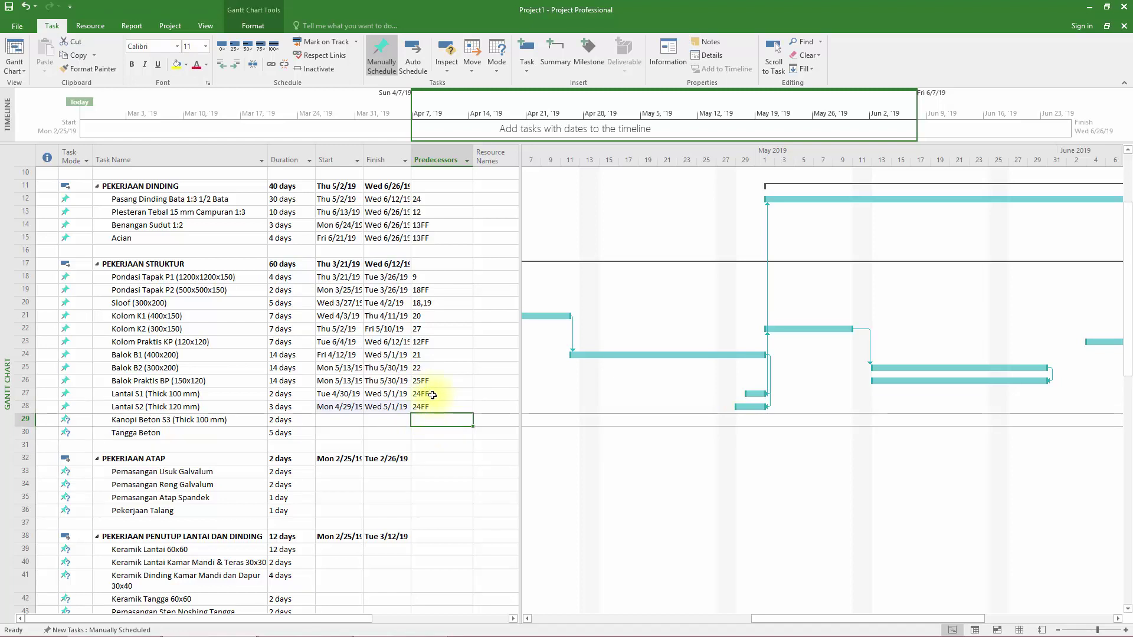
# Step: Change the predecessor ID of Lantai S1 (Thick 100 mm) to 20 in its task information, keeping the finish-to-finish type
pyautogui.scroll(1, 432, 395)
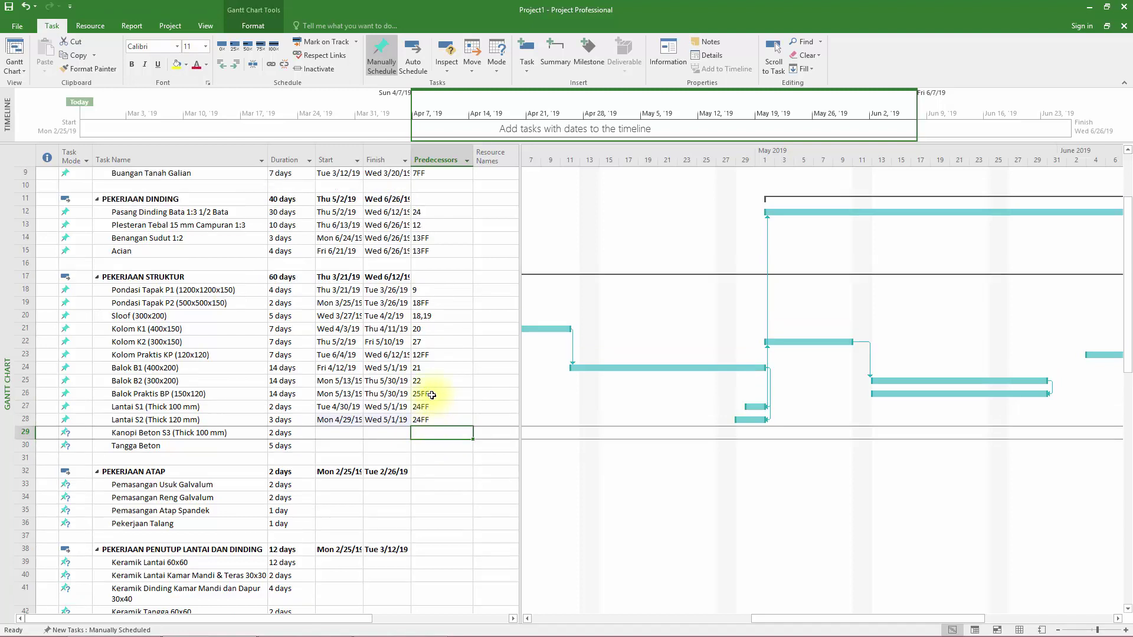
pyautogui.click(430, 433)
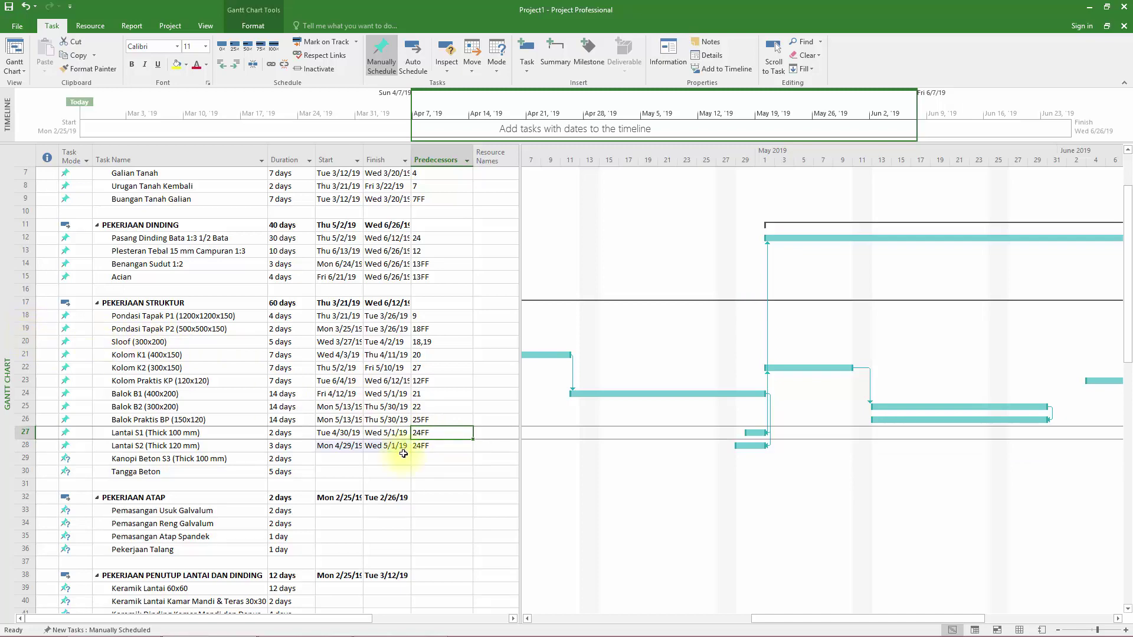
pyautogui.doubleClick(423, 433)
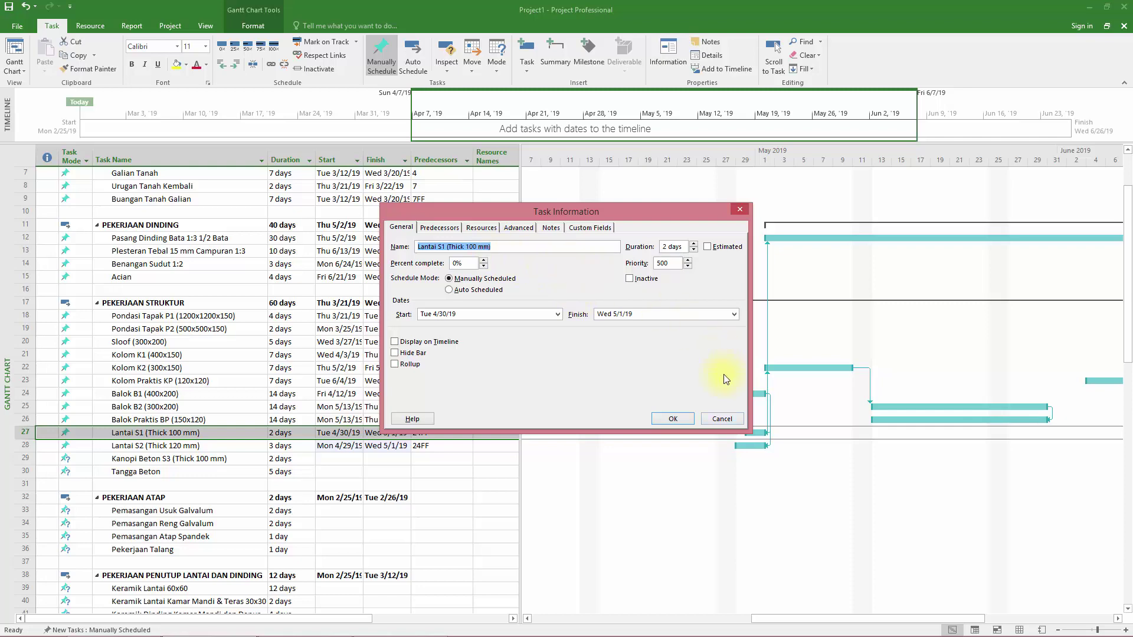
pyautogui.click(722, 419)
pyautogui.doubleClick(435, 430)
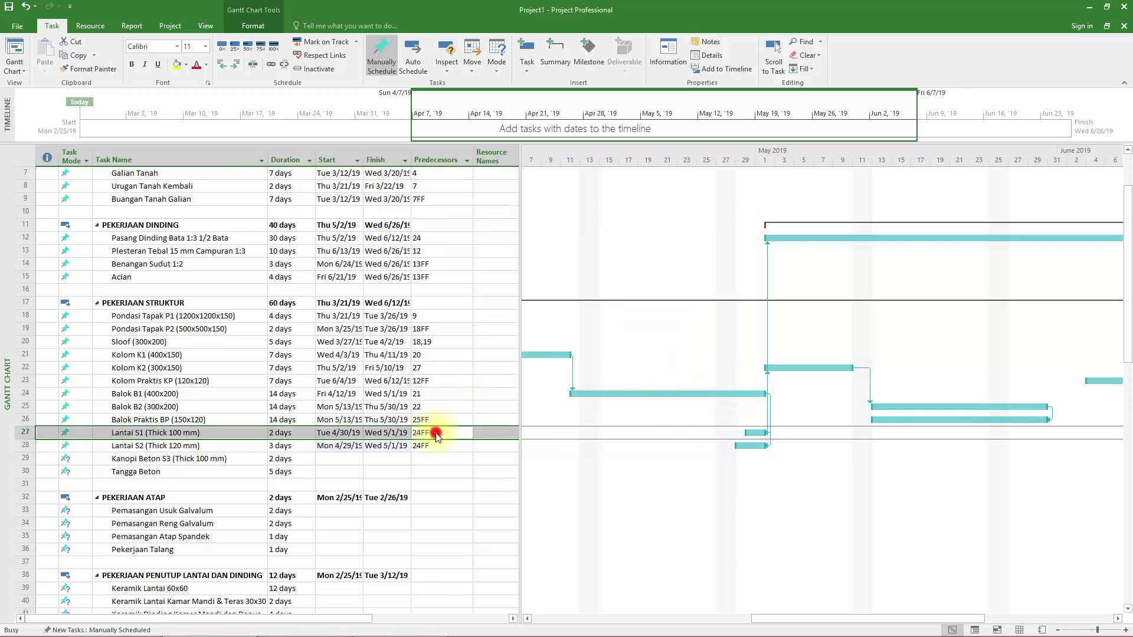
pyautogui.click(440, 227)
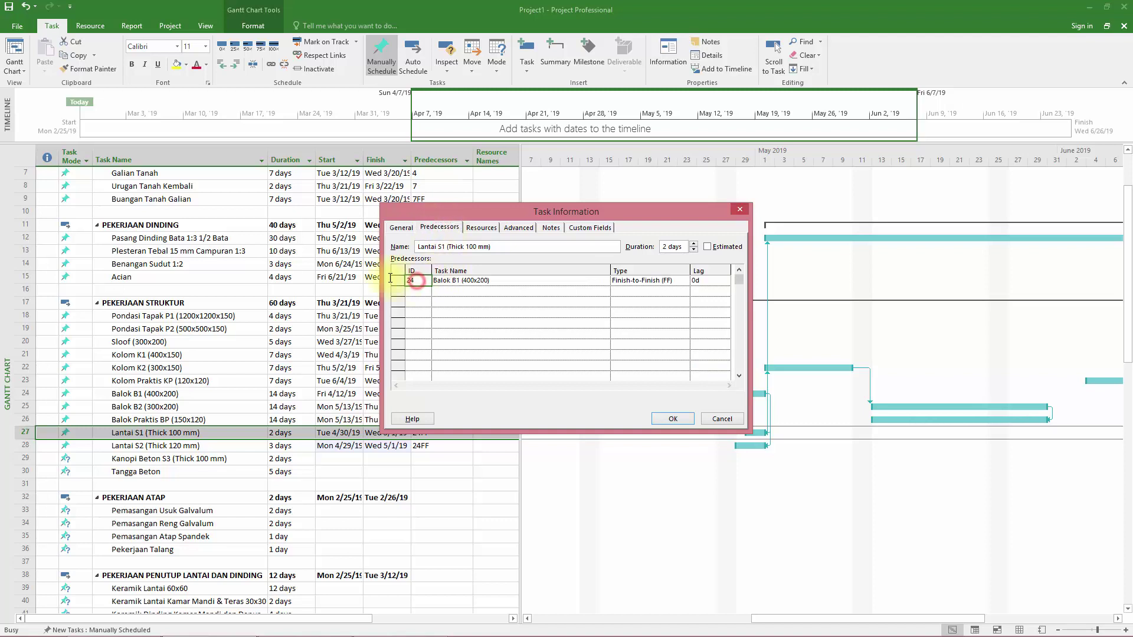
pyautogui.click(416, 281)
pyautogui.write('20')
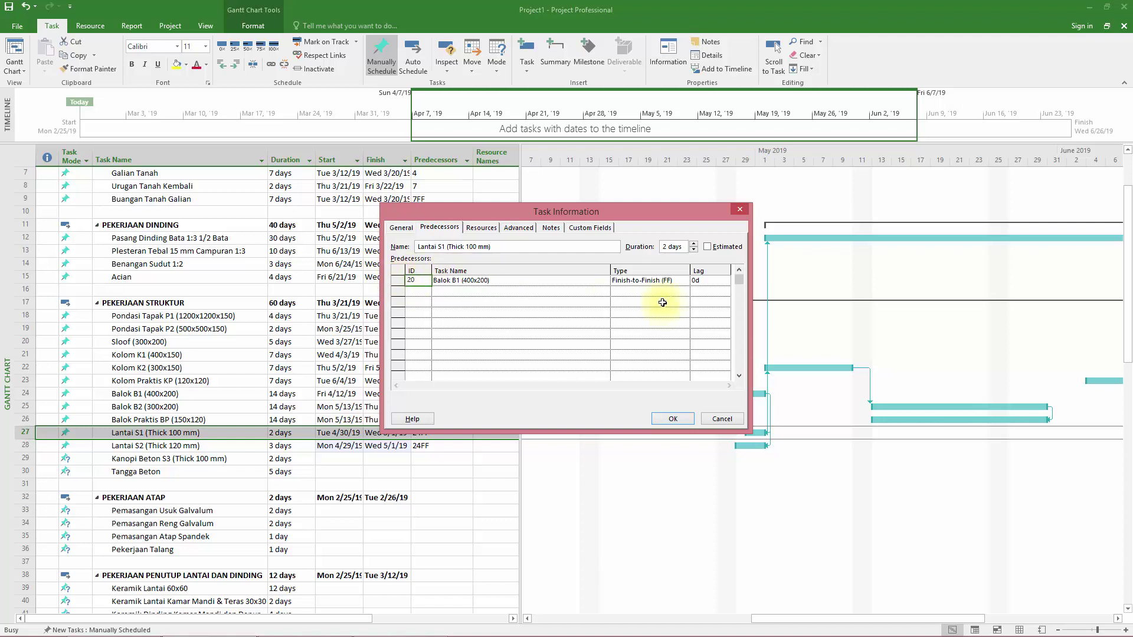
pyautogui.click(672, 419)
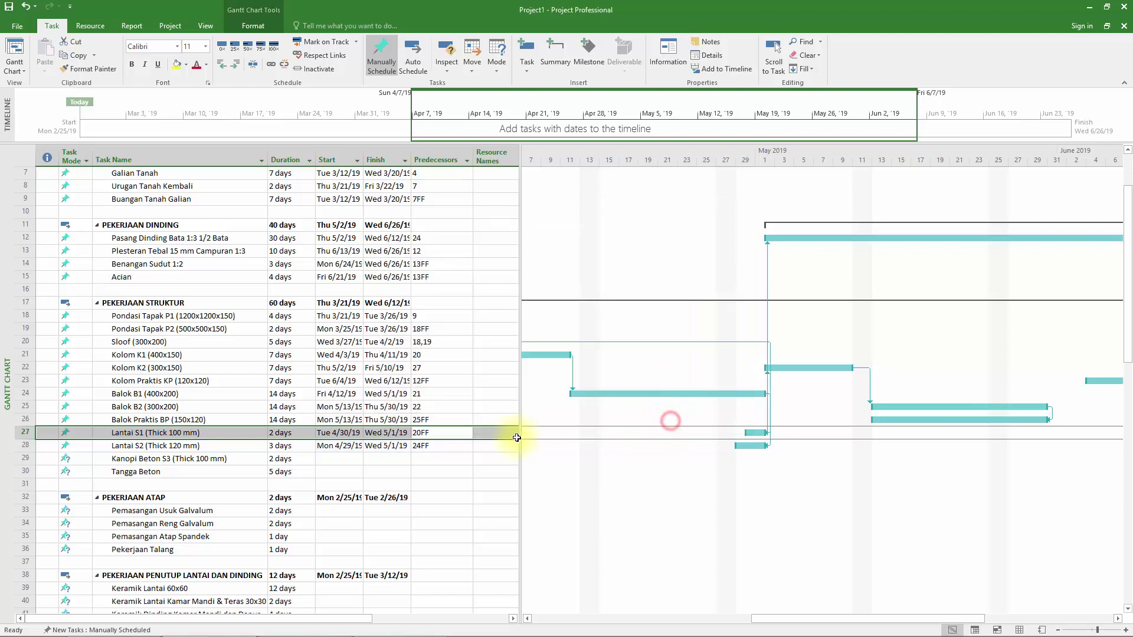
pyautogui.click(446, 456)
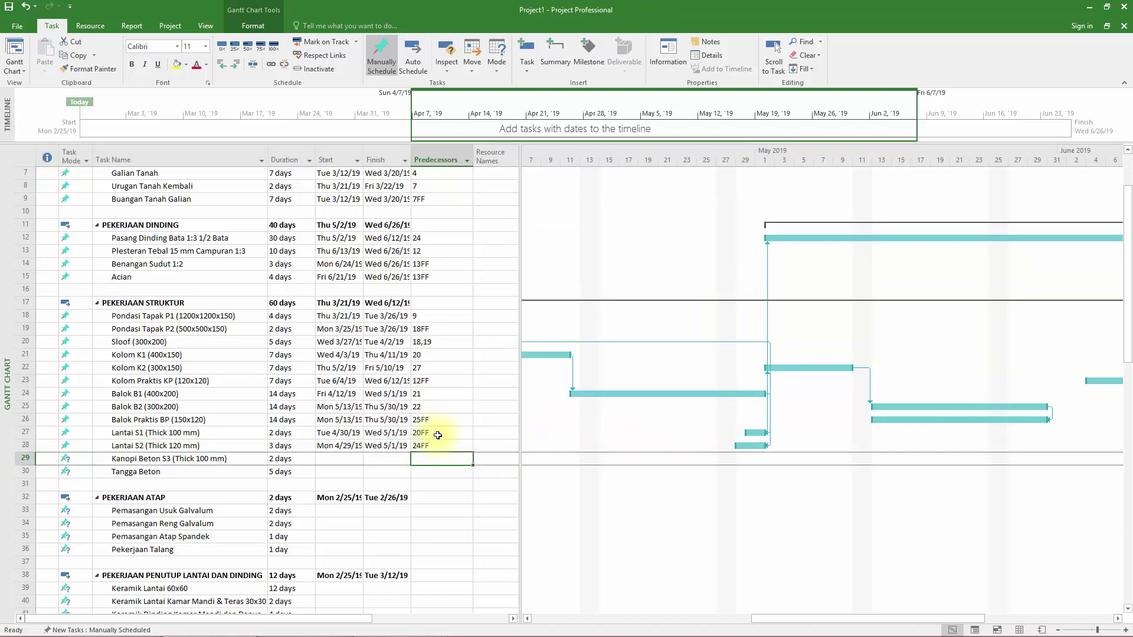
pyautogui.doubleClick(450, 458)
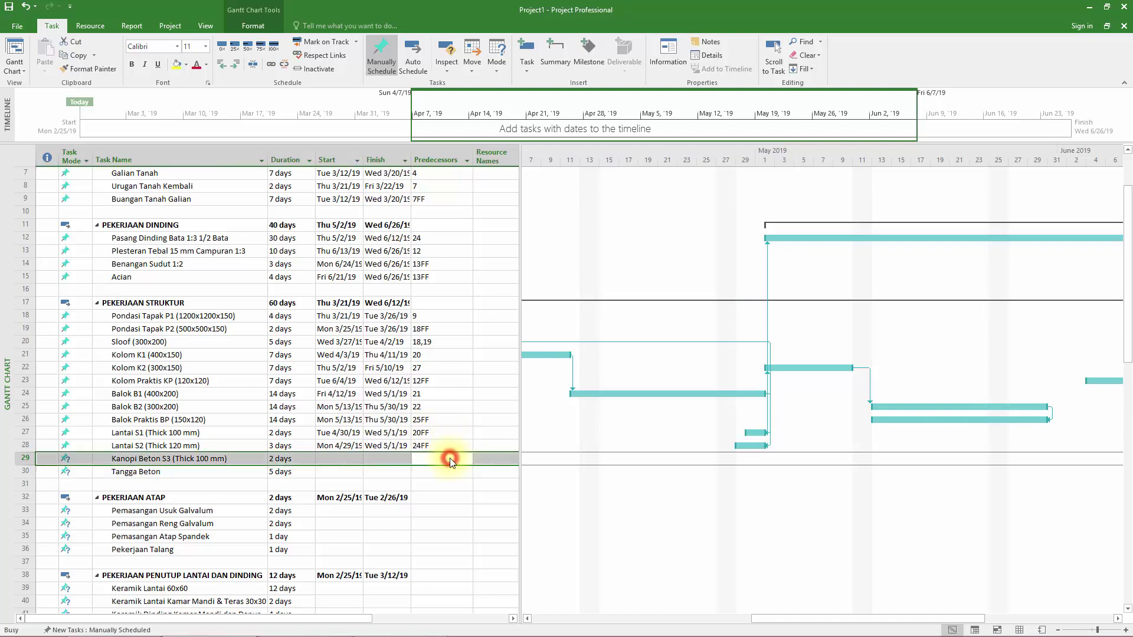
pyautogui.click(418, 281)
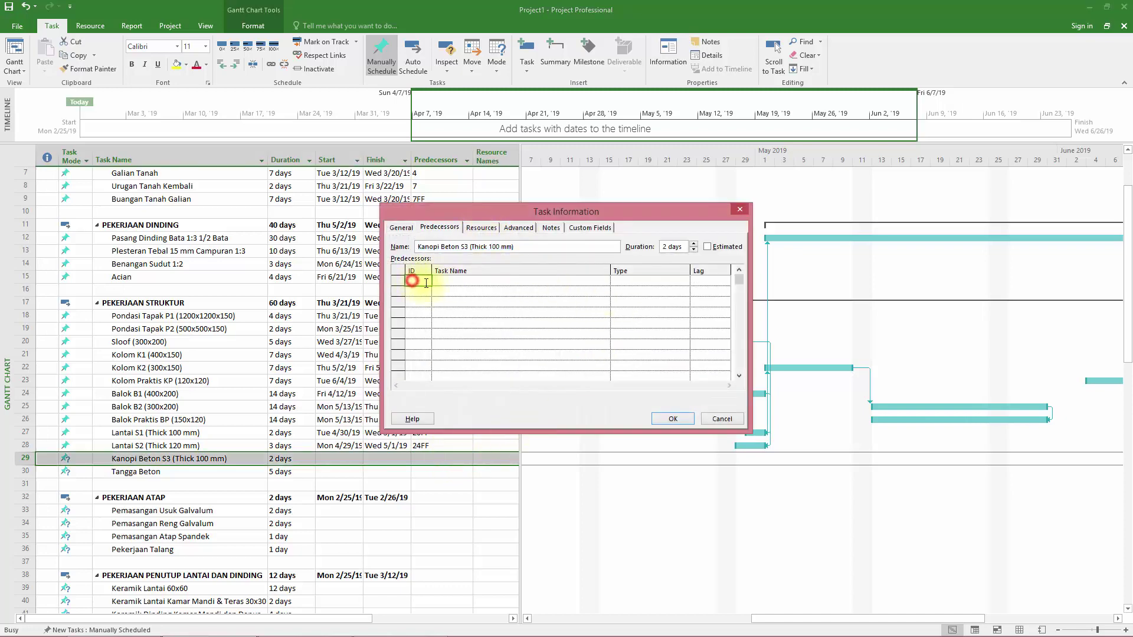
pyautogui.write('2')
pyautogui.click(663, 292)
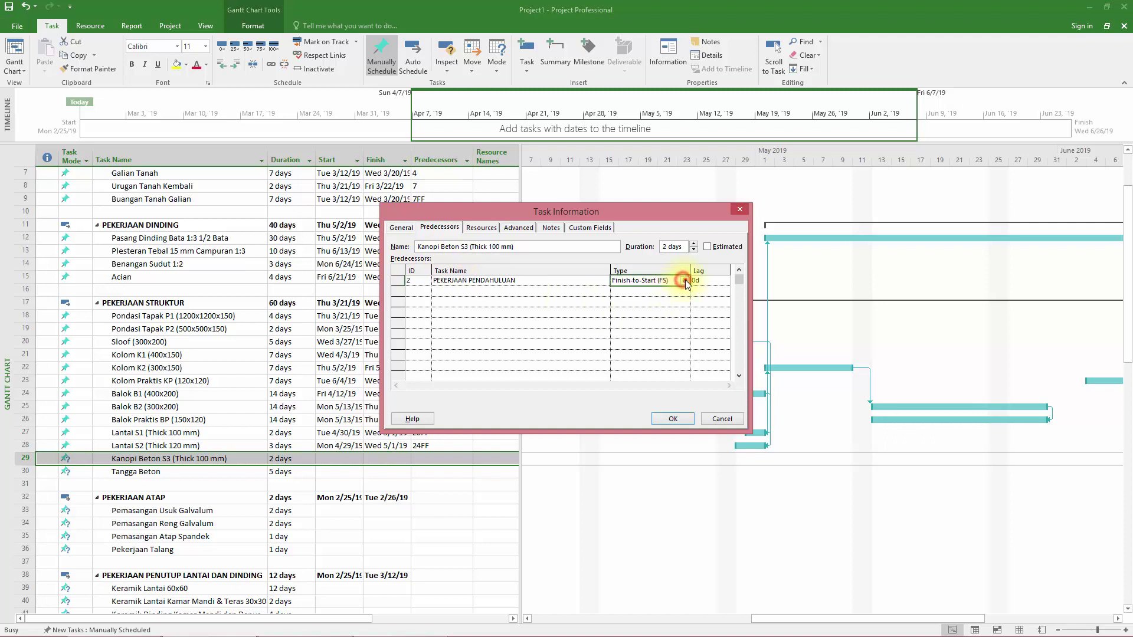
pyautogui.click(684, 281)
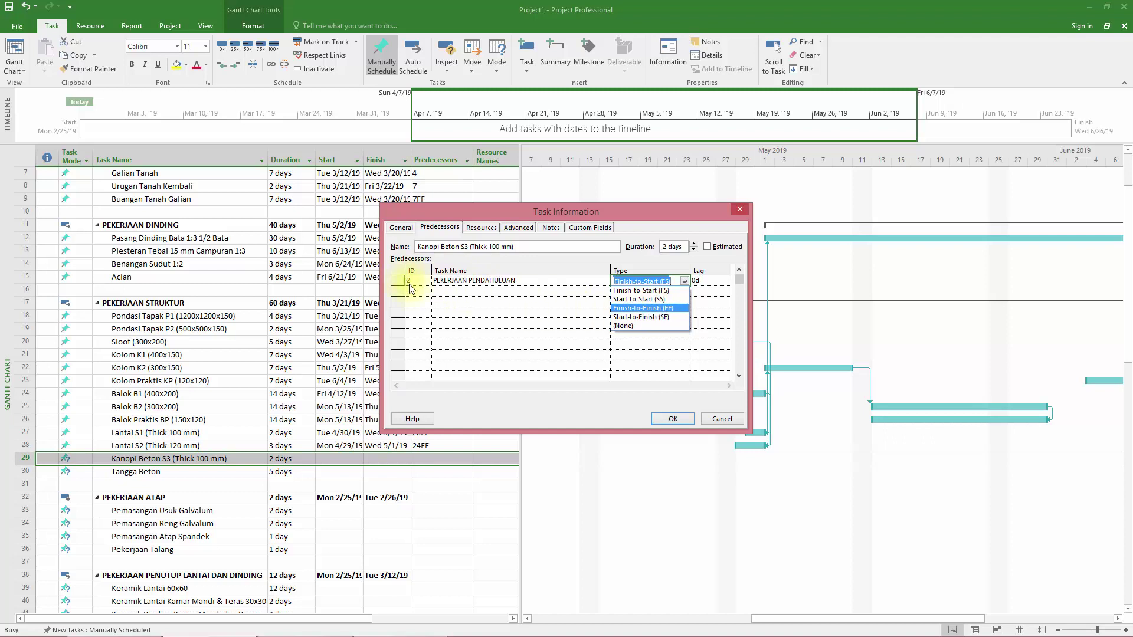
pyautogui.press('Down')
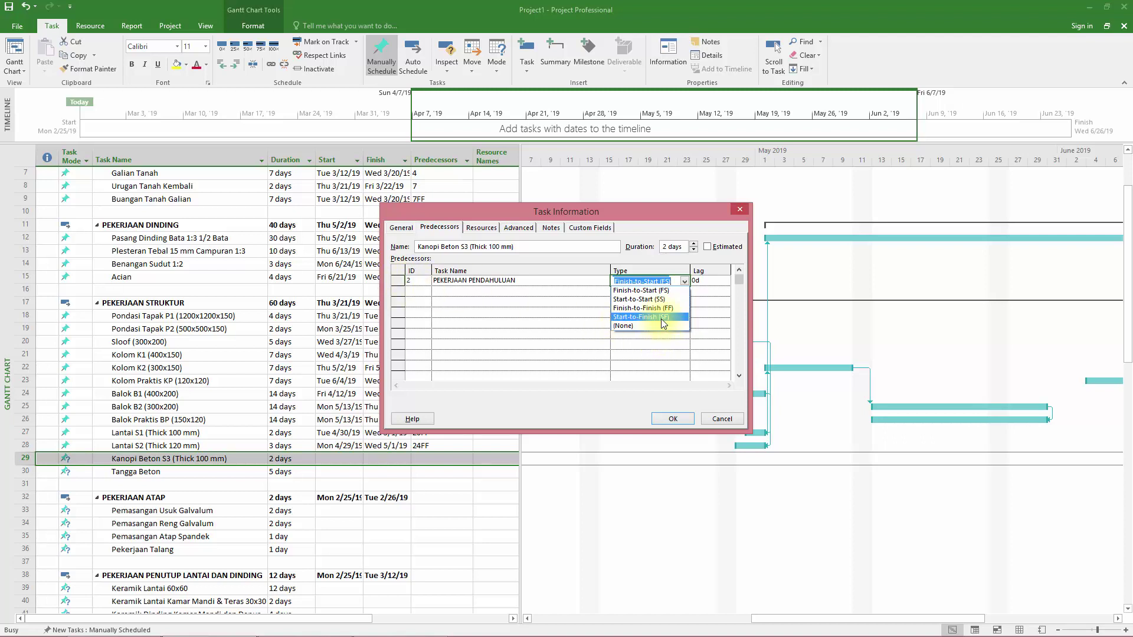
pyautogui.press('Down')
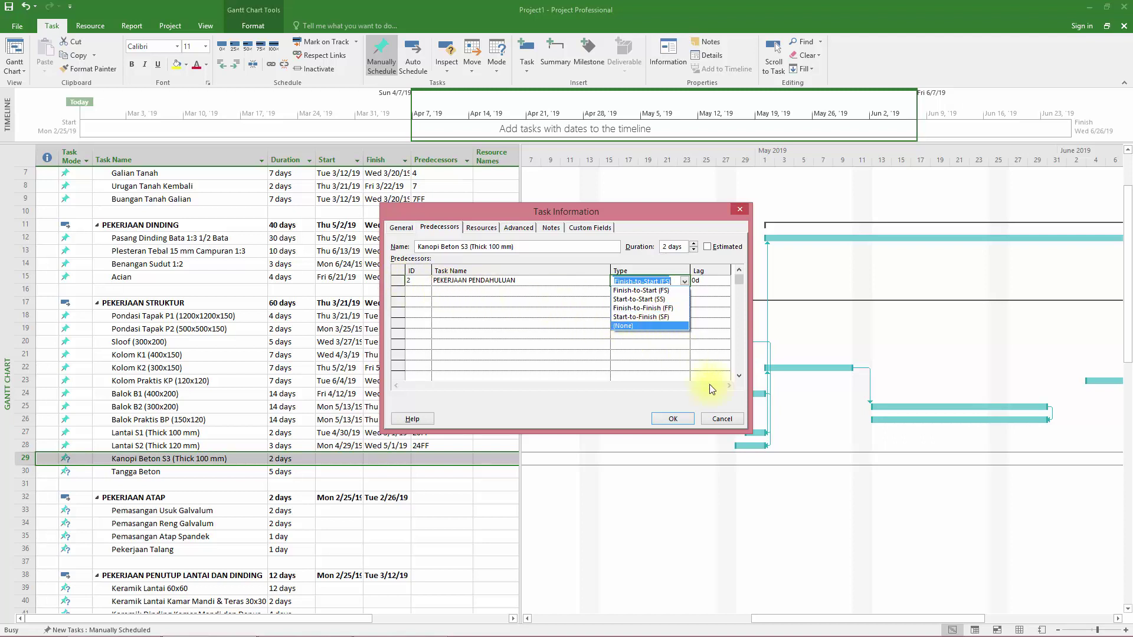
pyautogui.click(721, 413)
pyautogui.click(717, 421)
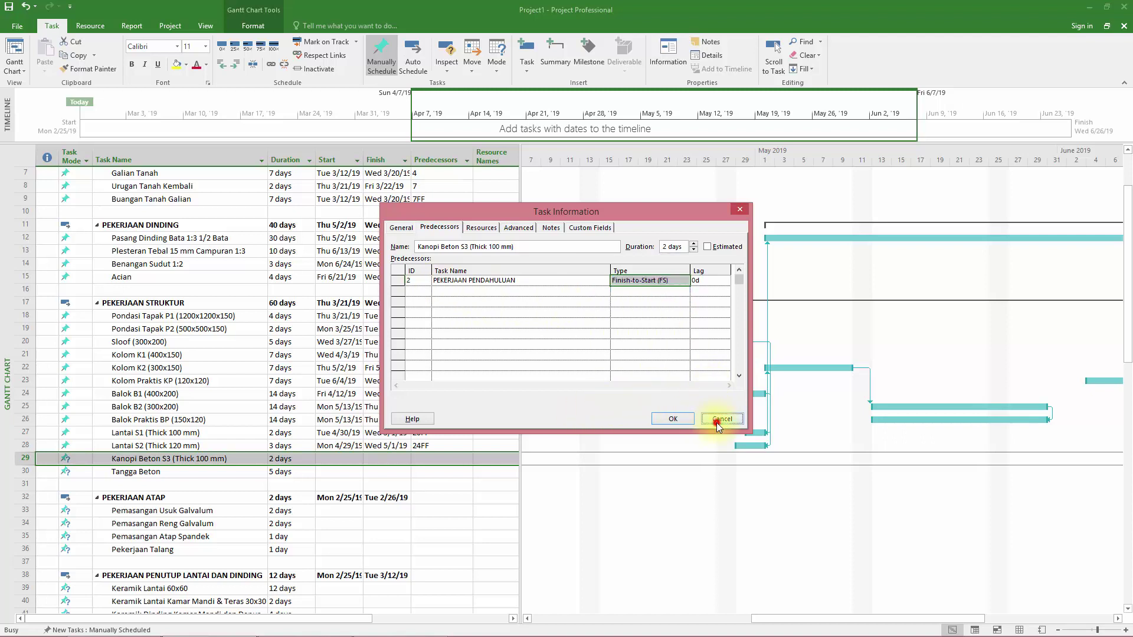
# Step: Give Kanopi Beton S3 (Thick 100 mm) a start-to-start predecessor on task 12
pyautogui.click(438, 471)
pyautogui.scroll(-1, 246, 445)
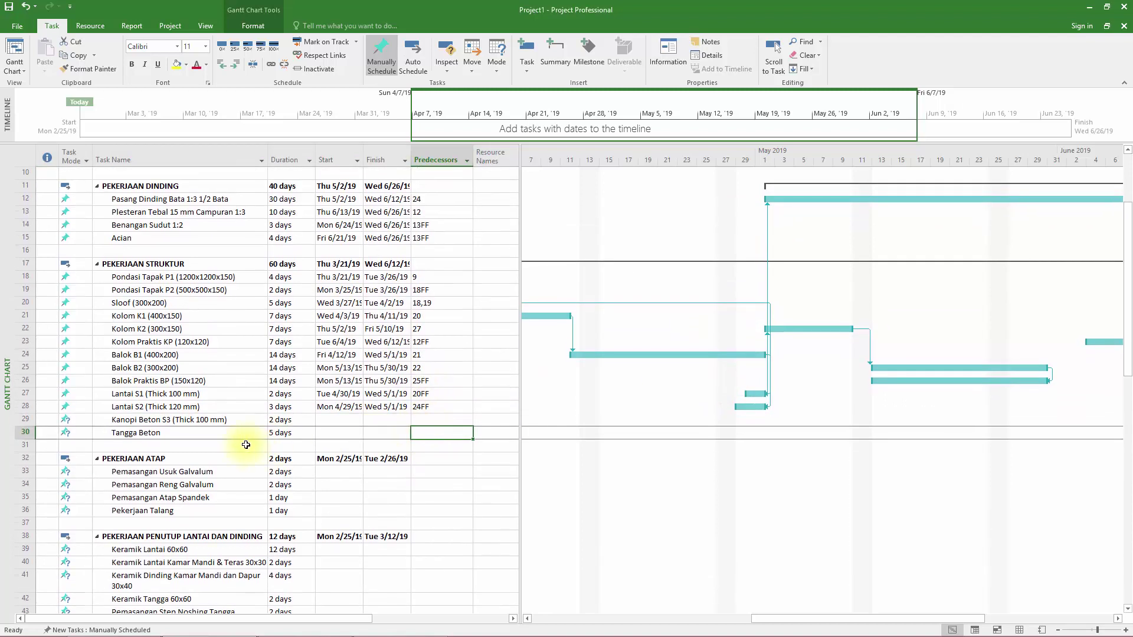
pyautogui.click(437, 421)
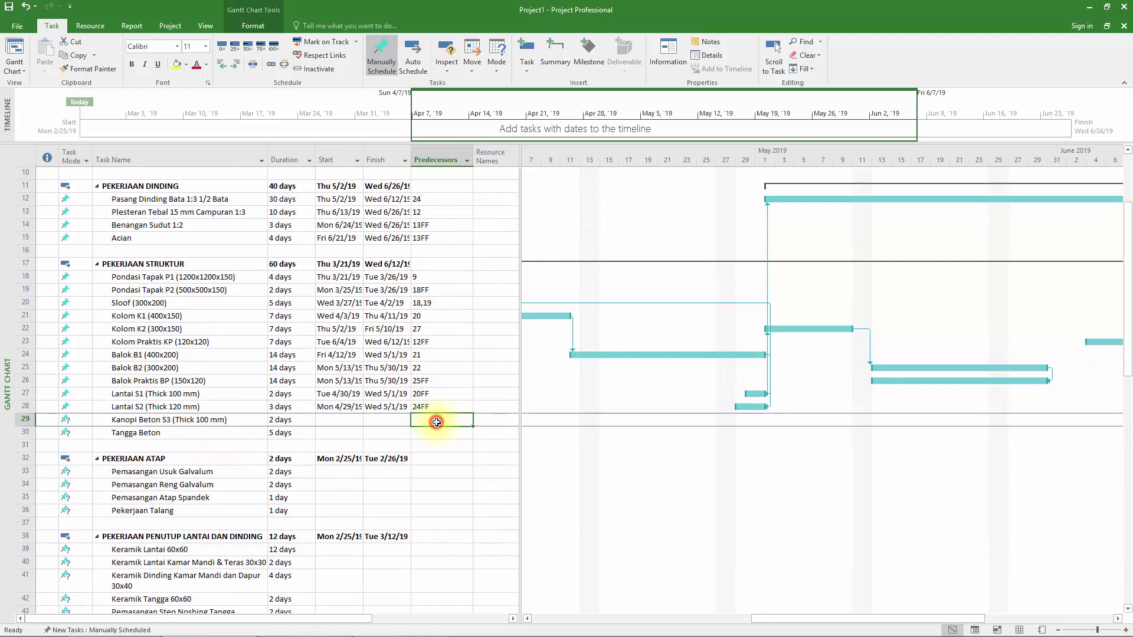
pyautogui.scroll(1, 207, 259)
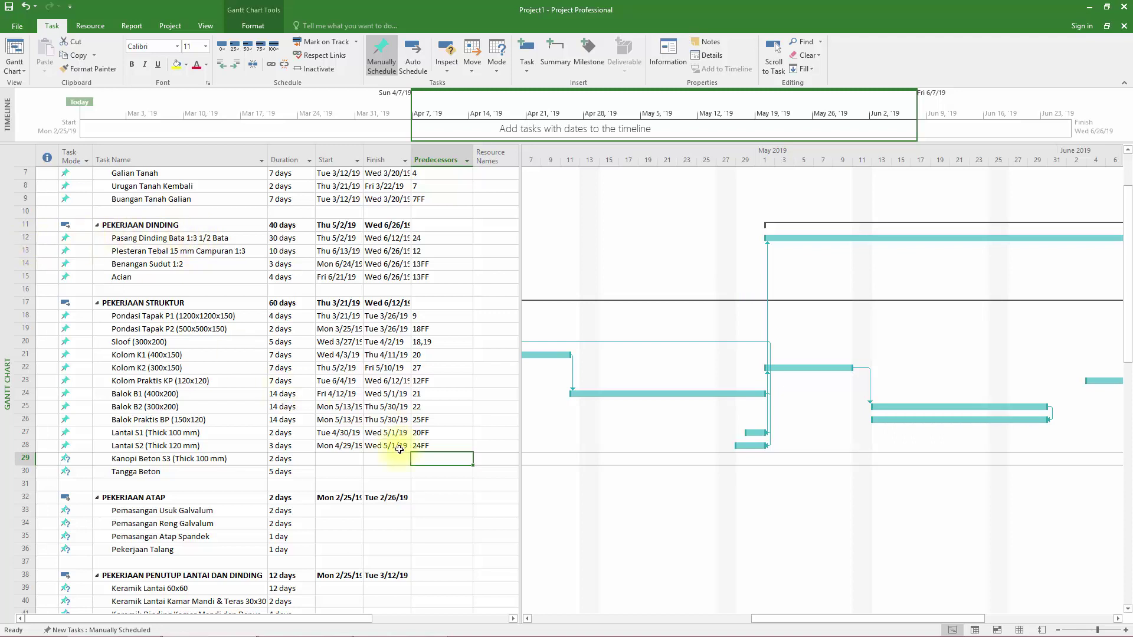
pyautogui.write('28SS')
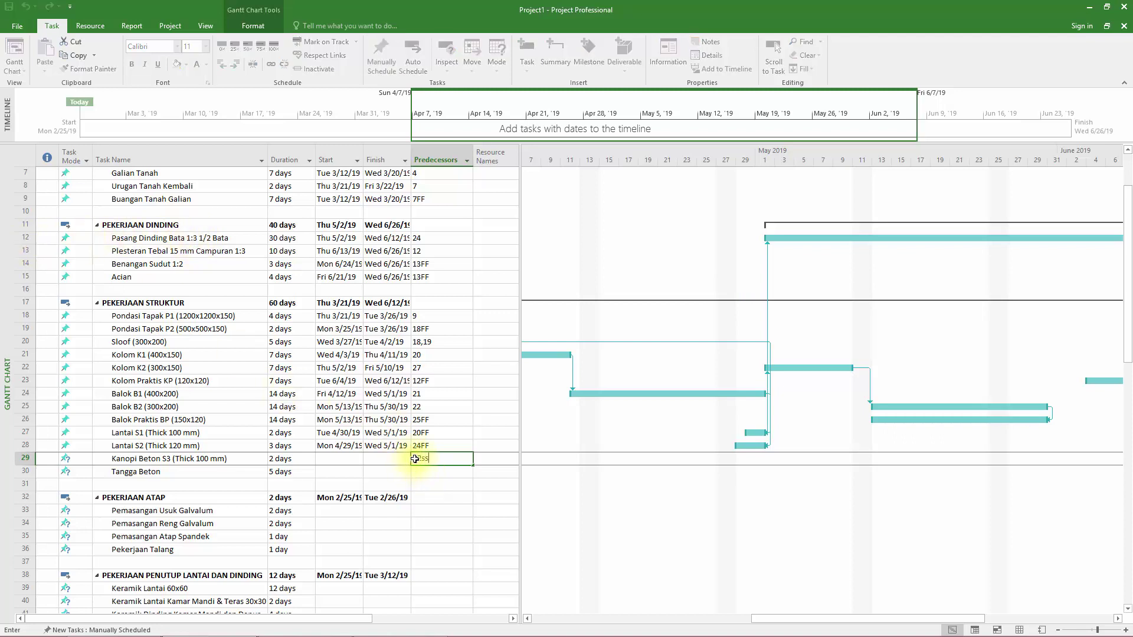
pyautogui.press('Return')
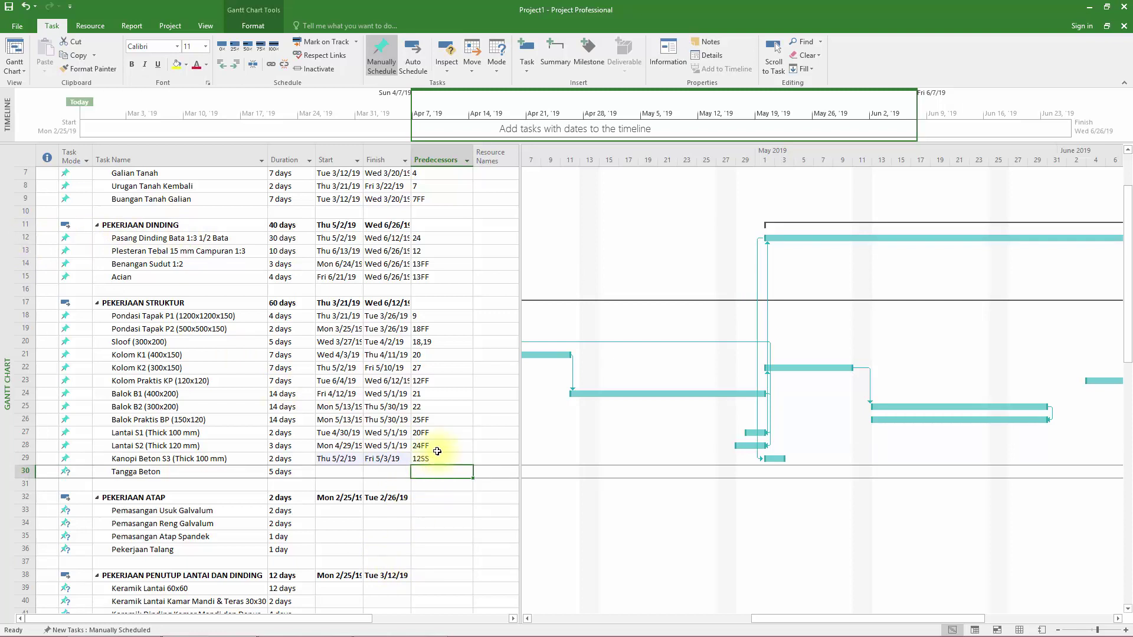
# Step: Give Tangga Beton a start-to-start predecessor on task 24
pyautogui.scroll(-1, 436, 456)
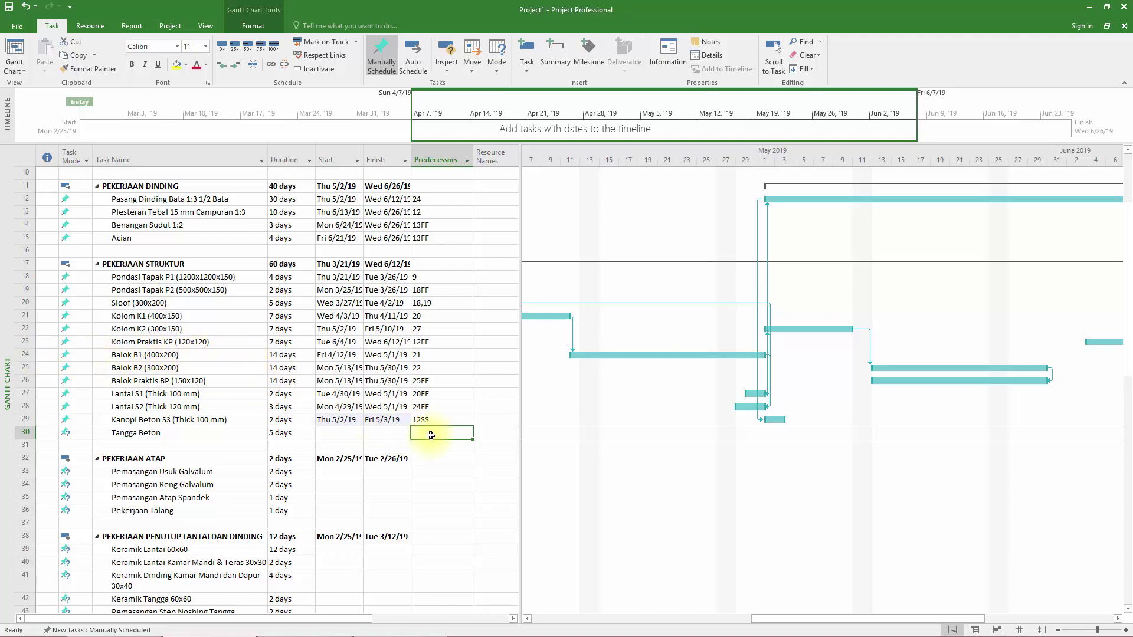
pyautogui.write('24ss')
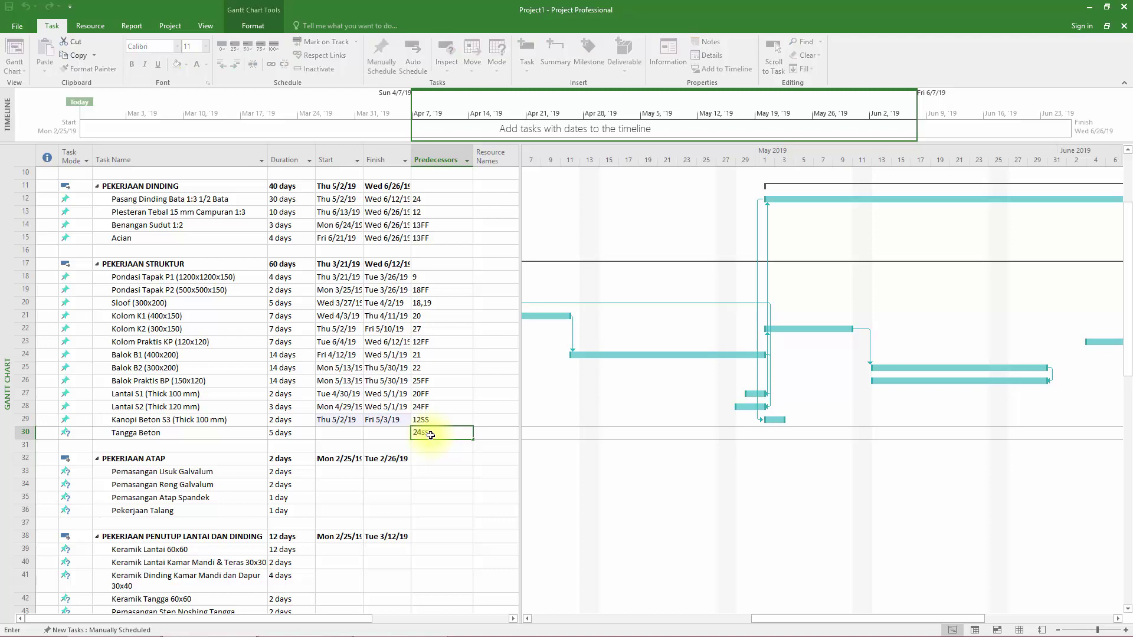
pyautogui.press('Return')
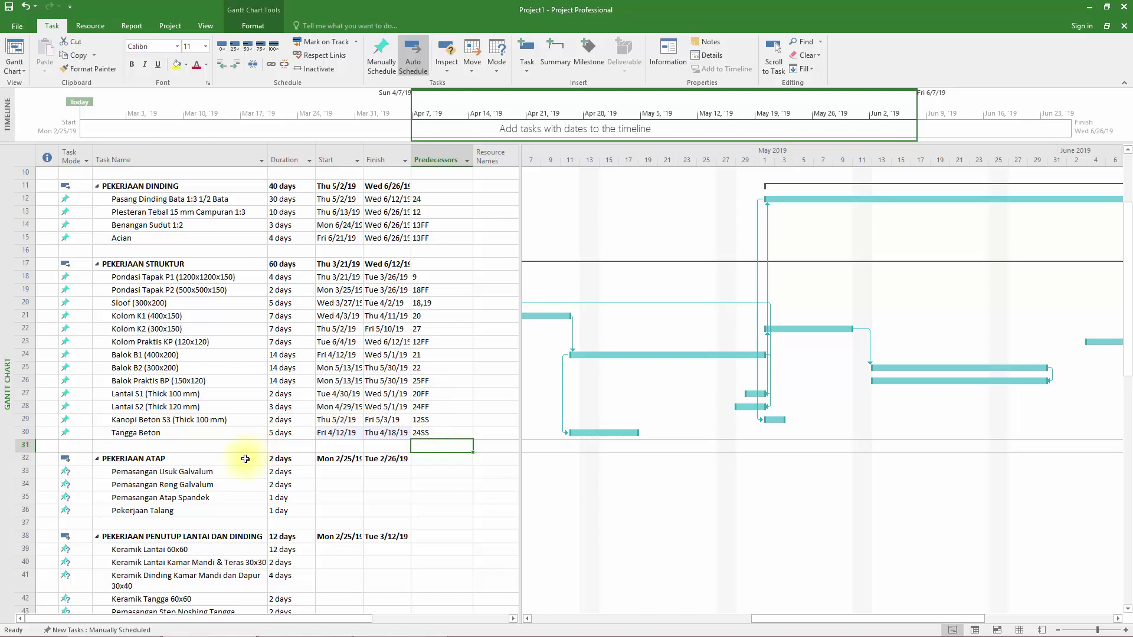
# Step: Set the predecessor of Pemasangan Usuk Galvalum to task 25
pyautogui.scroll(-2, 246, 461)
pyautogui.scroll(1, 307, 414)
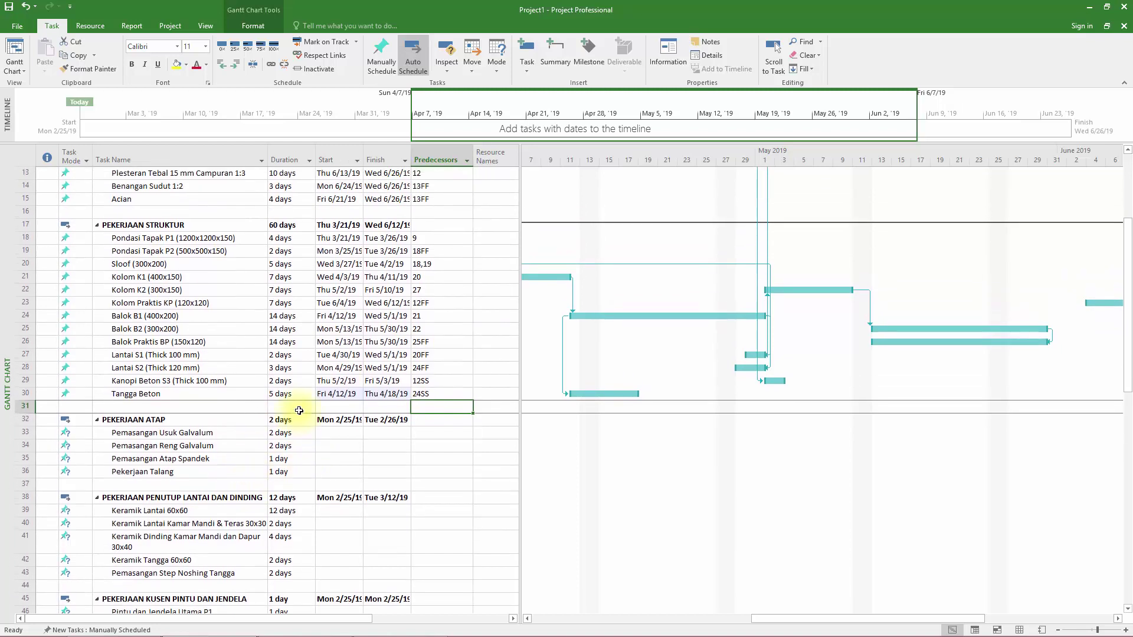
pyautogui.click(444, 433)
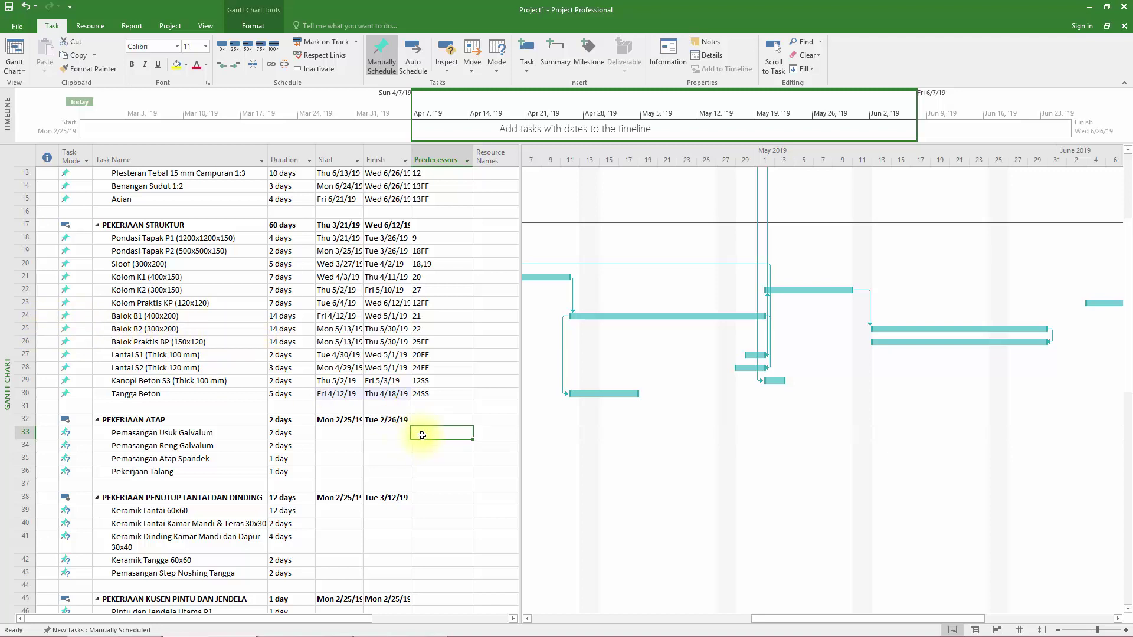
pyautogui.write('2')
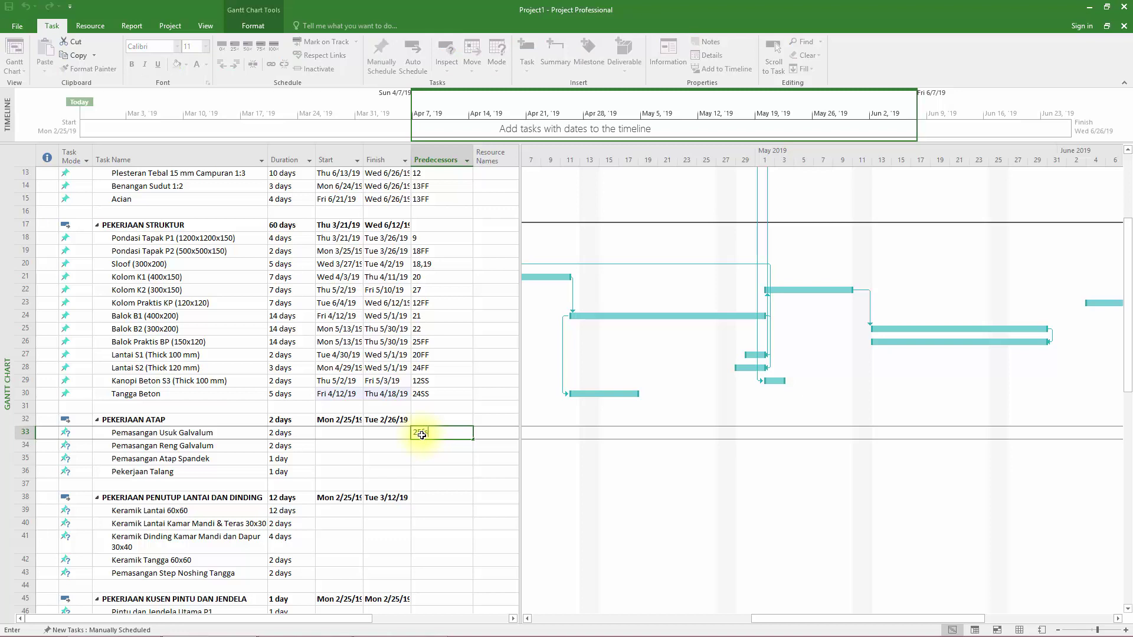
pyautogui.write('5')
pyautogui.press('Return')
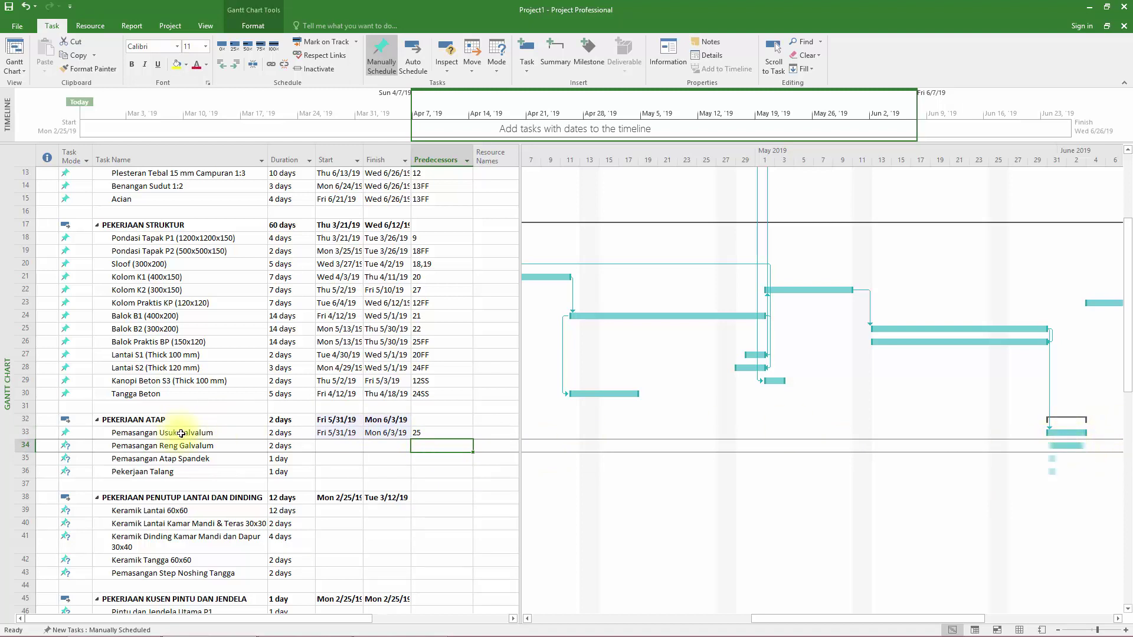
# Step: Link the roof task bars finish-to-start in sequence: Pemasangan Usuk Galvalum, Pemasangan Reng Galvalum, Pemasangan Atap Spandek and Pekerjaan Talang
pyautogui.moveTo(1056, 432); pyautogui.dragTo(1067, 449)
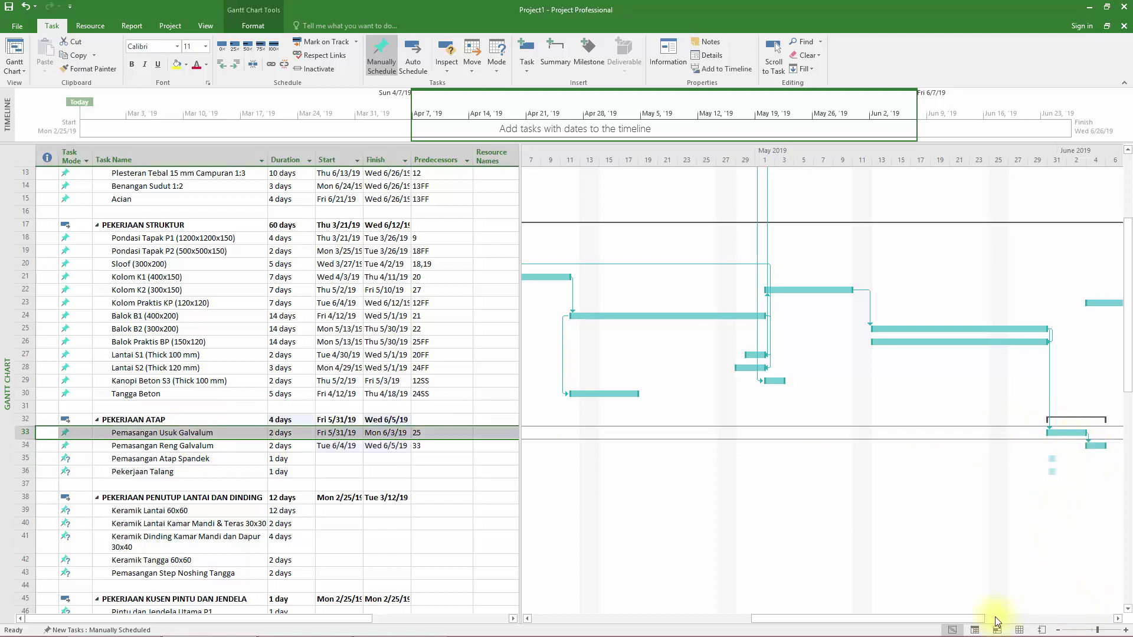
pyautogui.moveTo(996, 620); pyautogui.dragTo(1042, 619)
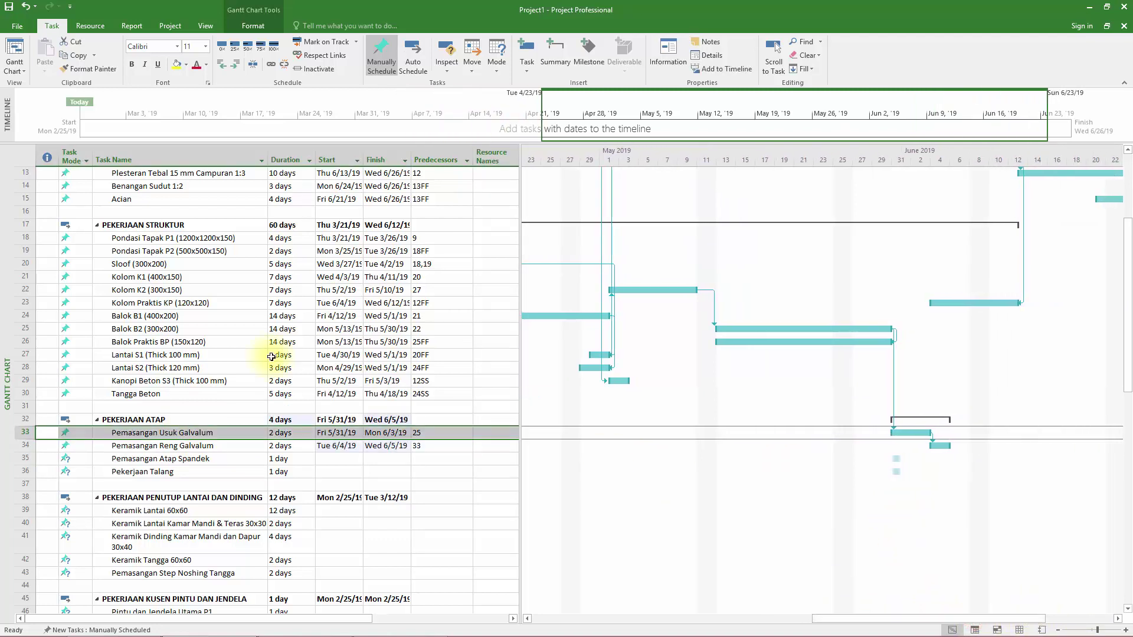
pyautogui.moveTo(940, 447); pyautogui.dragTo(902, 459)
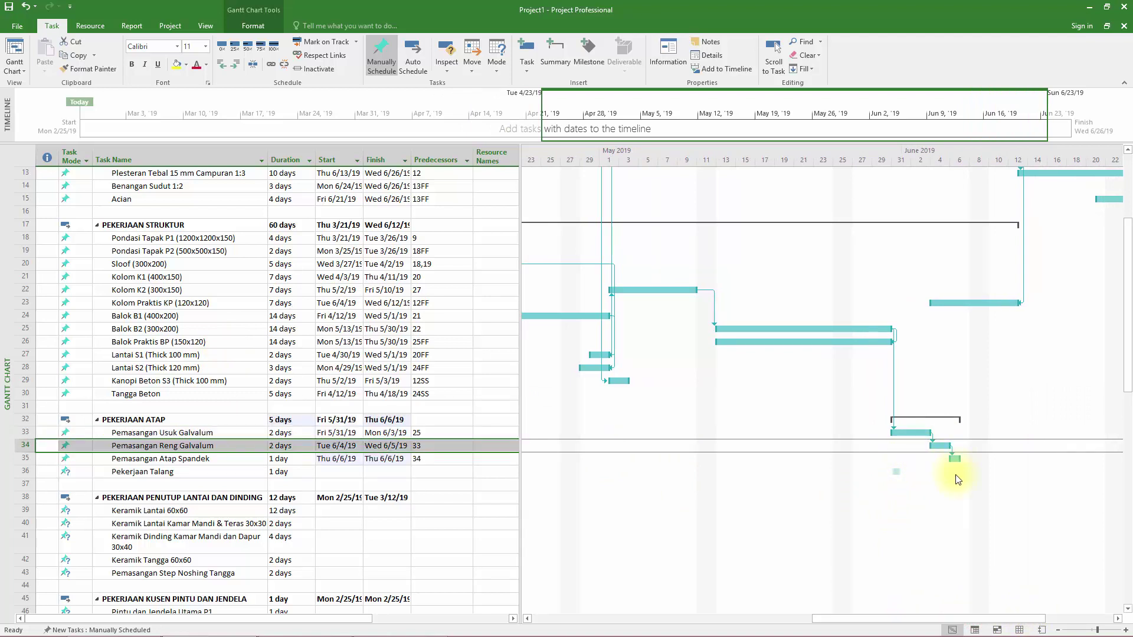
pyautogui.moveTo(956, 459); pyautogui.dragTo(904, 470)
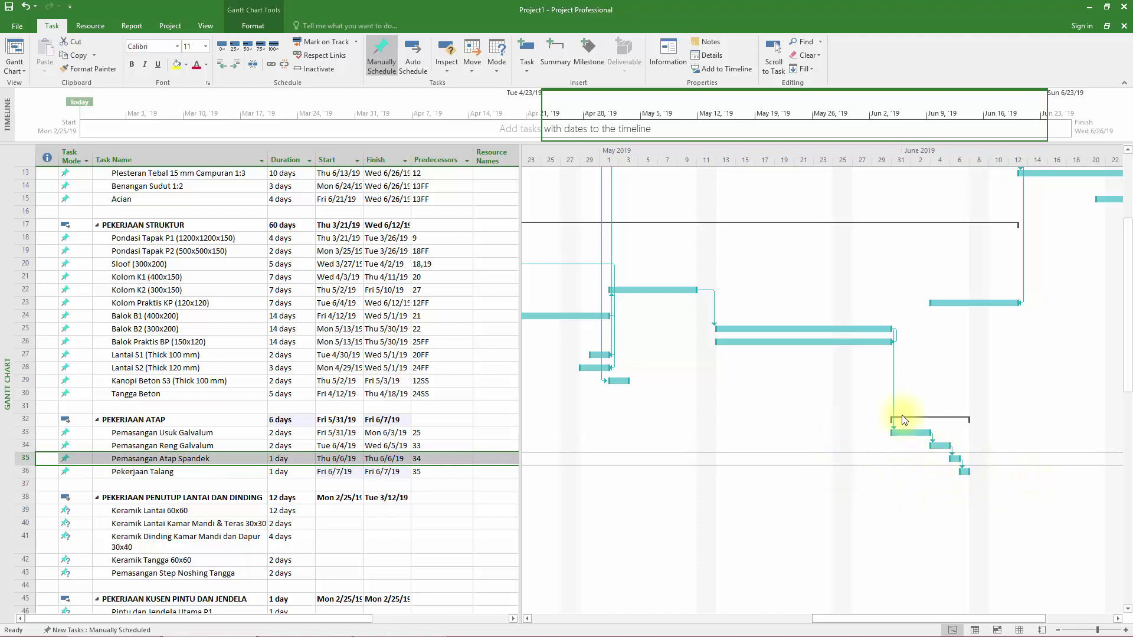
# Step: Give Keramik Lantai 60x60 a finish-to-start predecessor on task 28
pyautogui.scroll(-2, 943, 437)
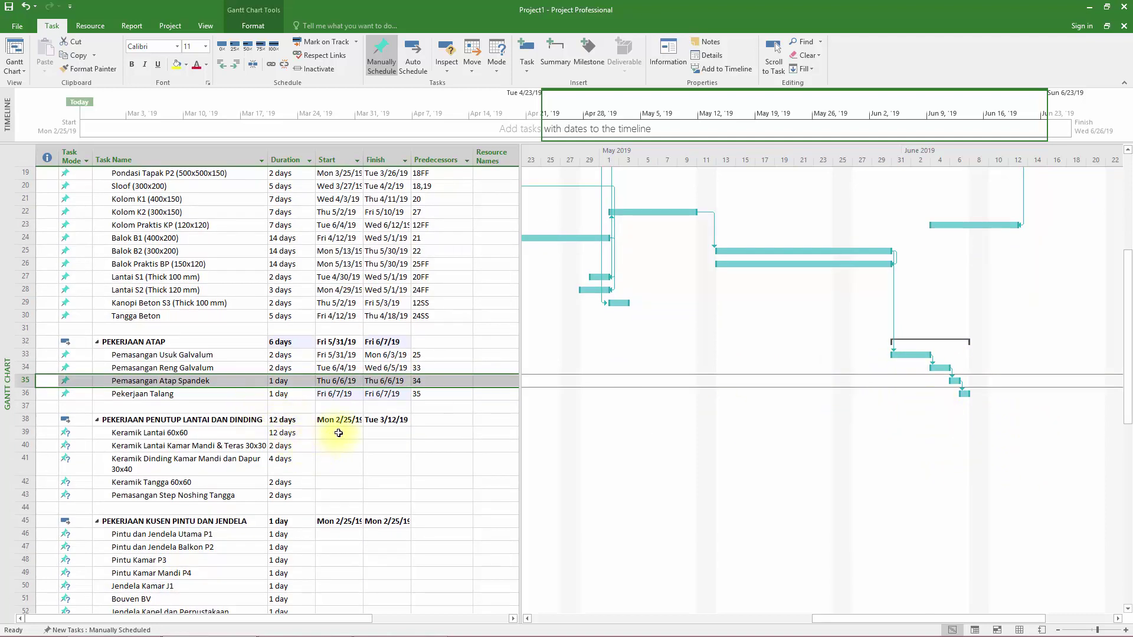
pyautogui.click(448, 434)
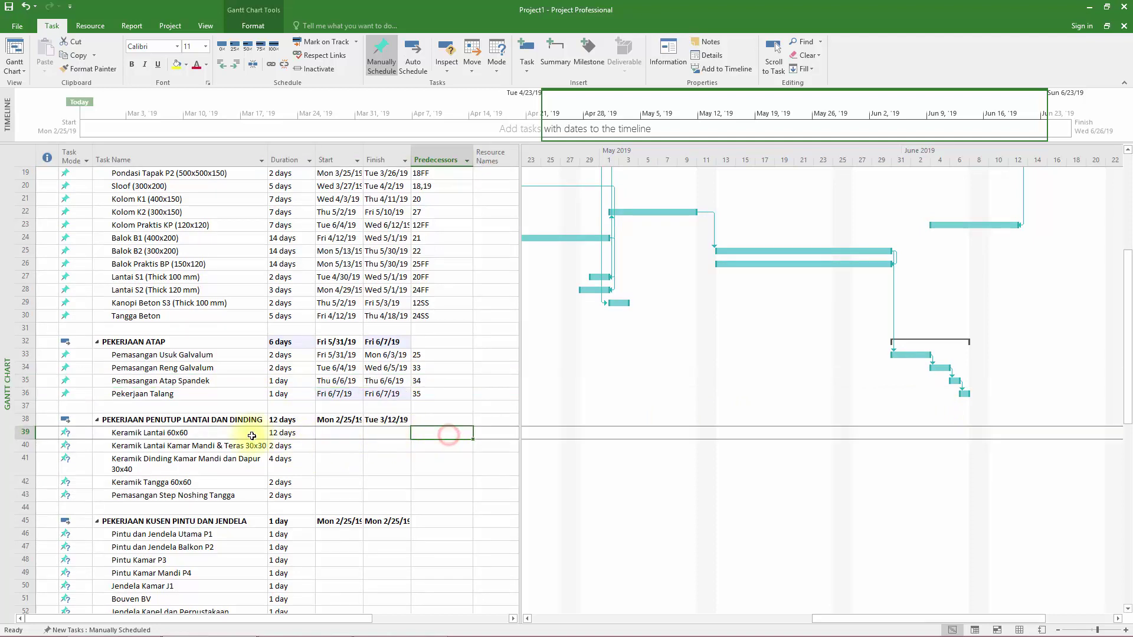
pyautogui.scroll(1, 458, 438)
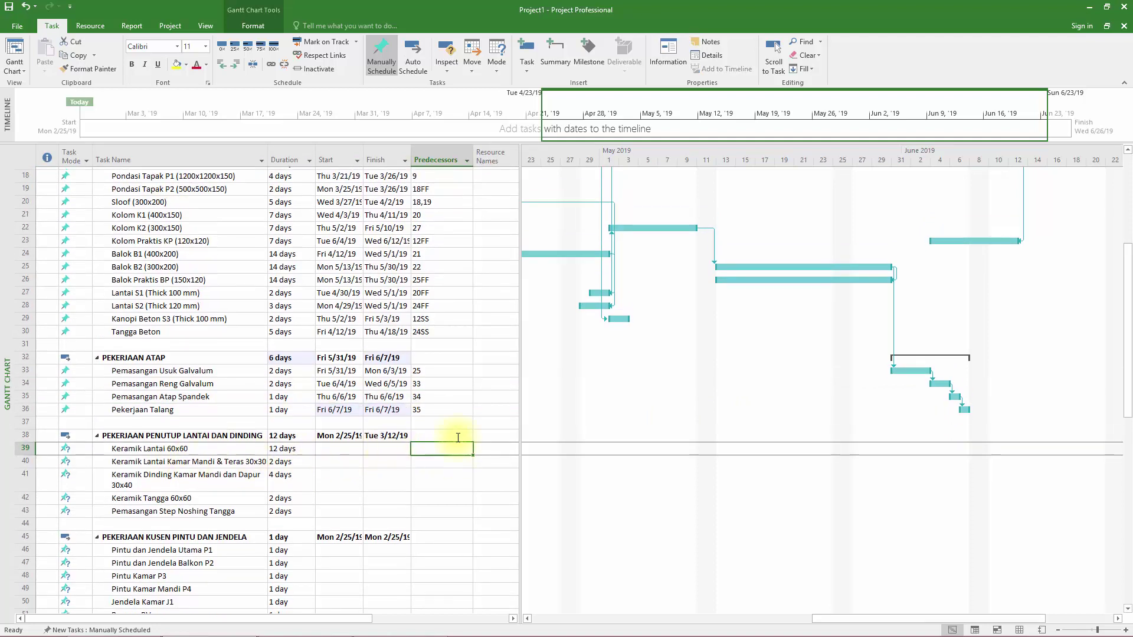
pyautogui.scroll(1, 457, 438)
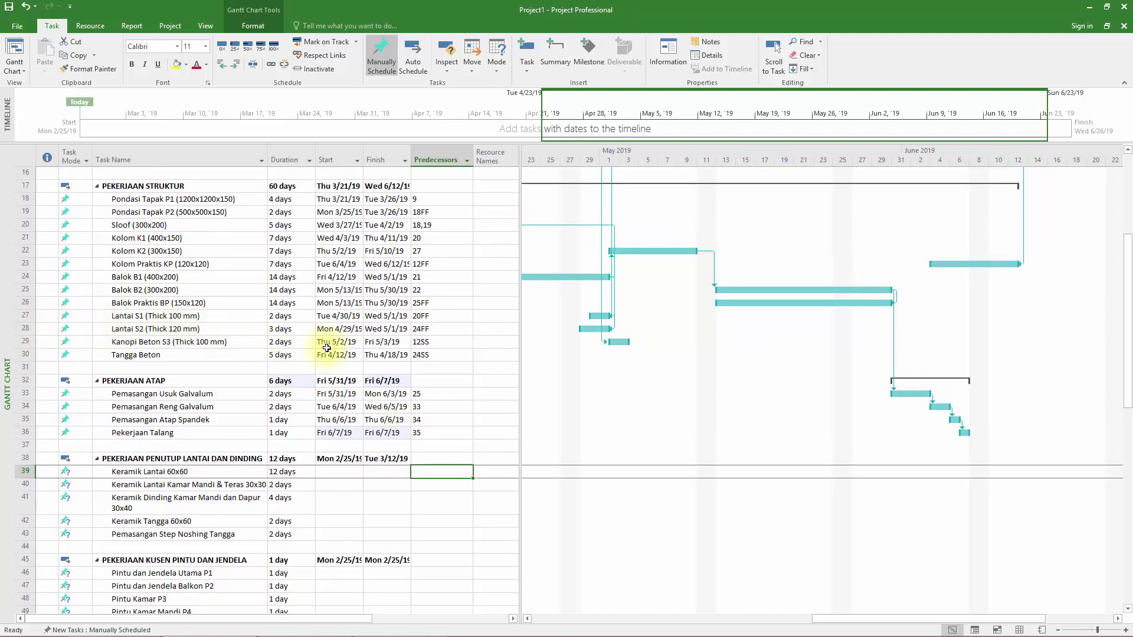
pyautogui.write('8fs')
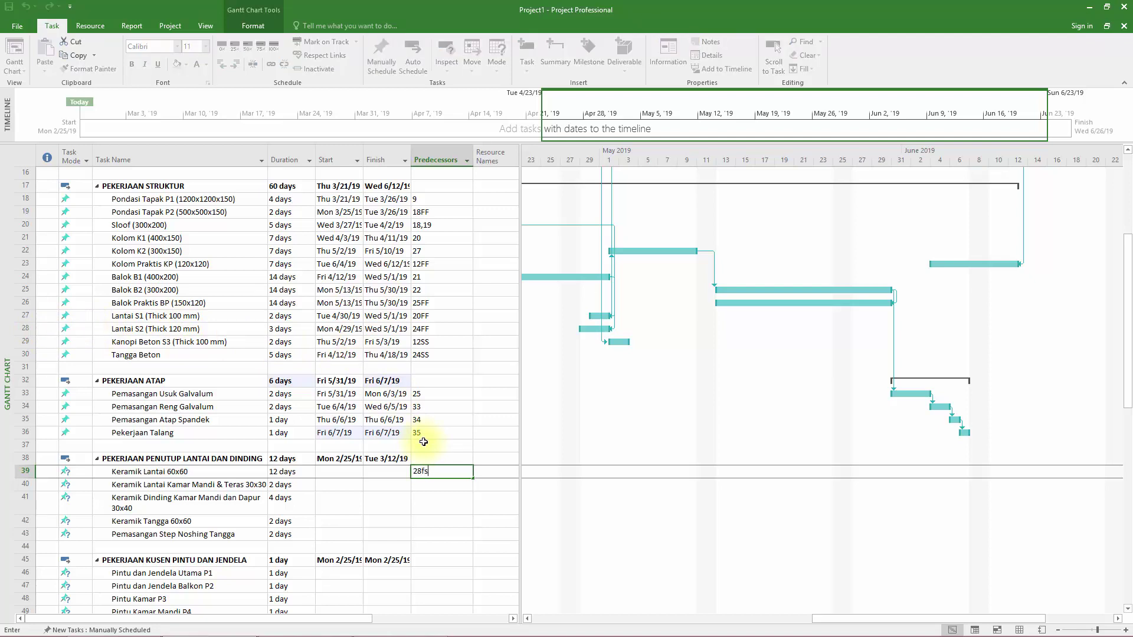
pyautogui.press('Return')
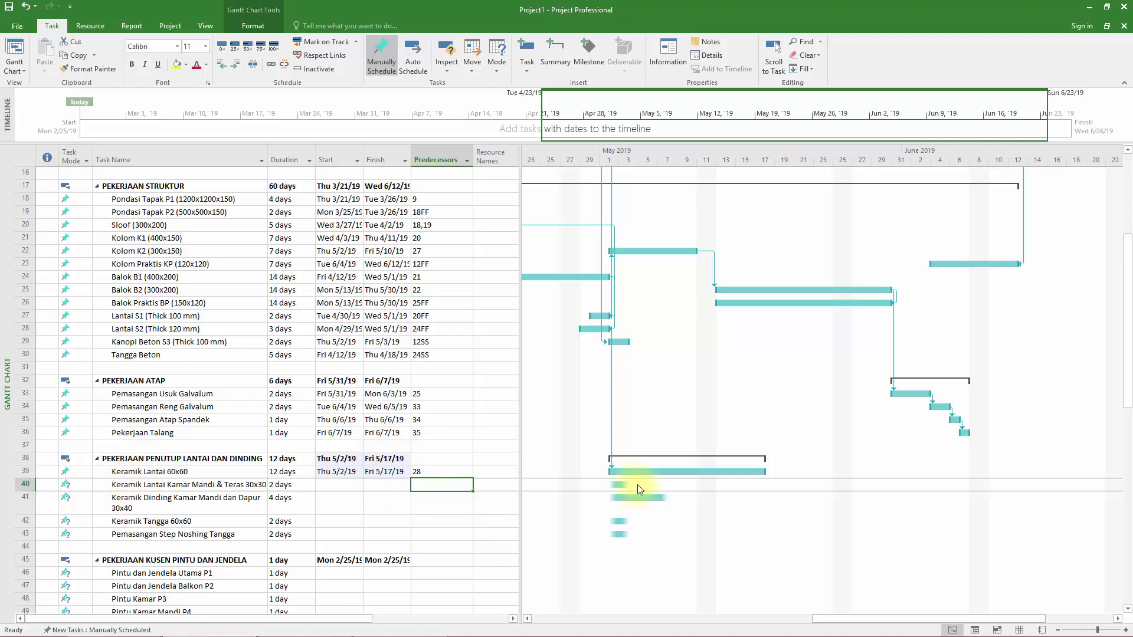
# Step: Link Keramik Lantai 60x60 to Keramik Lantai Kamar Mandi & Teras 30x30 and give Keramik Dinding Kamar Mandi dan Dapur 30x40 predecessor 40FF
pyautogui.moveTo(637, 470); pyautogui.dragTo(619, 485)
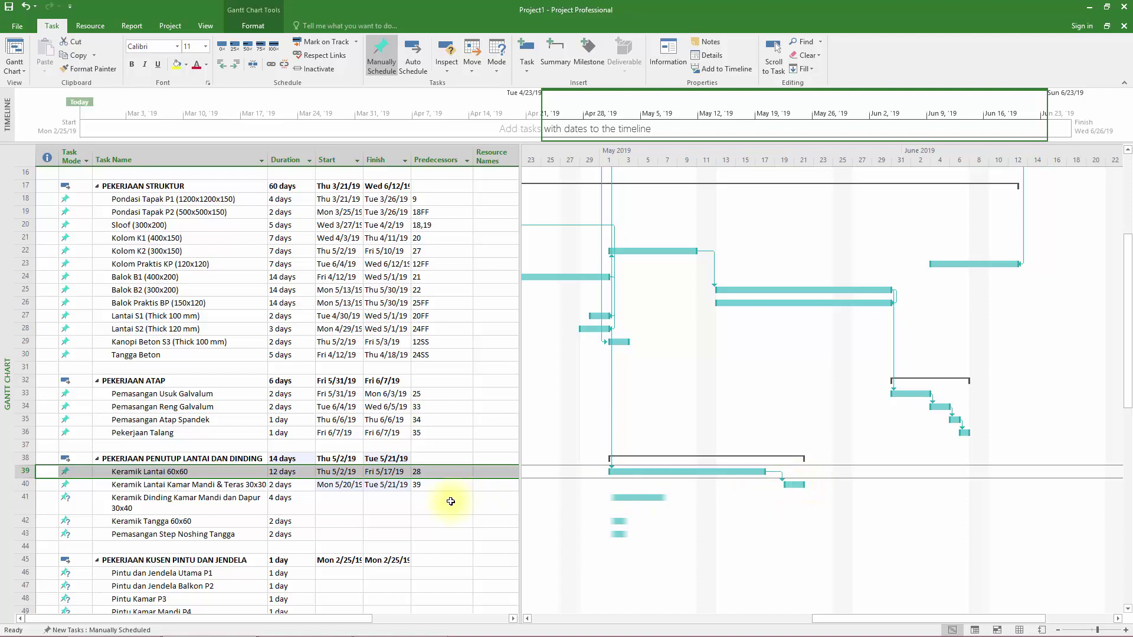
pyautogui.click(424, 495)
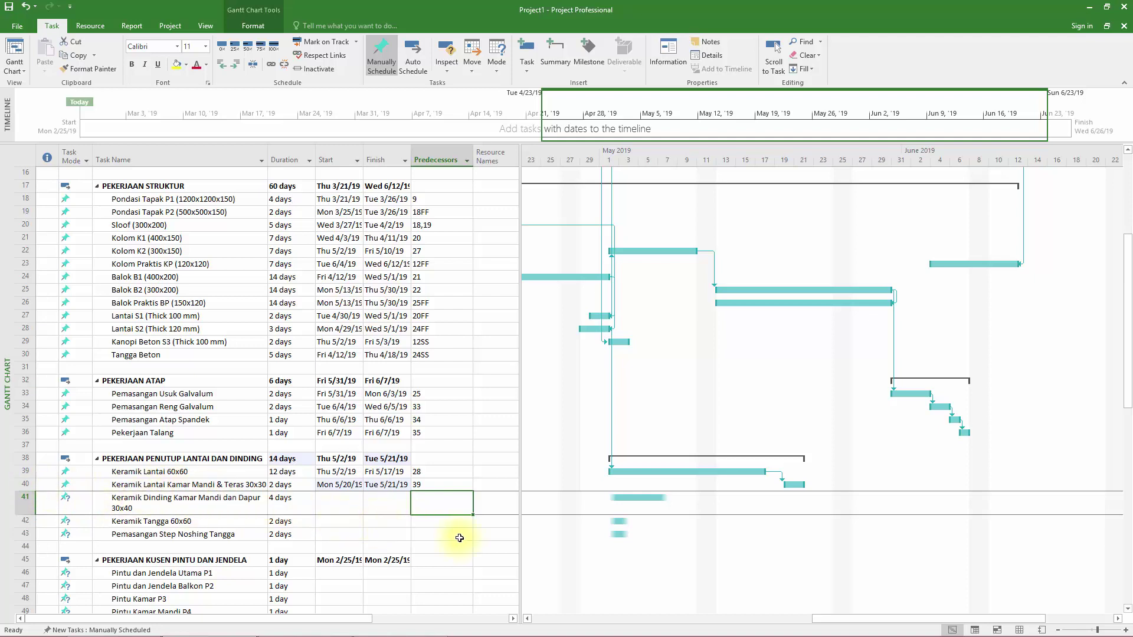
pyautogui.write('40ff')
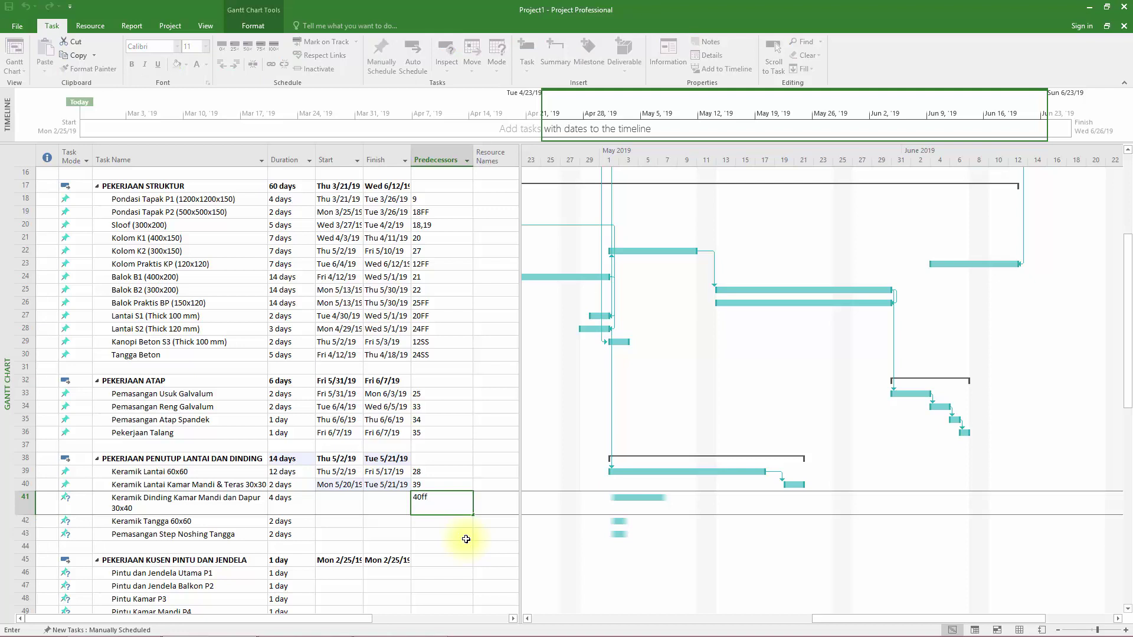
pyautogui.press('Return')
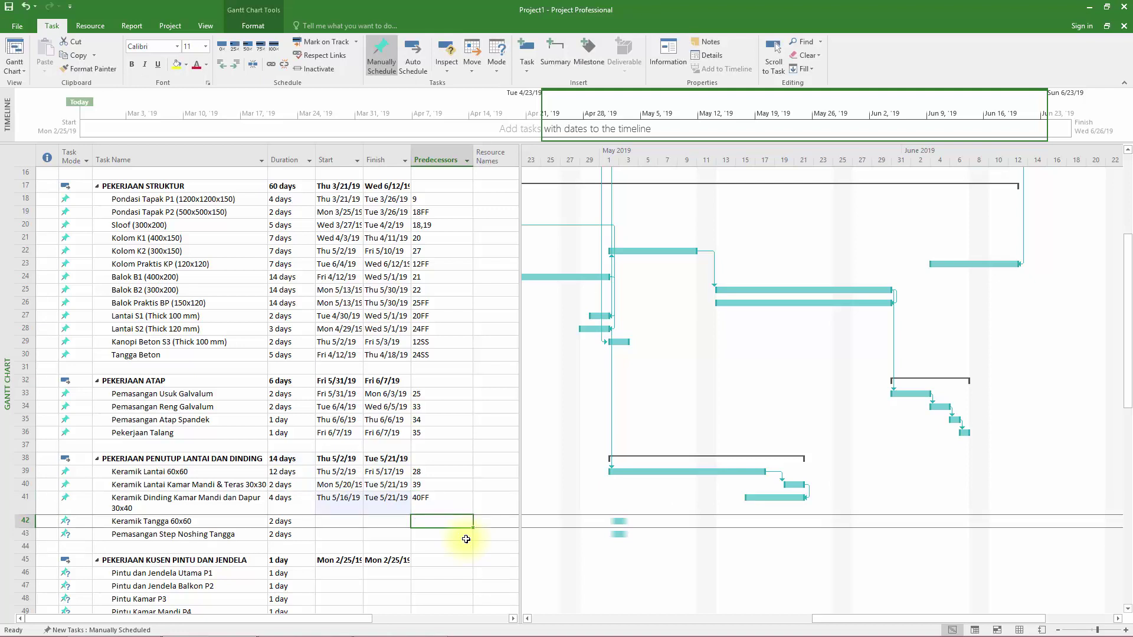
pyautogui.scroll(-2, 422, 466)
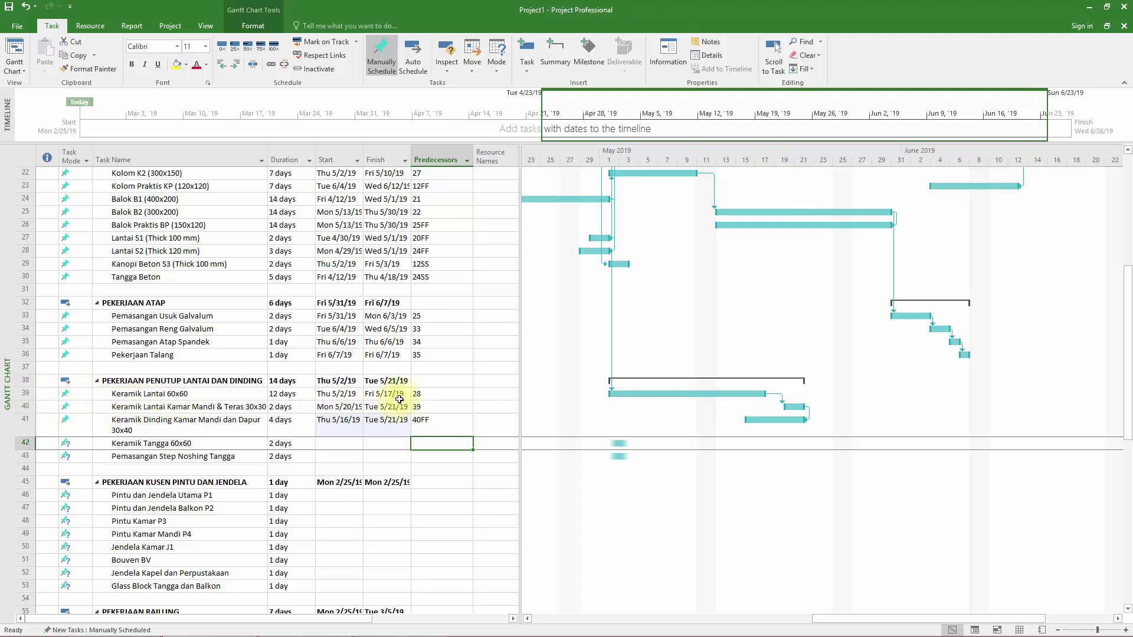
# Step: Give Keramik Tangga 60x60 predecessor 39SS and link it finish-to-start to Pemasangan Step Noshing Tangga
pyautogui.write('39')
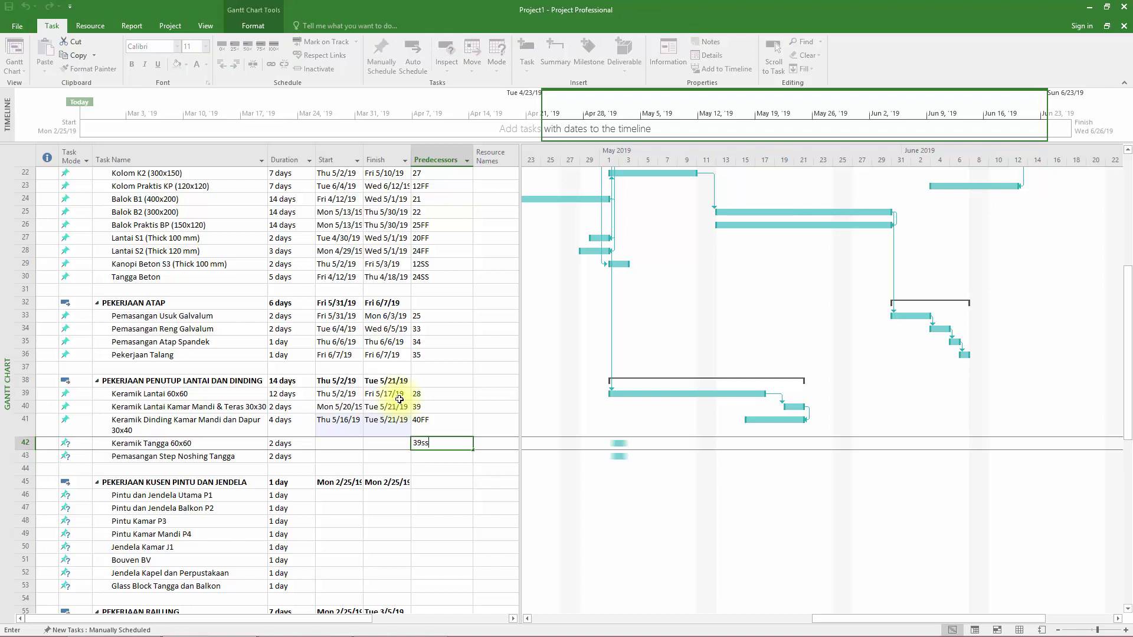
pyautogui.write('ss')
pyautogui.press('Return')
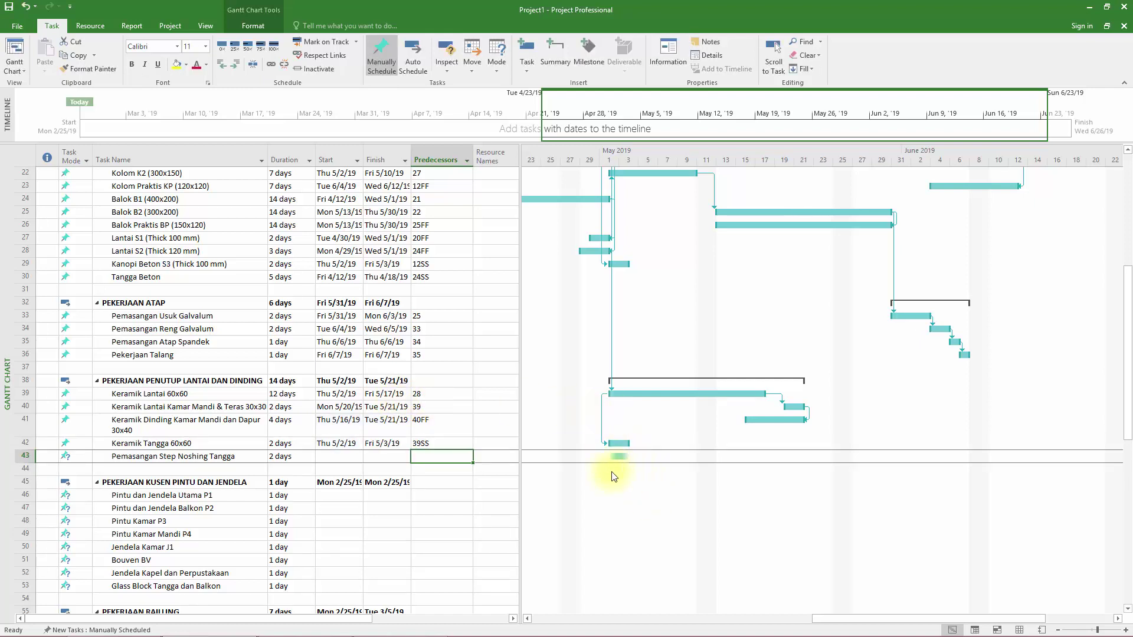
pyautogui.scroll(-1, 600, 445)
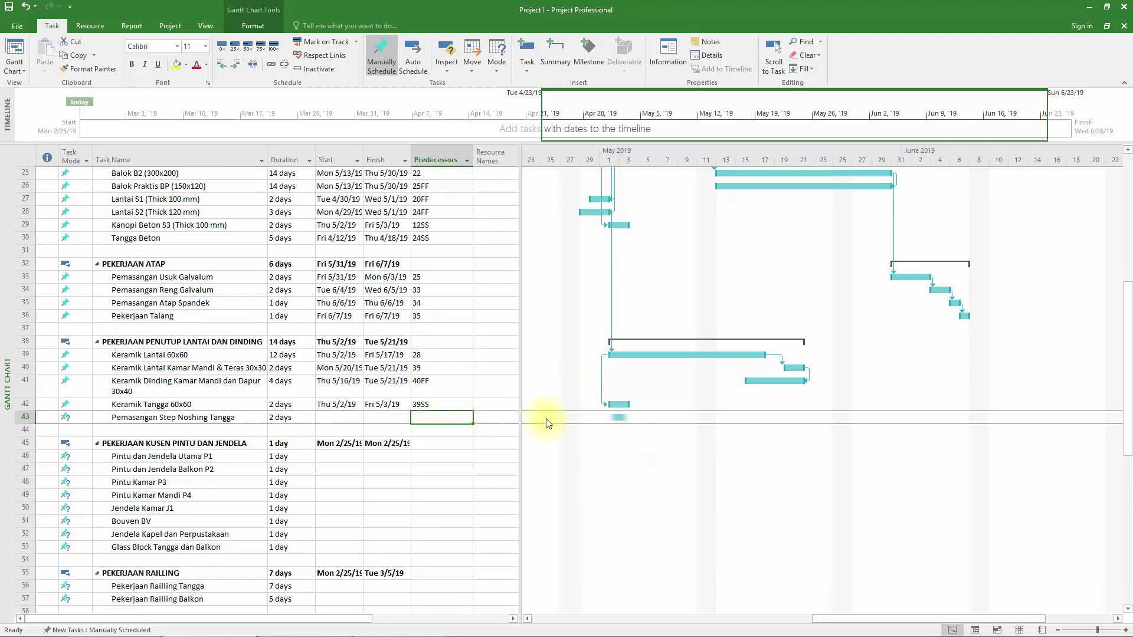
pyautogui.moveTo(617, 405); pyautogui.dragTo(618, 418)
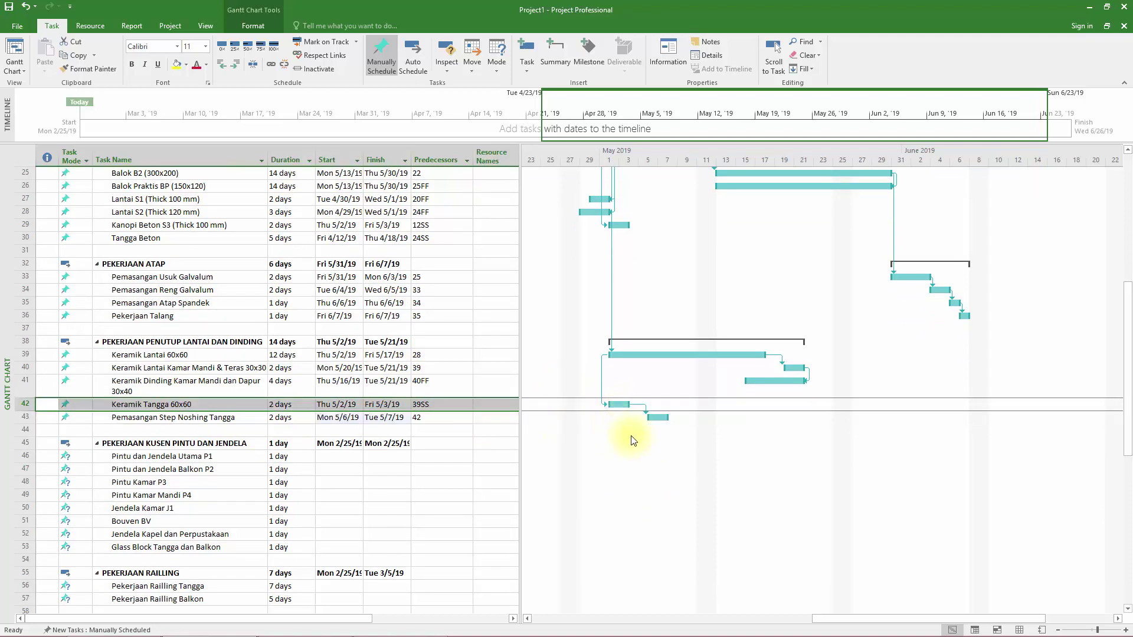
# Step: Set the predecessor of Pintu dan Jendela Utama P1 to 23SS, starting it together with Kolom Praktis KP
pyautogui.click(444, 430)
pyautogui.scroll(-2, 437, 427)
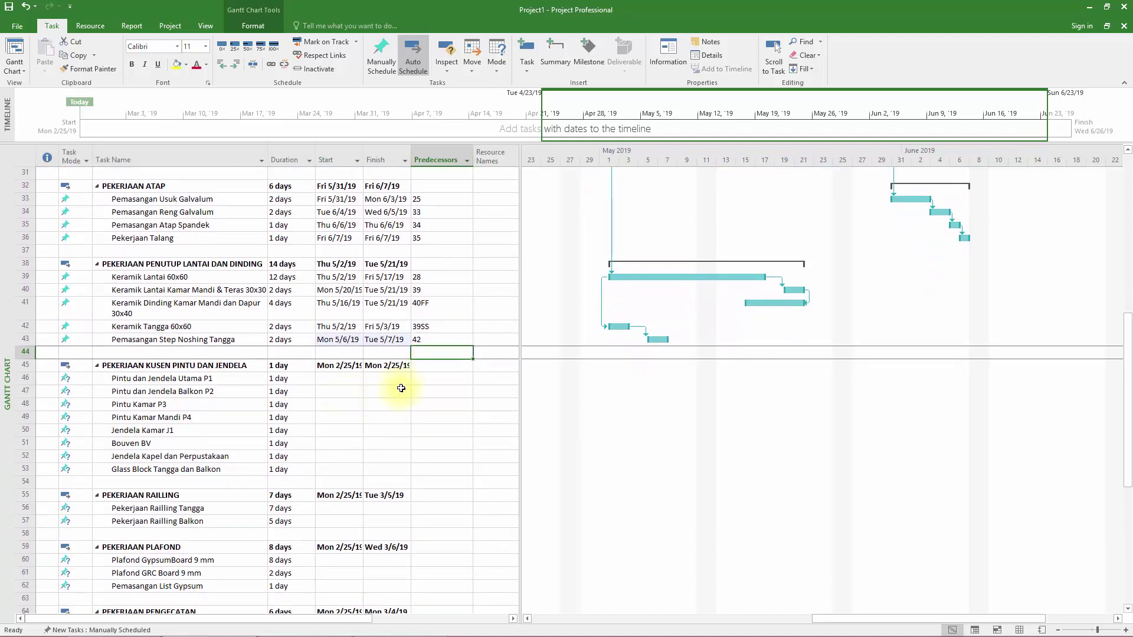
pyautogui.click(429, 378)
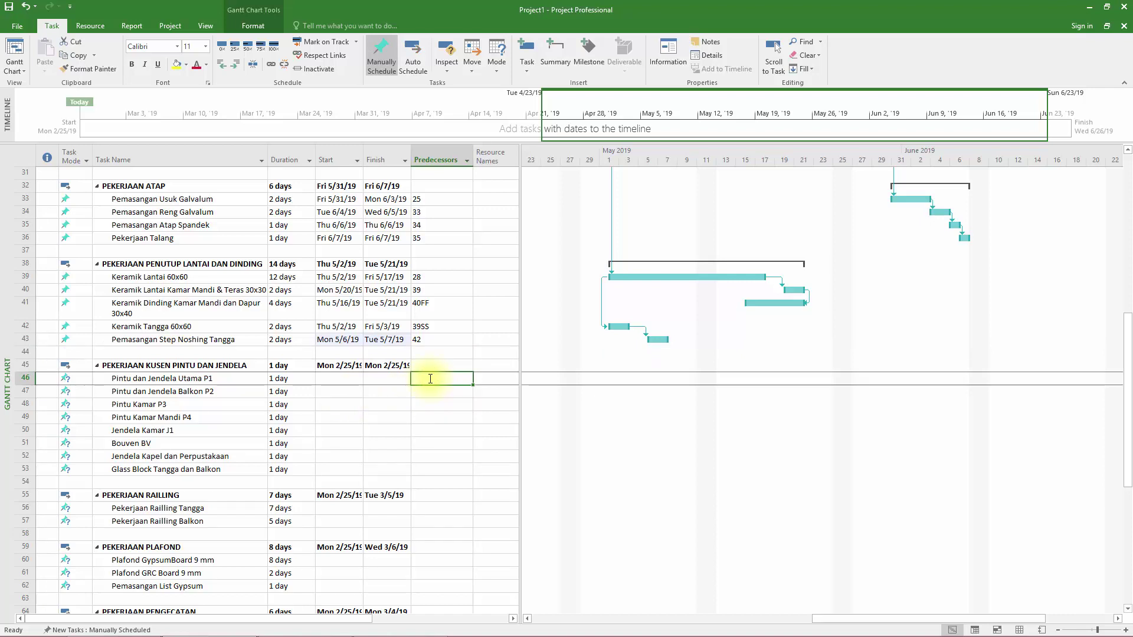
pyautogui.scroll(4, 430, 379)
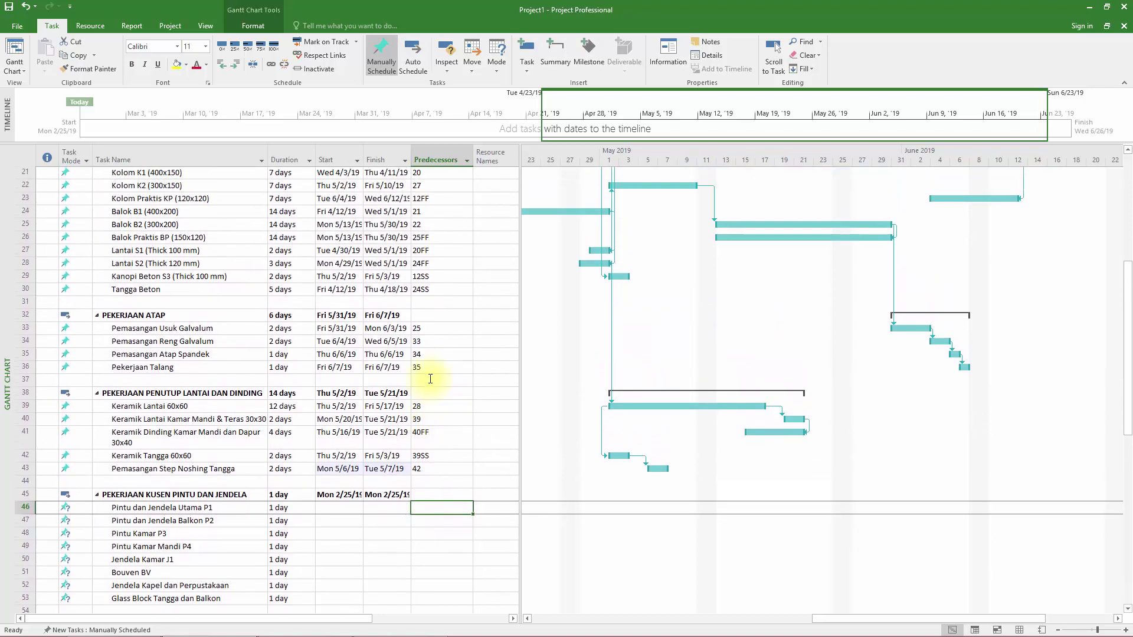
pyautogui.scroll(1, 430, 378)
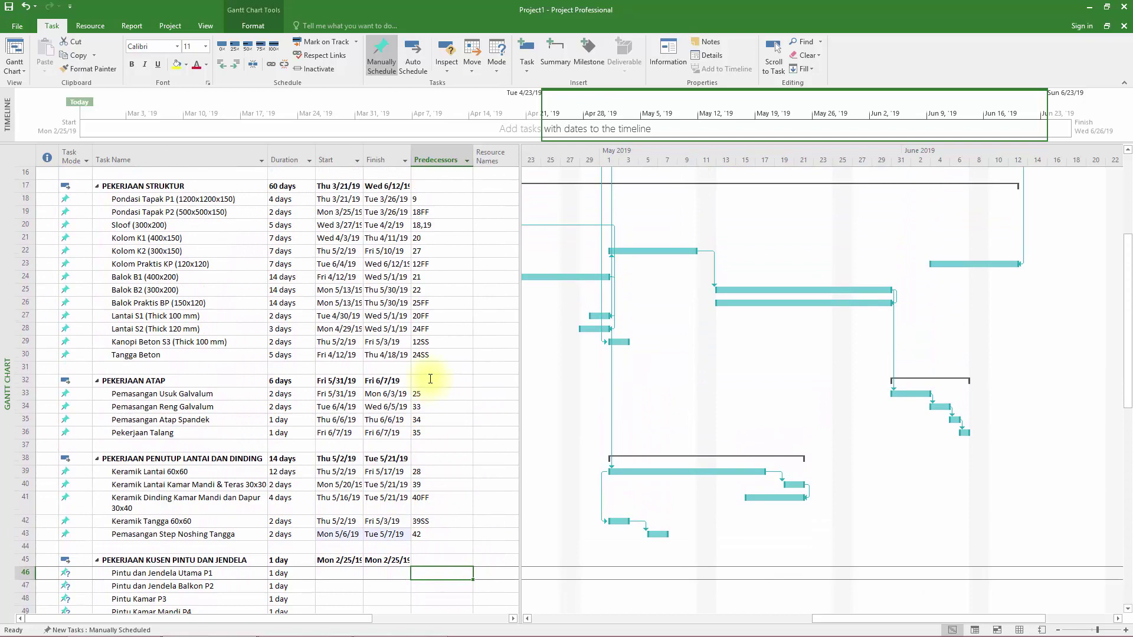
pyautogui.scroll(-1, 388, 396)
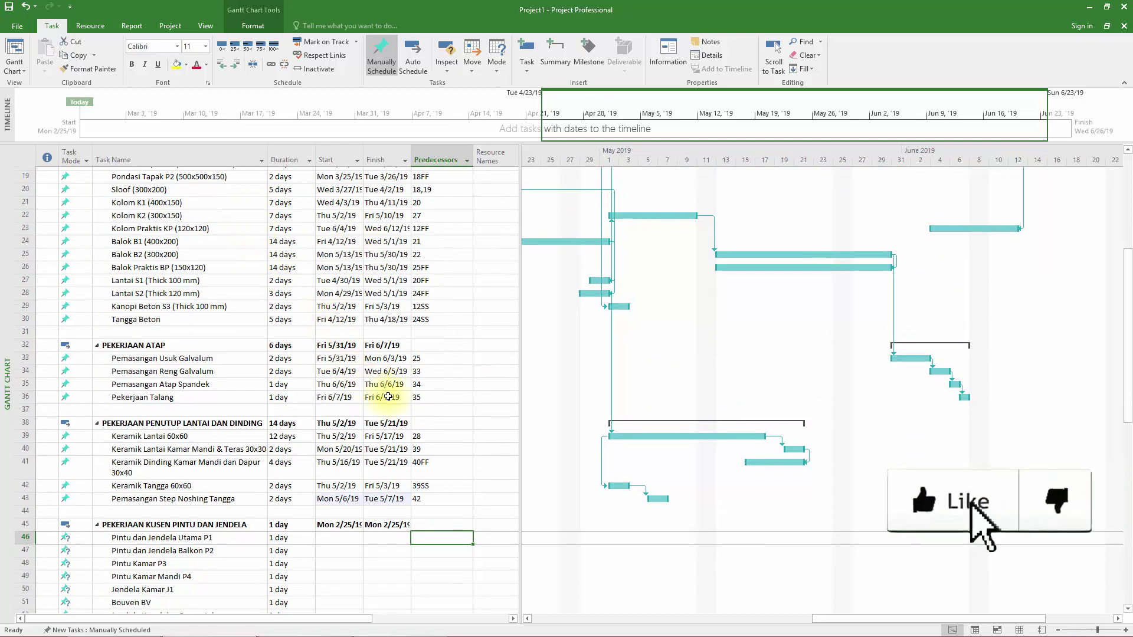
pyautogui.scroll(-1, 366, 366)
pyautogui.scroll(1, 284, 313)
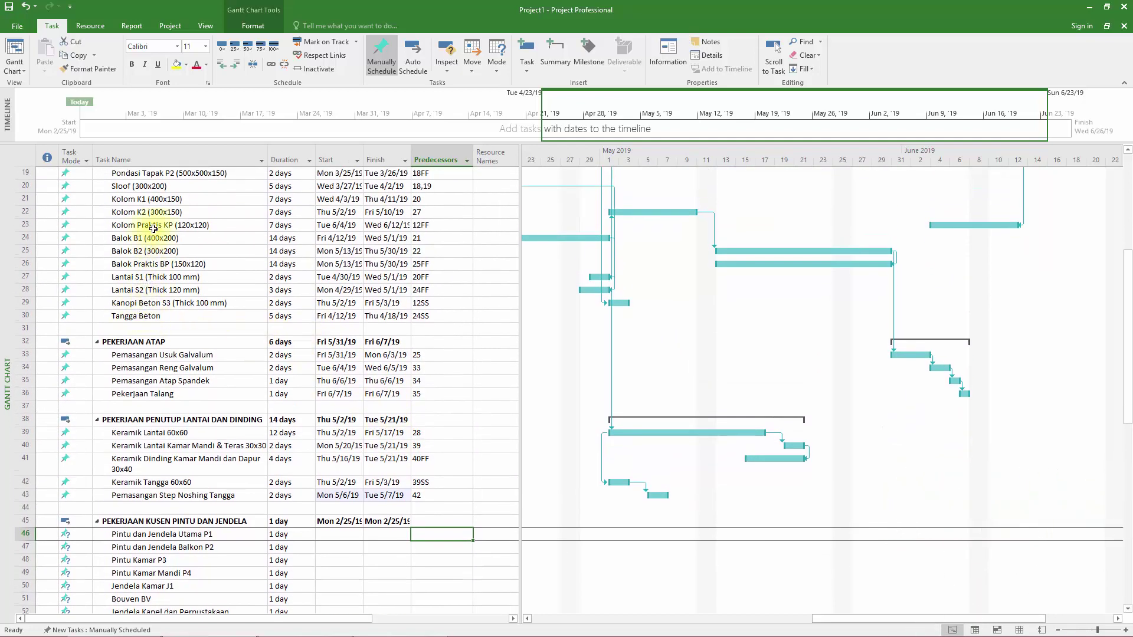
pyautogui.scroll(1, 153, 230)
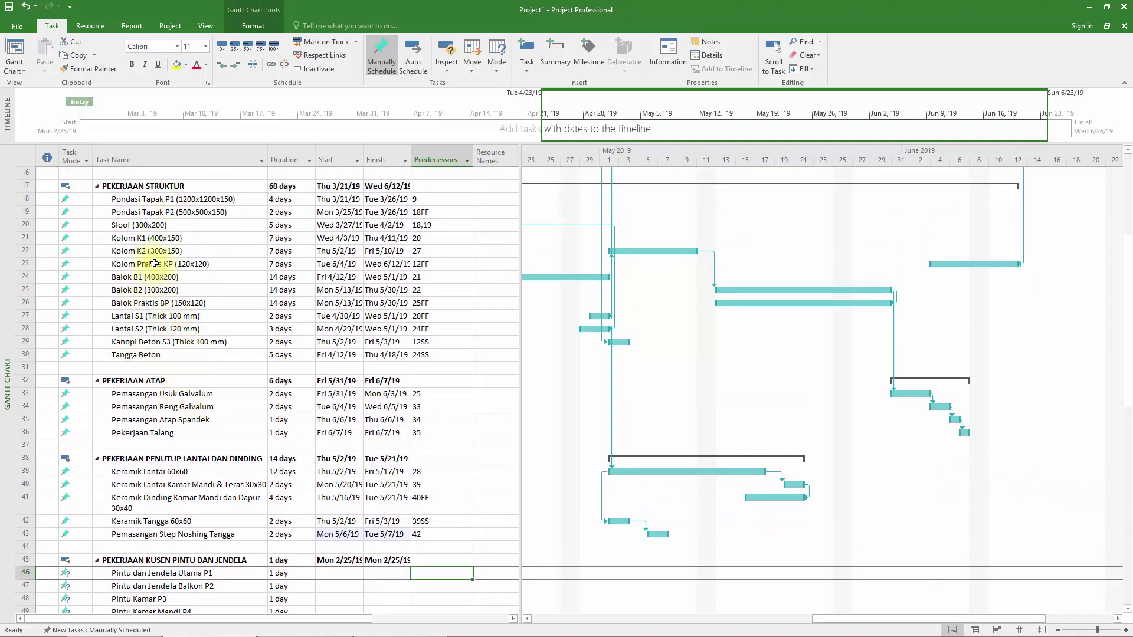
pyautogui.scroll(-2, 380, 539)
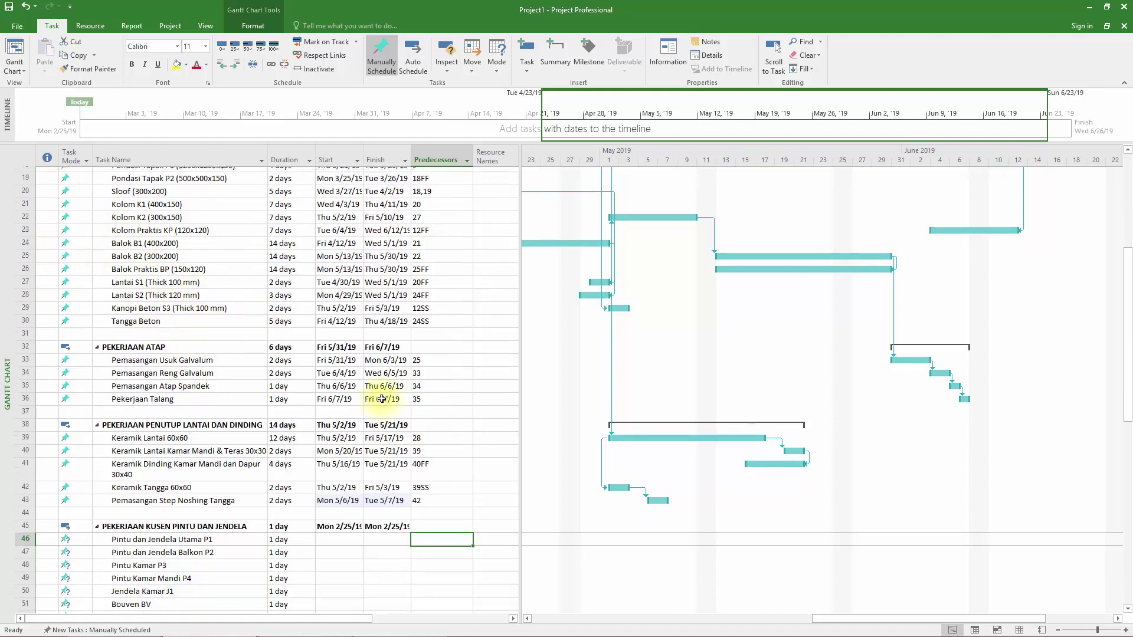
pyautogui.write('23ss')
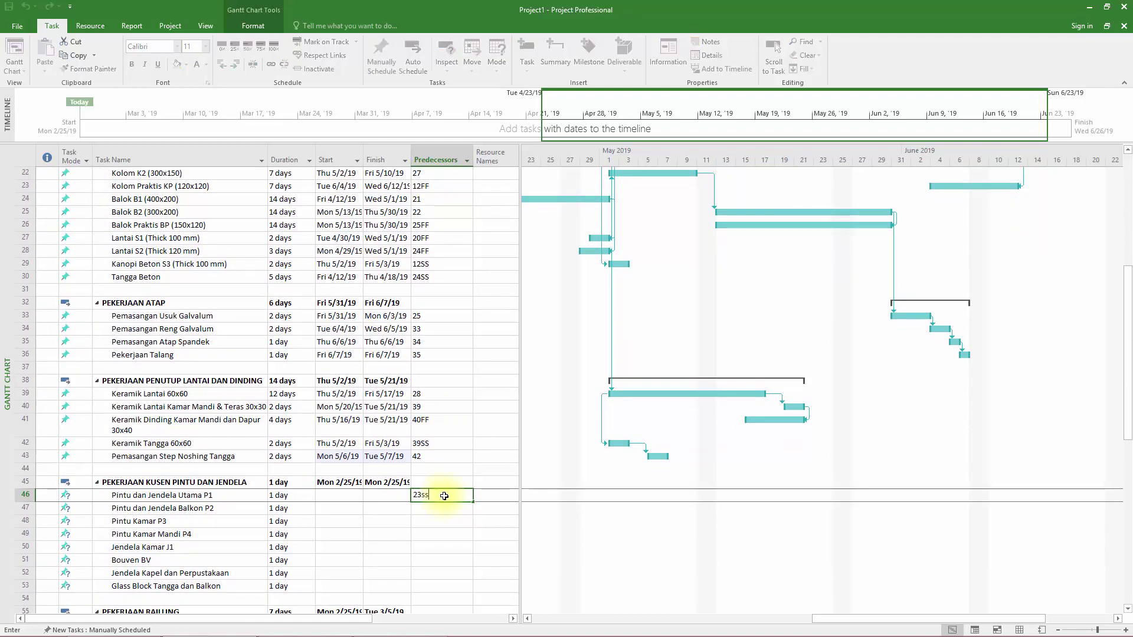
pyautogui.press('Return')
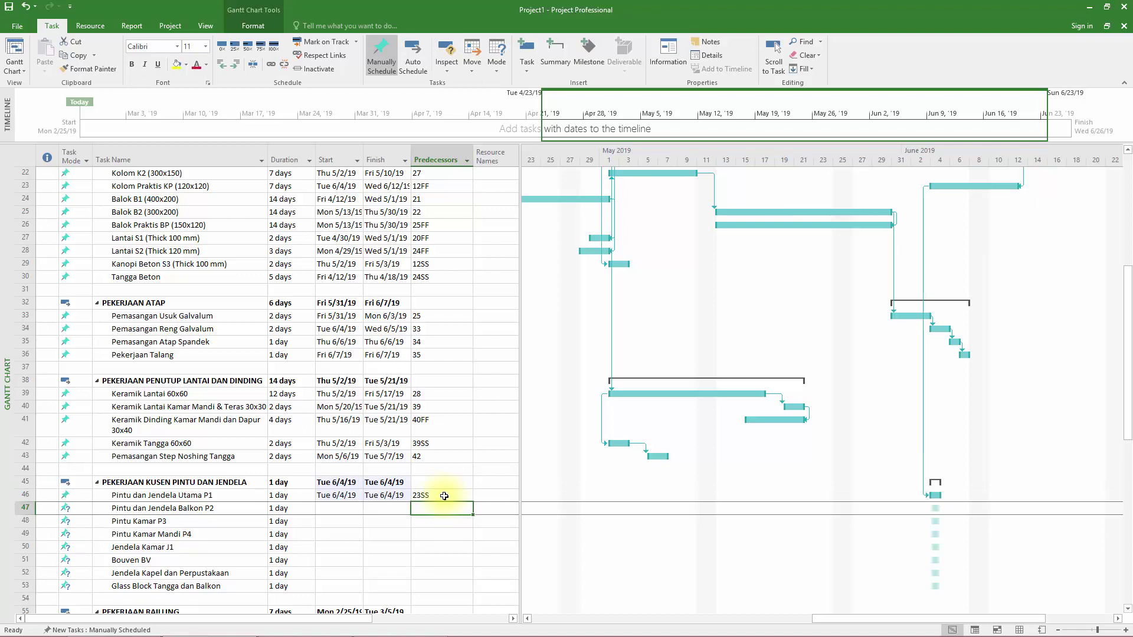
# Step: Link the bars of Pintu dan Jendela Utama P1, Pintu dan Jendela Balkon P2 and Pintu Kamar P3 finish-to-start in sequence
pyautogui.scroll(-2, 729, 435)
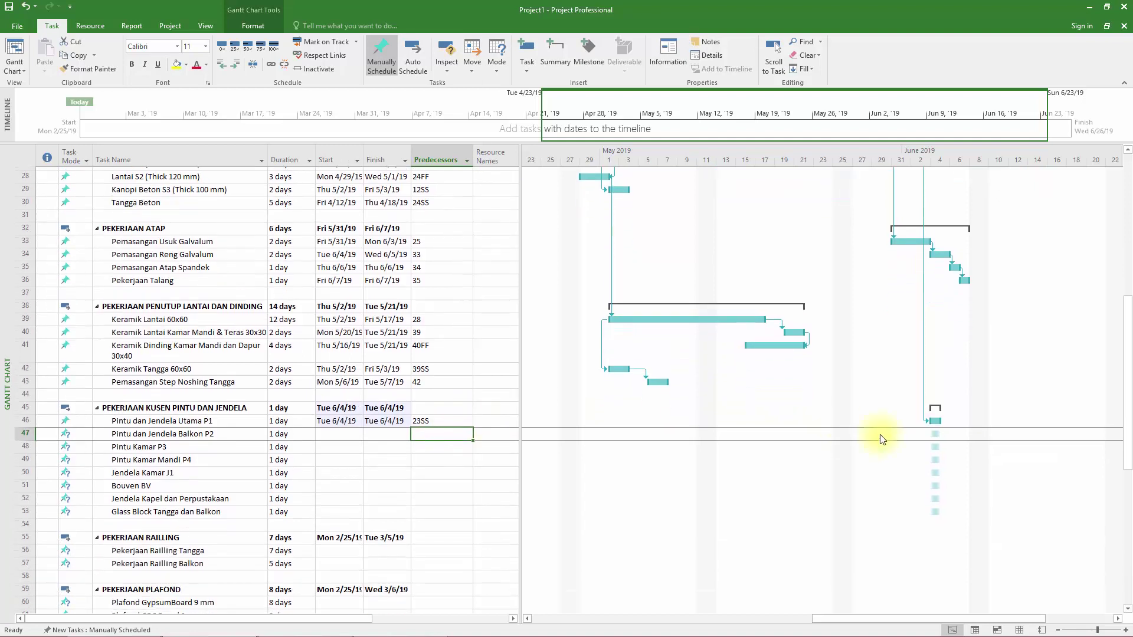
pyautogui.moveTo(935, 416); pyautogui.dragTo(937, 444)
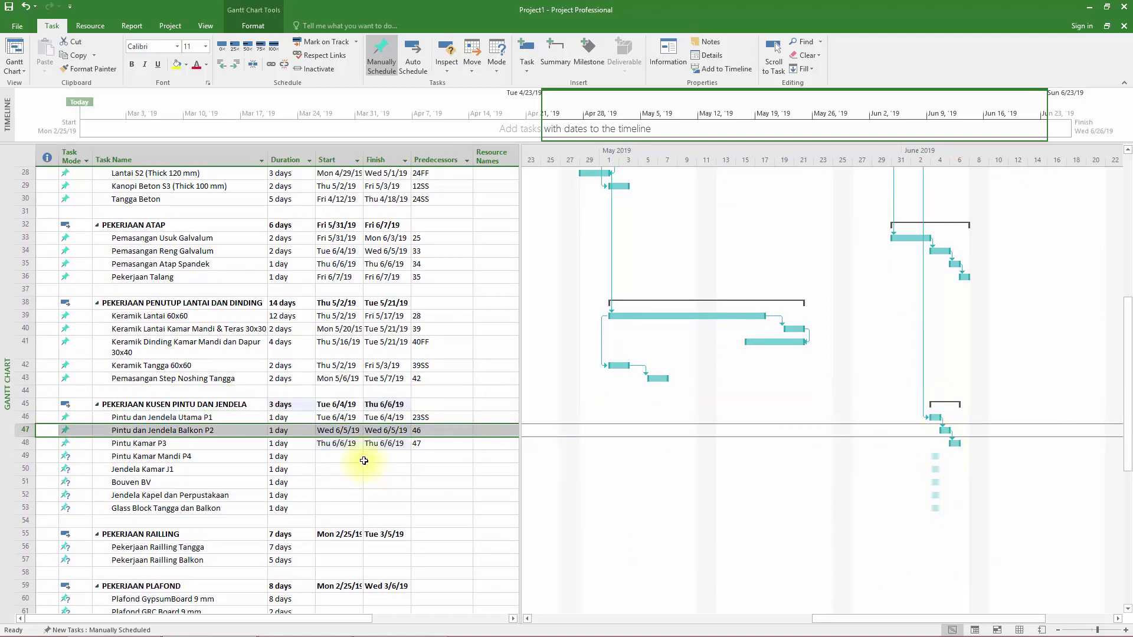
# Step: Set the predecessor of Pintu dan Jendela Balkon P2, Pintu Kamar P3 and Pintu Kamar Mandi P4 to 23SS
pyautogui.click(433, 430)
pyautogui.click(432, 429)
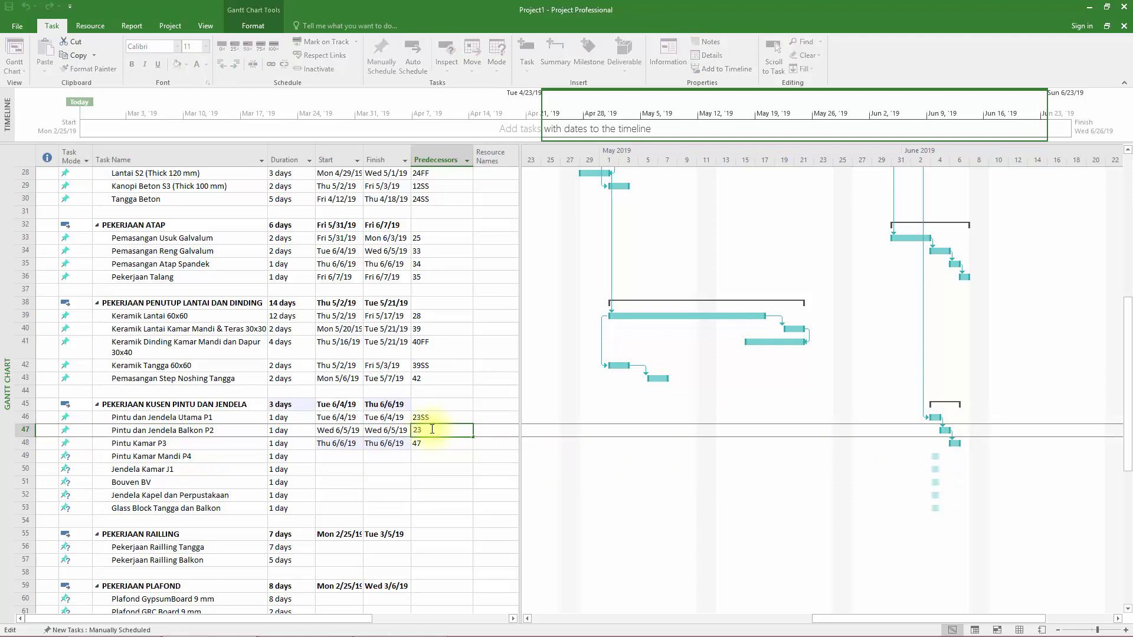
pyautogui.press('Return')
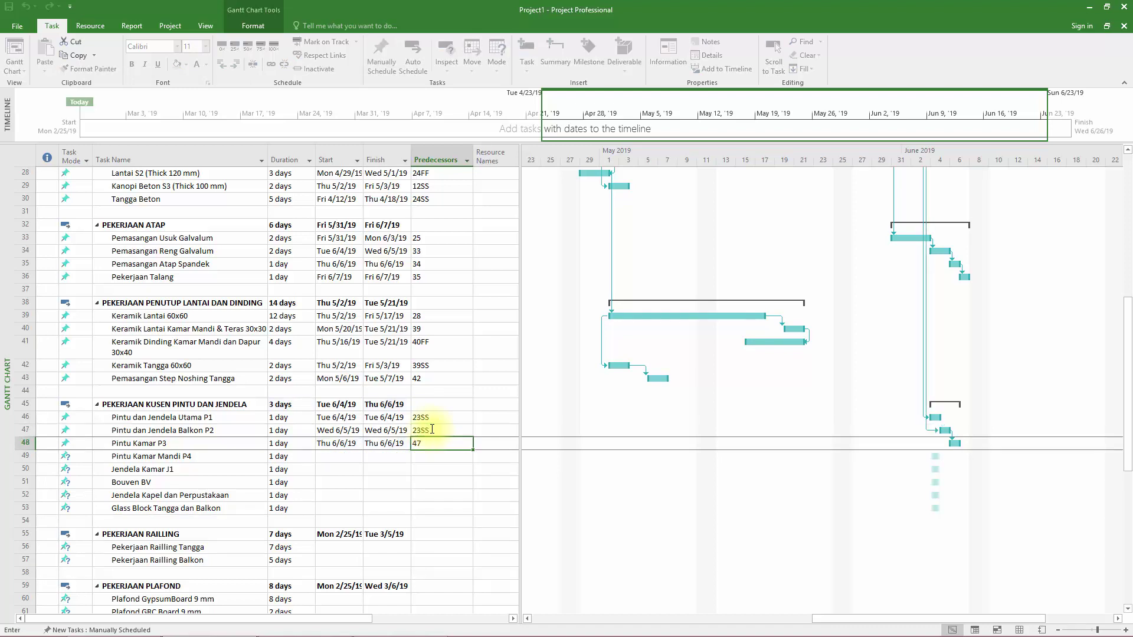
pyautogui.write('23SS')
pyautogui.press('Return')
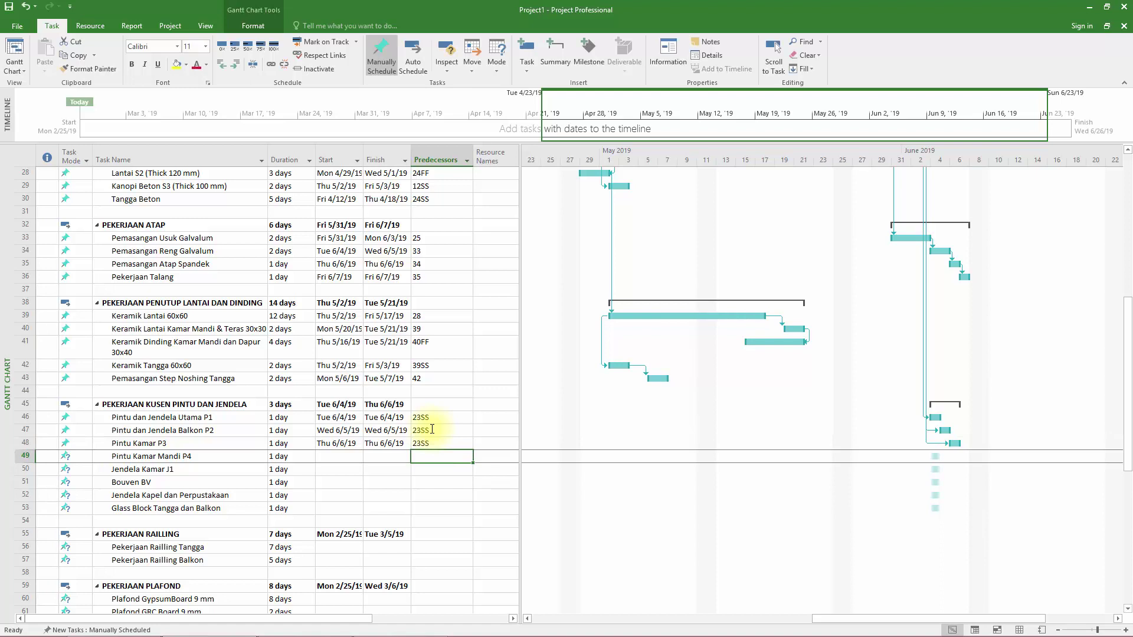
pyautogui.write('23SS')
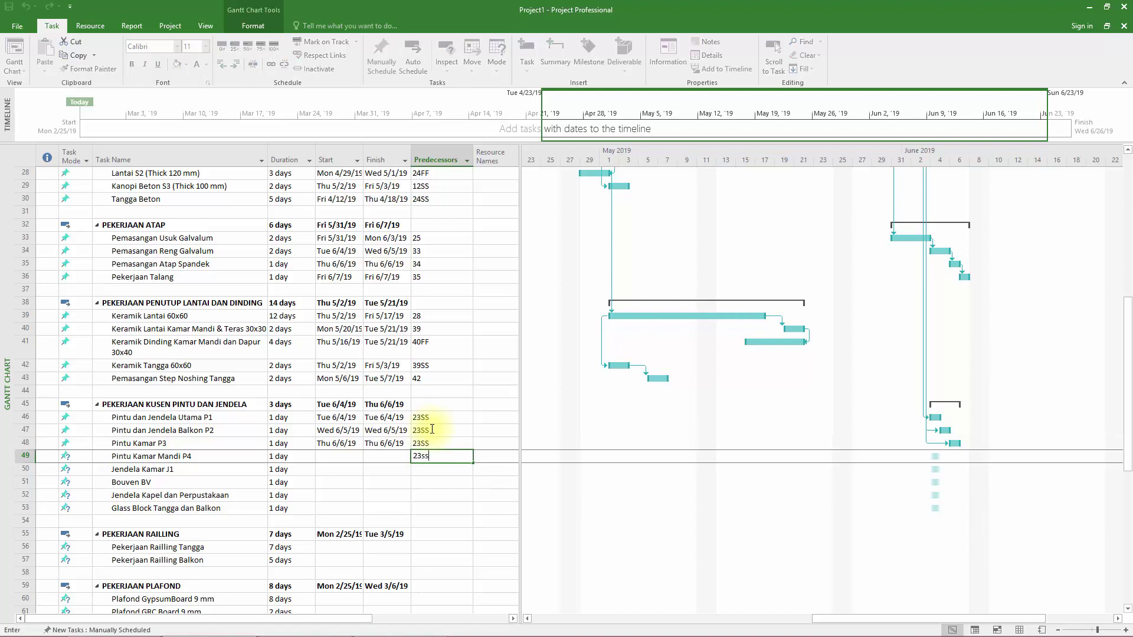
pyautogui.press('Return')
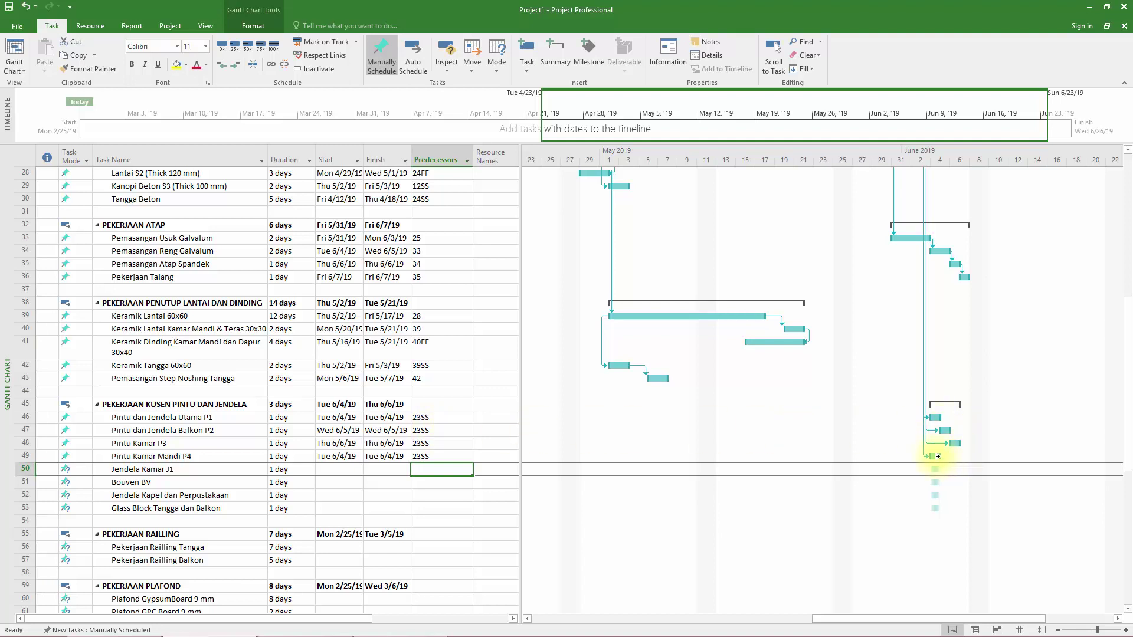
# Step: Link Pintu Kamar Mandi P4 finish-to-start to Jendela Kamar J1 and give Bouven BV, Jendela Kapel dan Perpustakaan and Glass Block Tangga dan Balkon predecessor 50SS
pyautogui.moveTo(936, 456); pyautogui.dragTo(934, 472)
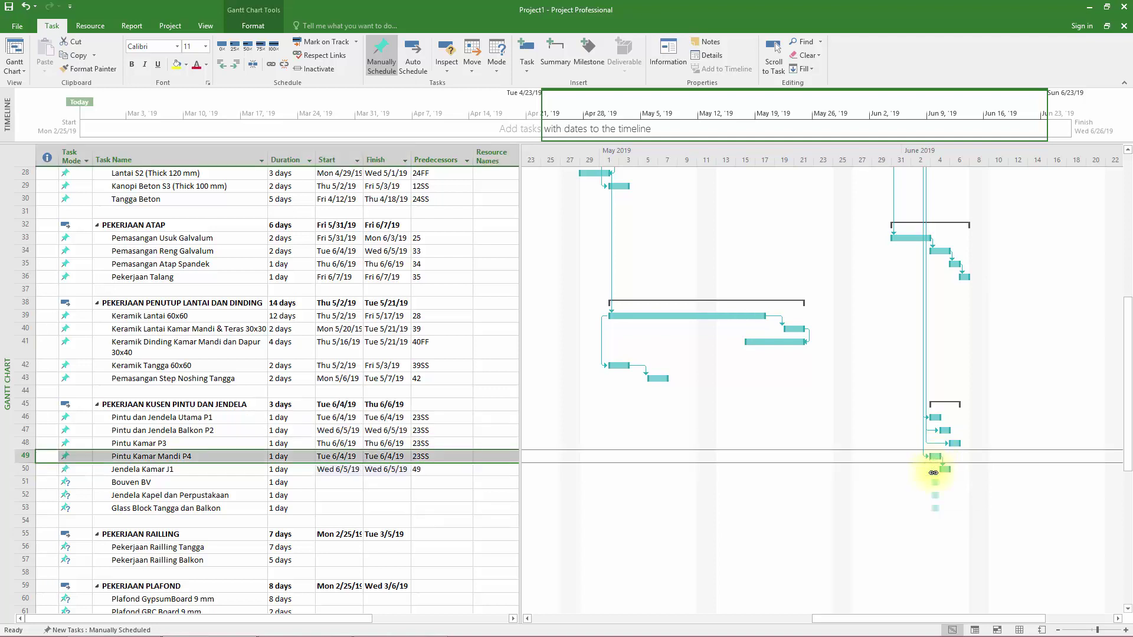
pyautogui.click(435, 478)
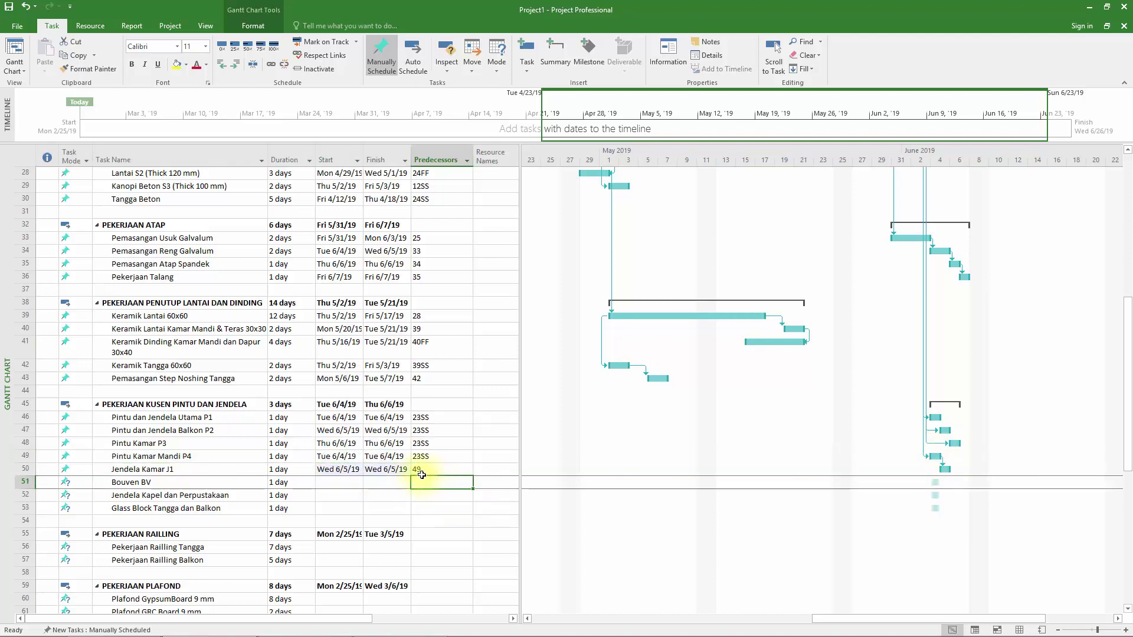
pyautogui.write('50ss')
pyautogui.press('Return')
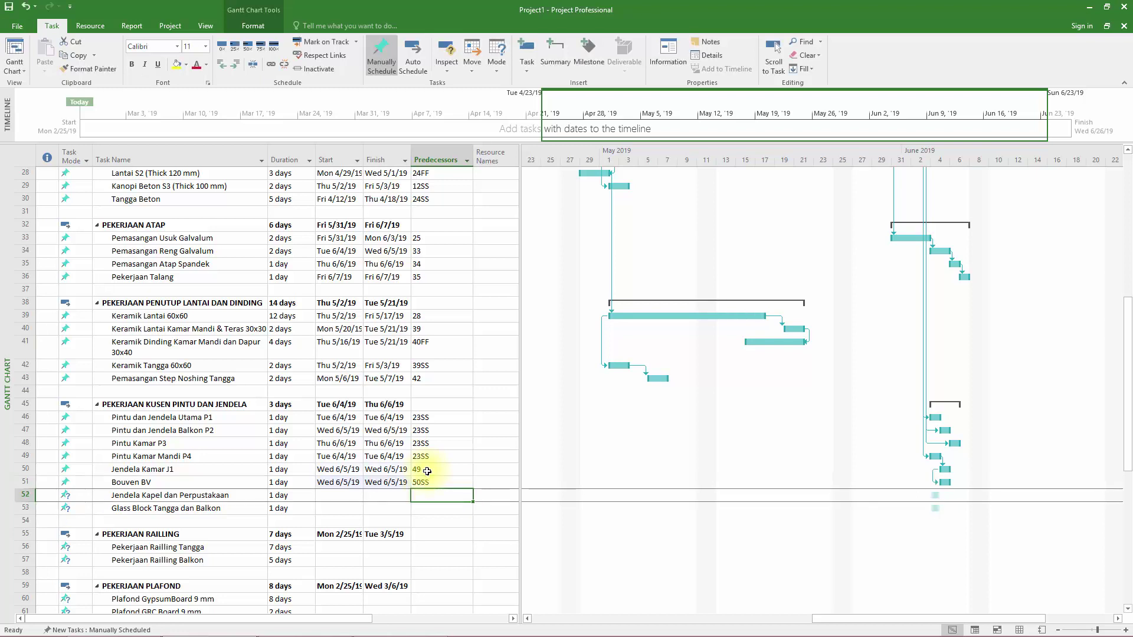
pyautogui.write('50')
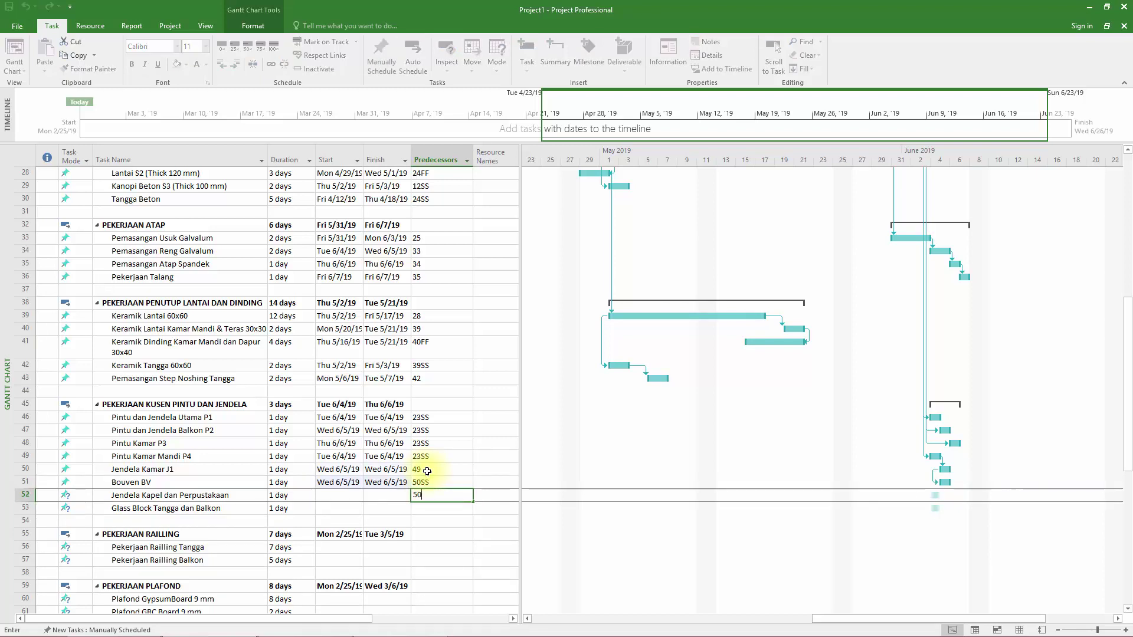
pyautogui.write('ss')
pyautogui.press('Return')
pyautogui.write('50')
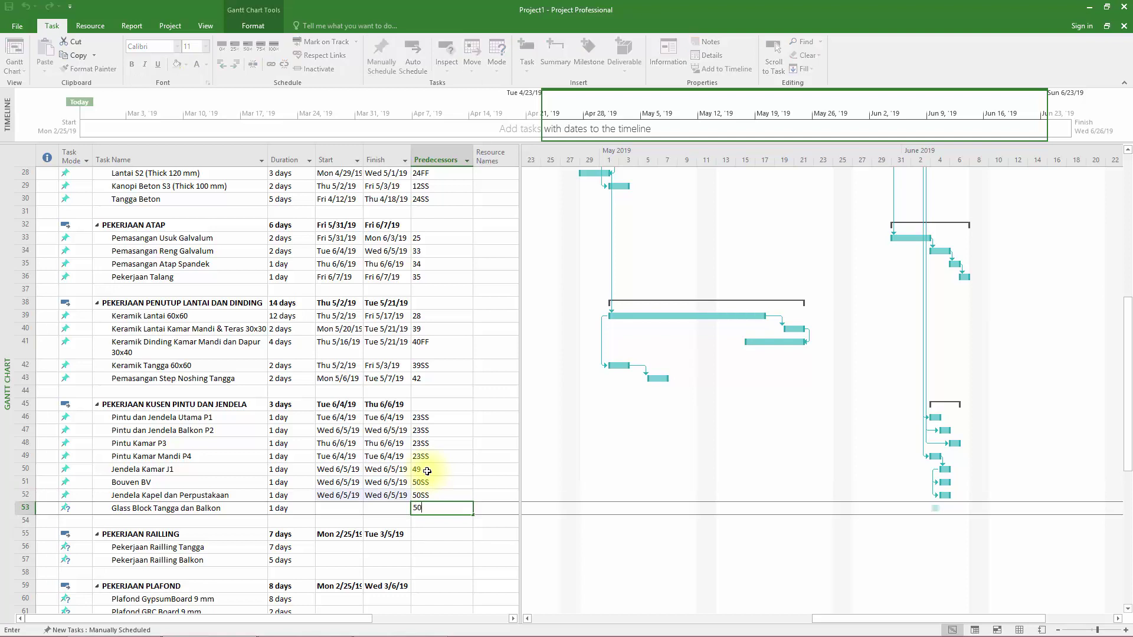
pyautogui.press('Return')
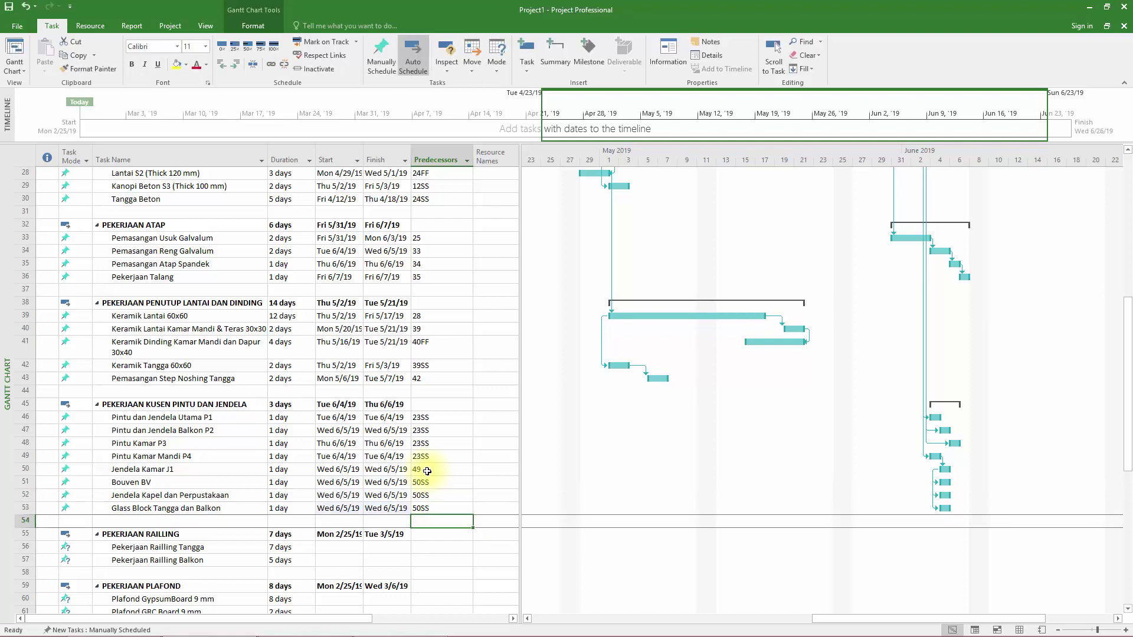
# Step: Link Jendela Kapel dan Perpustakaan finish-to-start to Glass Block Tangga dan Balkon and remove the latter's predecessor 50 by setting its type to None
pyautogui.click(446, 508)
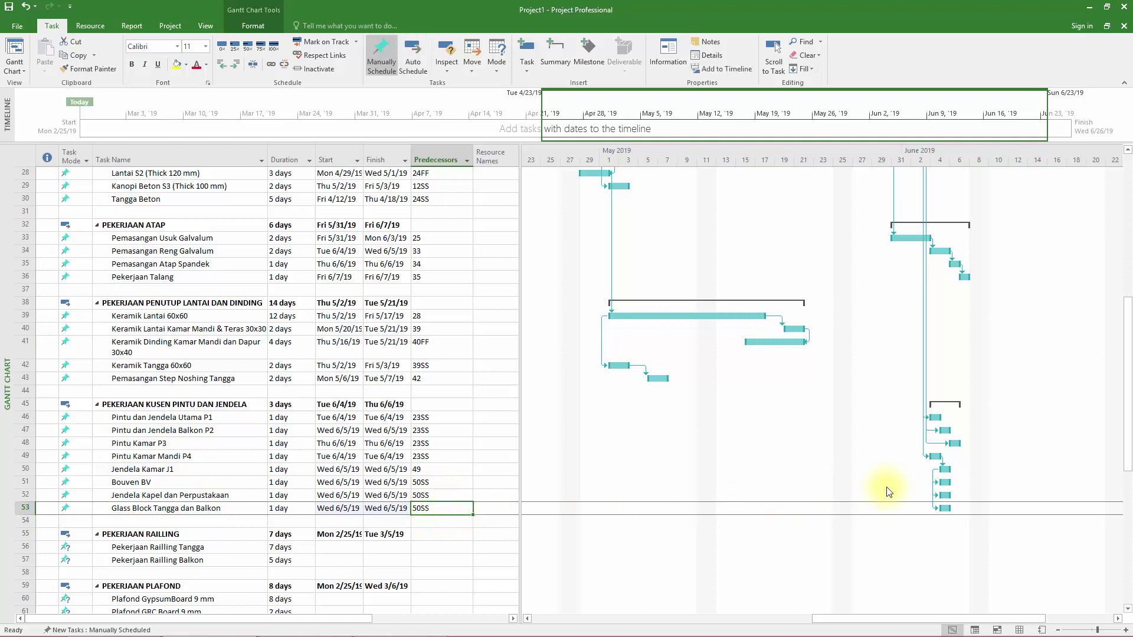
pyautogui.moveTo(946, 494); pyautogui.dragTo(953, 509)
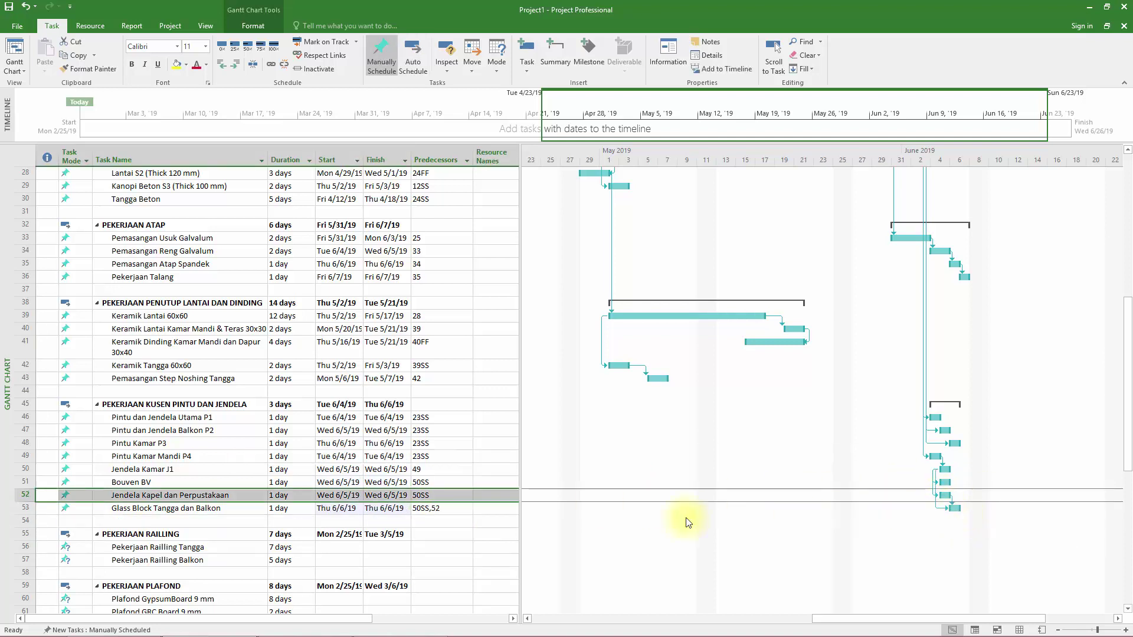
pyautogui.doubleClick(428, 509)
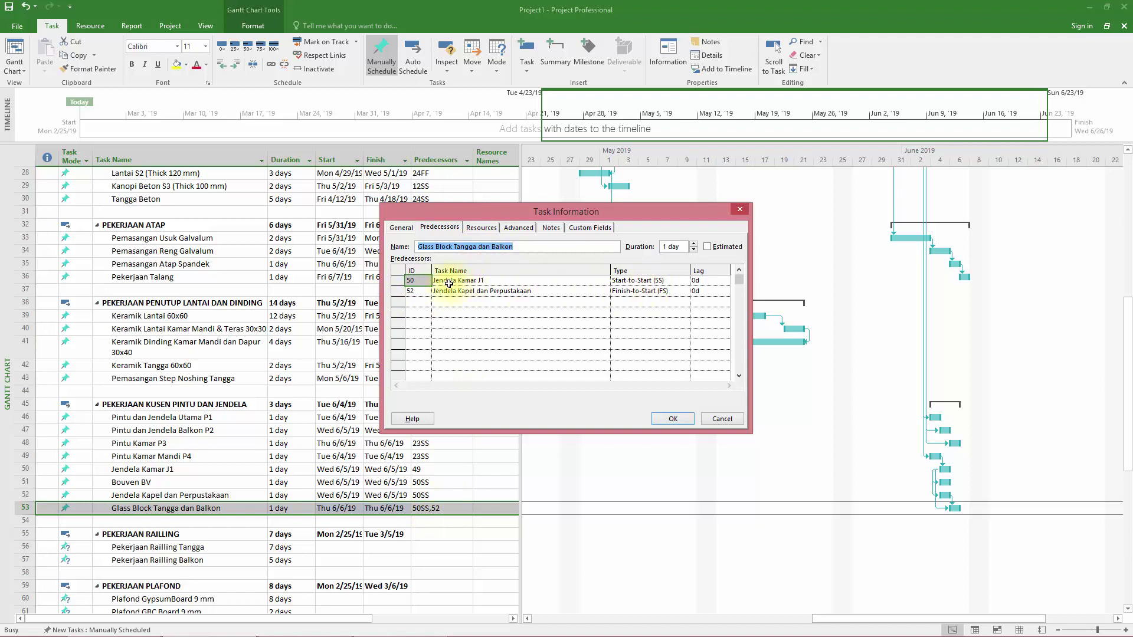
pyautogui.click(396, 279)
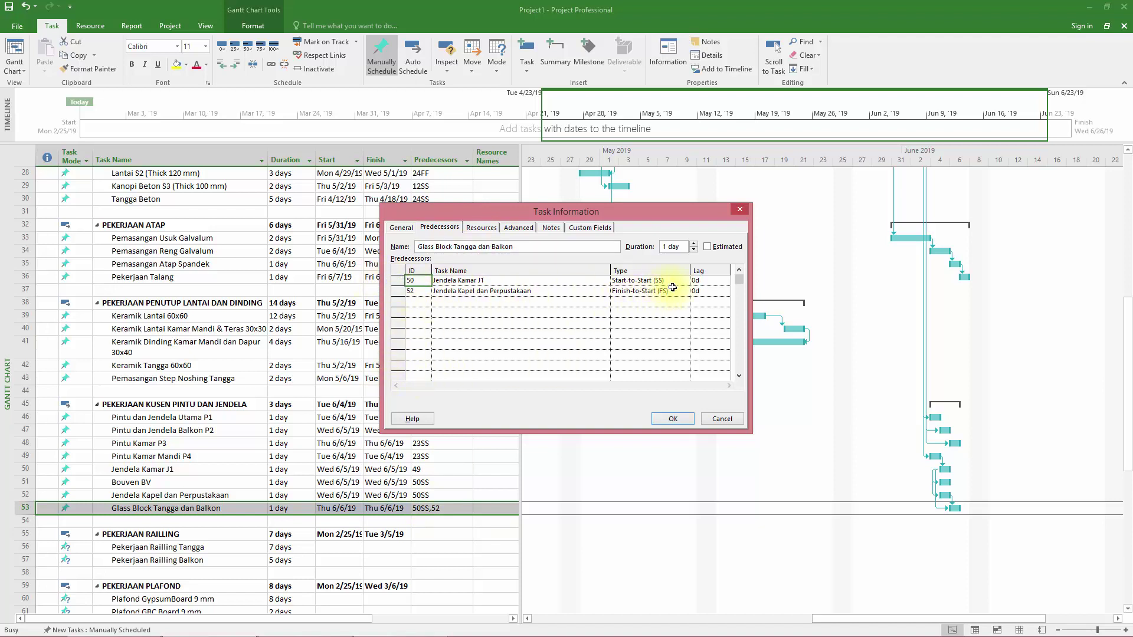
pyautogui.click(650, 281)
pyautogui.click(649, 281)
pyautogui.click(684, 280)
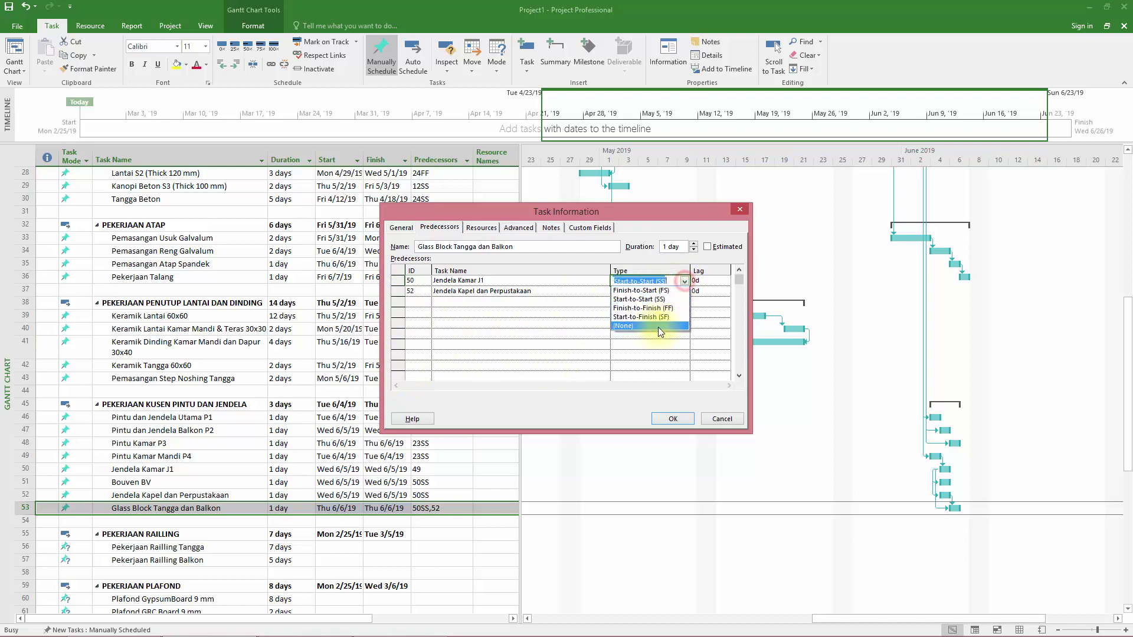
pyautogui.click(659, 326)
pyautogui.click(676, 419)
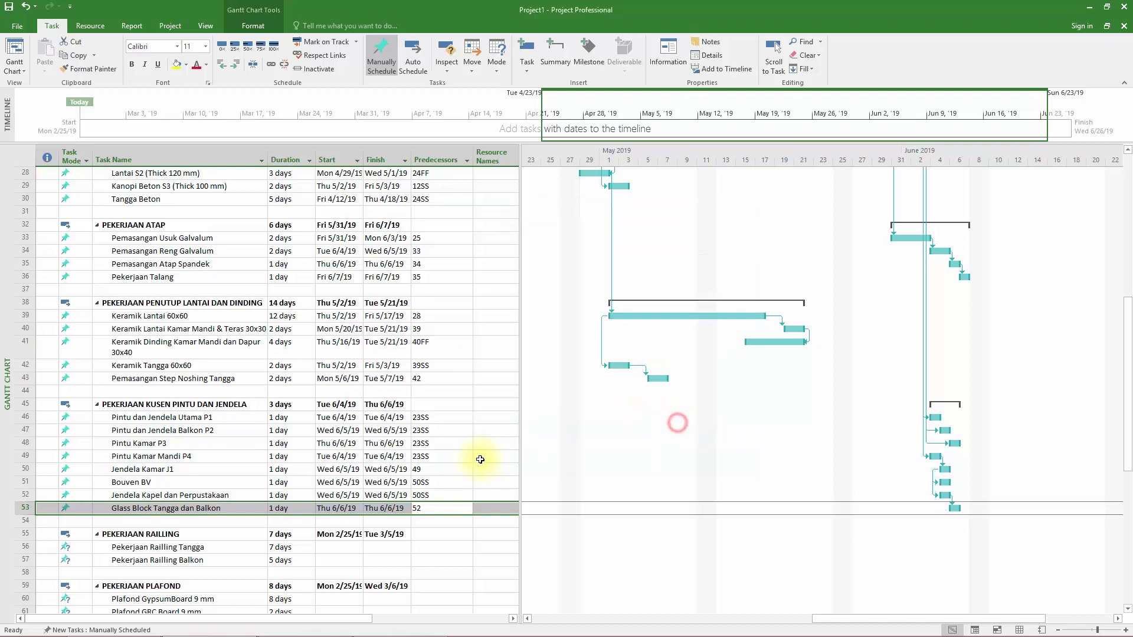
pyautogui.click(450, 495)
pyautogui.scroll(-2, 443, 470)
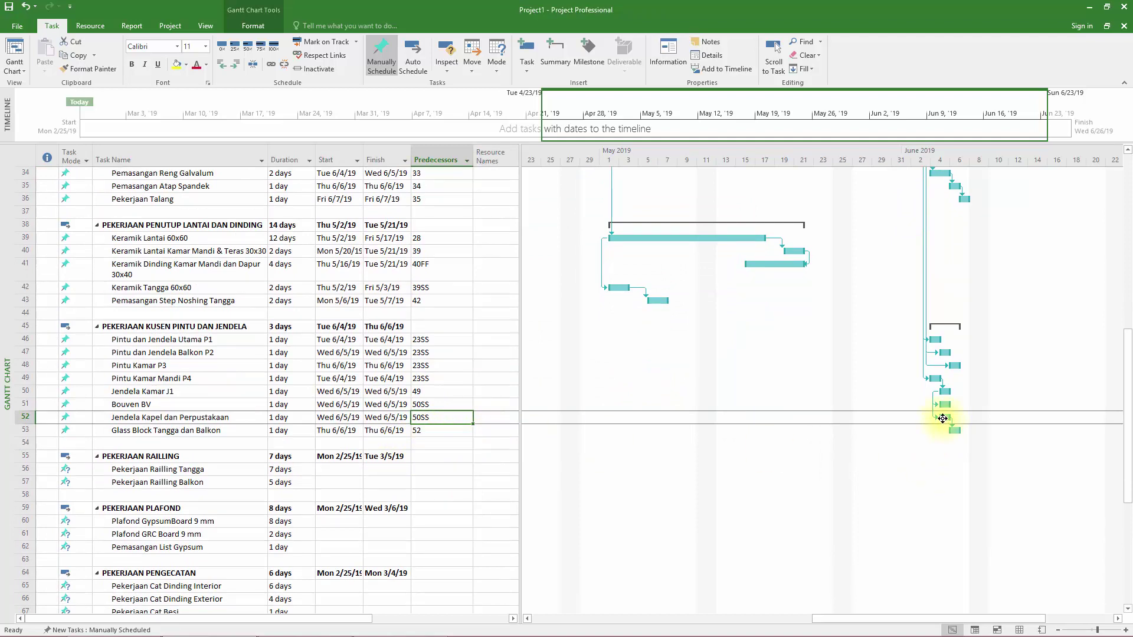
pyautogui.moveTo(943, 419)
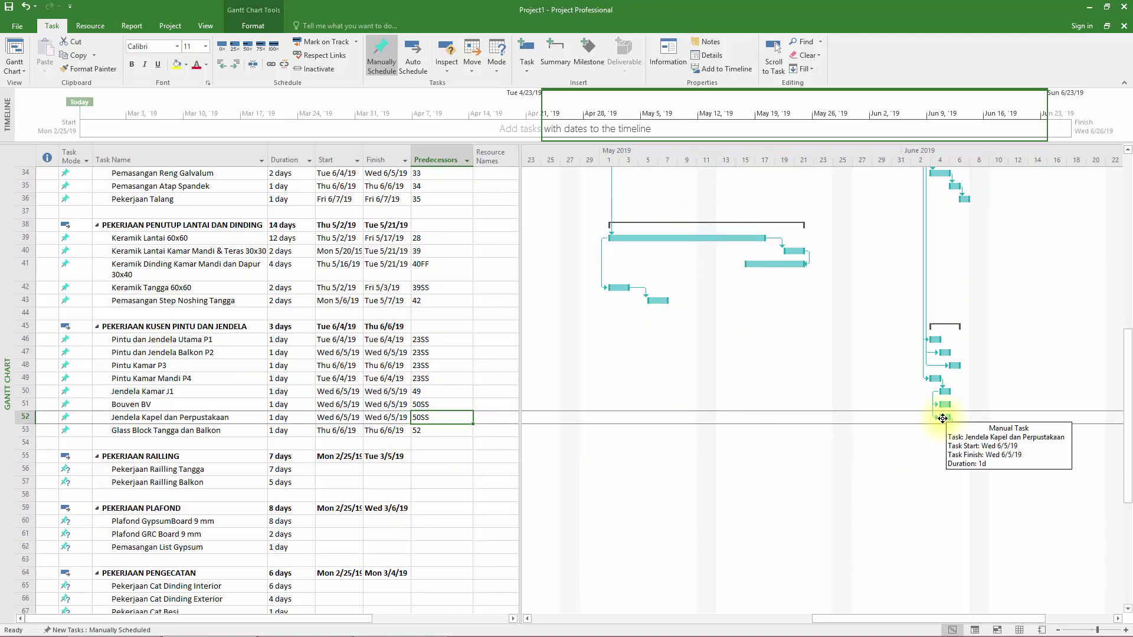
# Step: Set the predecessor of Pekerjaan Railling Tangga to 38, the PEKERJAAN PENUTUP LANTAI DAN DINDING summary task
pyautogui.scroll(-2, 814, 425)
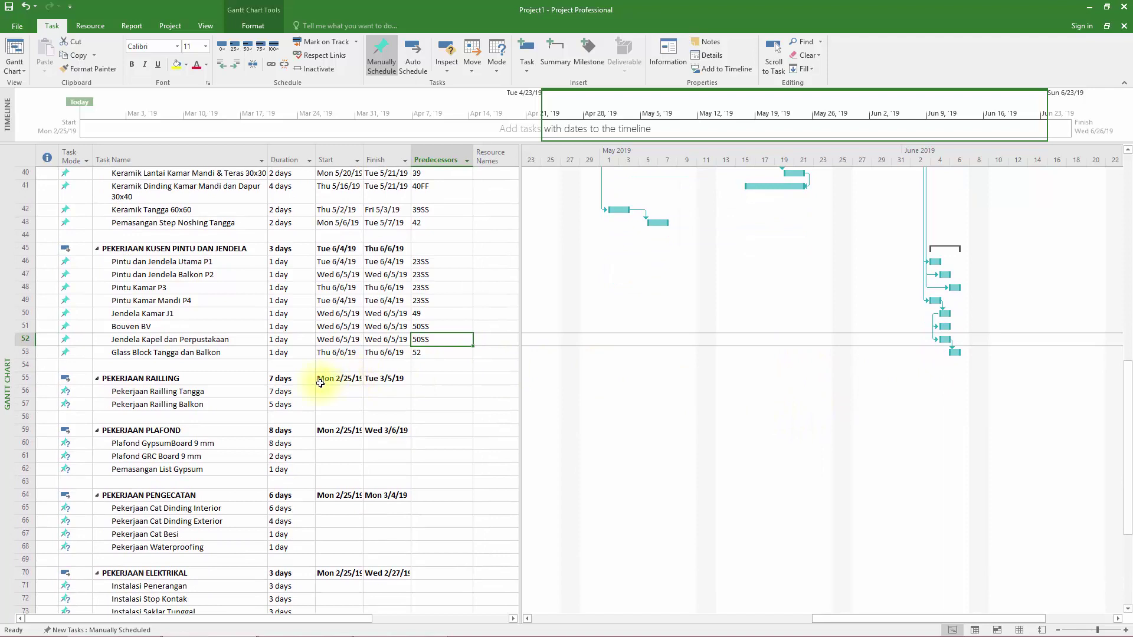
pyautogui.click(426, 391)
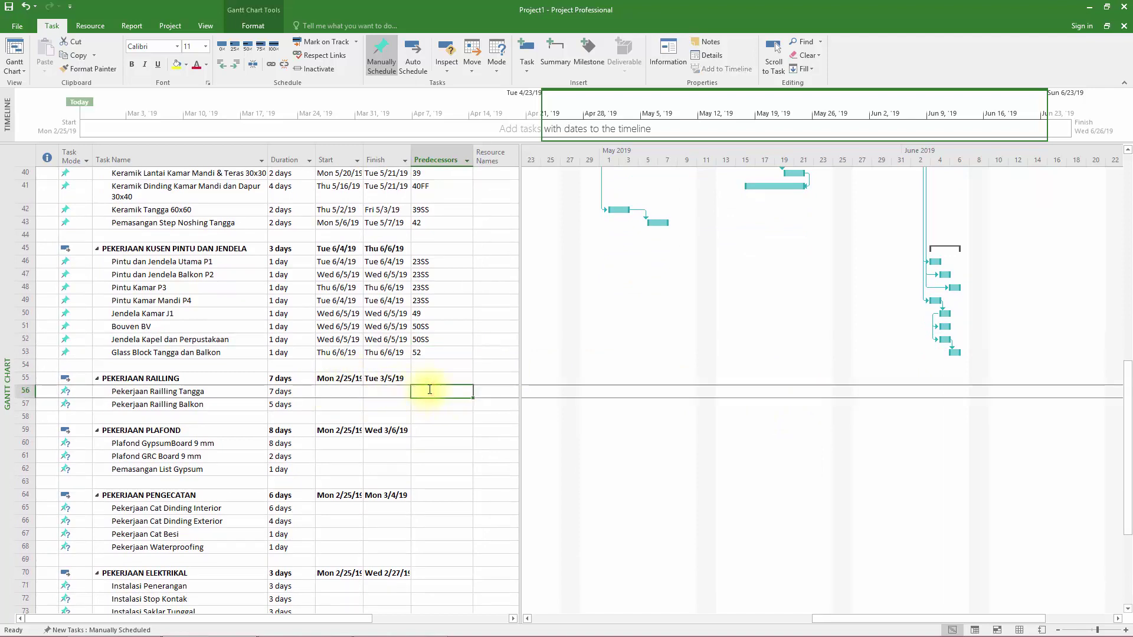
pyautogui.scroll(2, 429, 389)
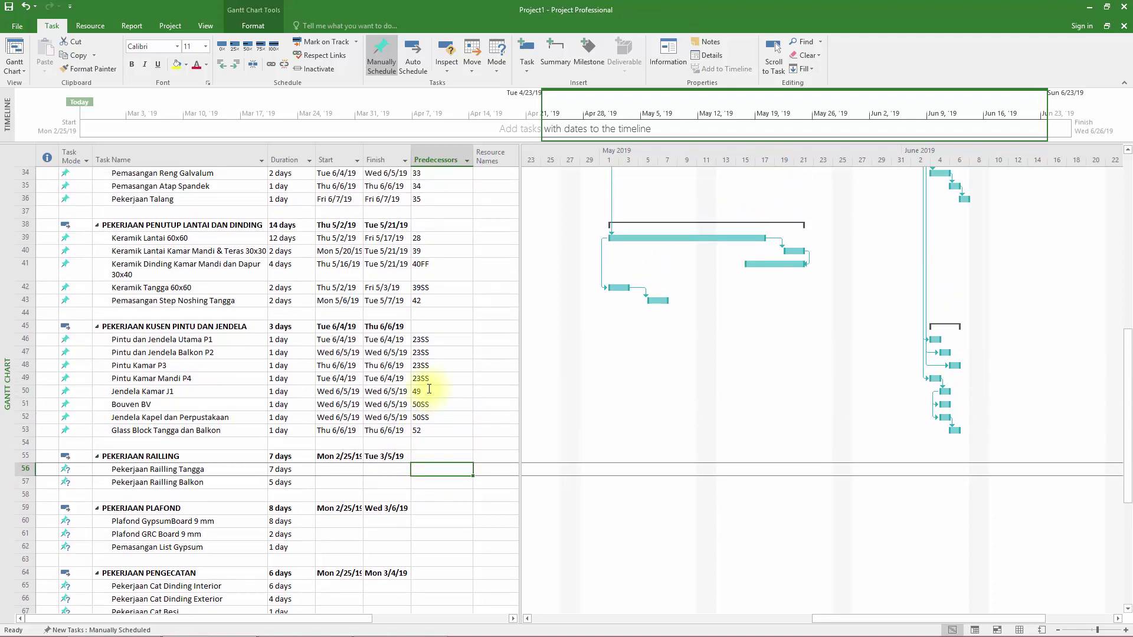
pyautogui.scroll(1, 429, 389)
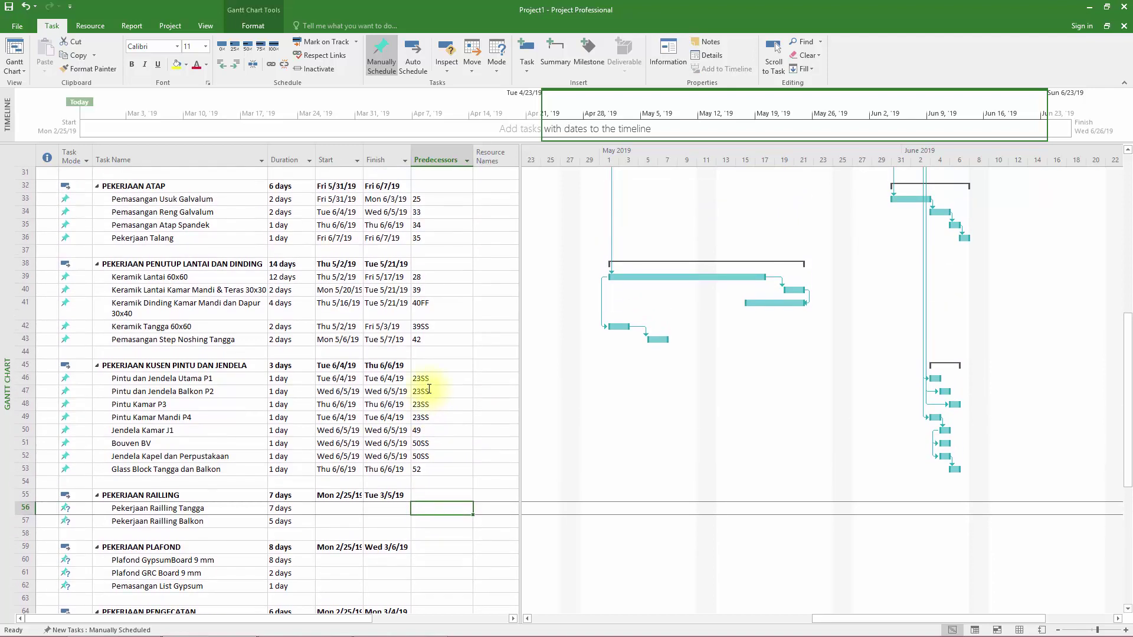
pyautogui.scroll(-2, 428, 389)
pyautogui.scroll(3, 428, 389)
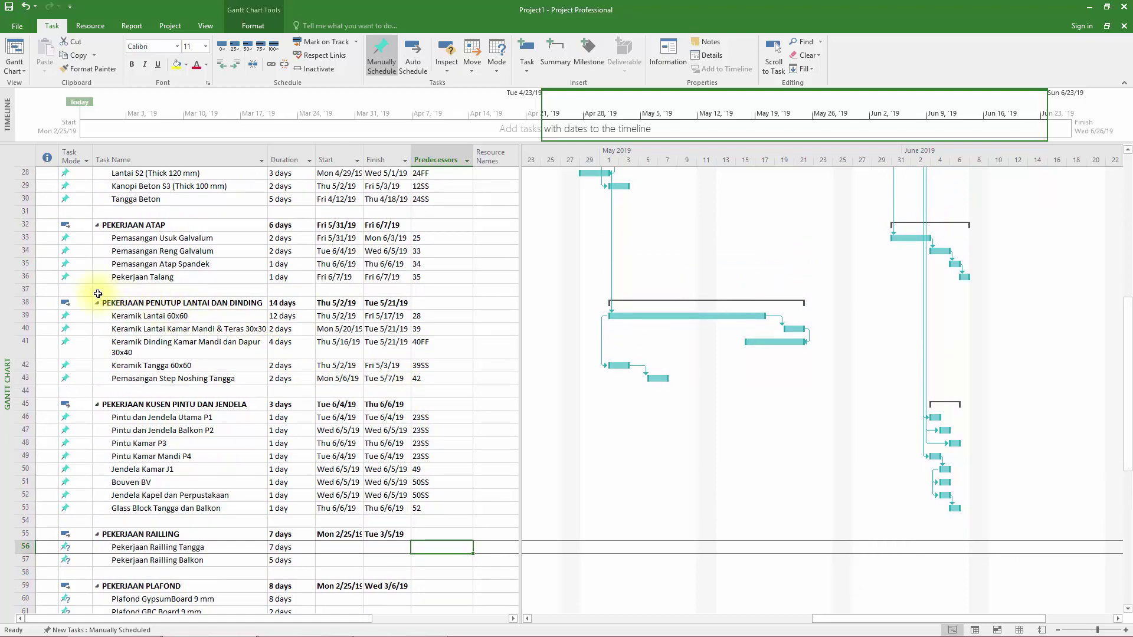
pyautogui.scroll(-4, 27, 301)
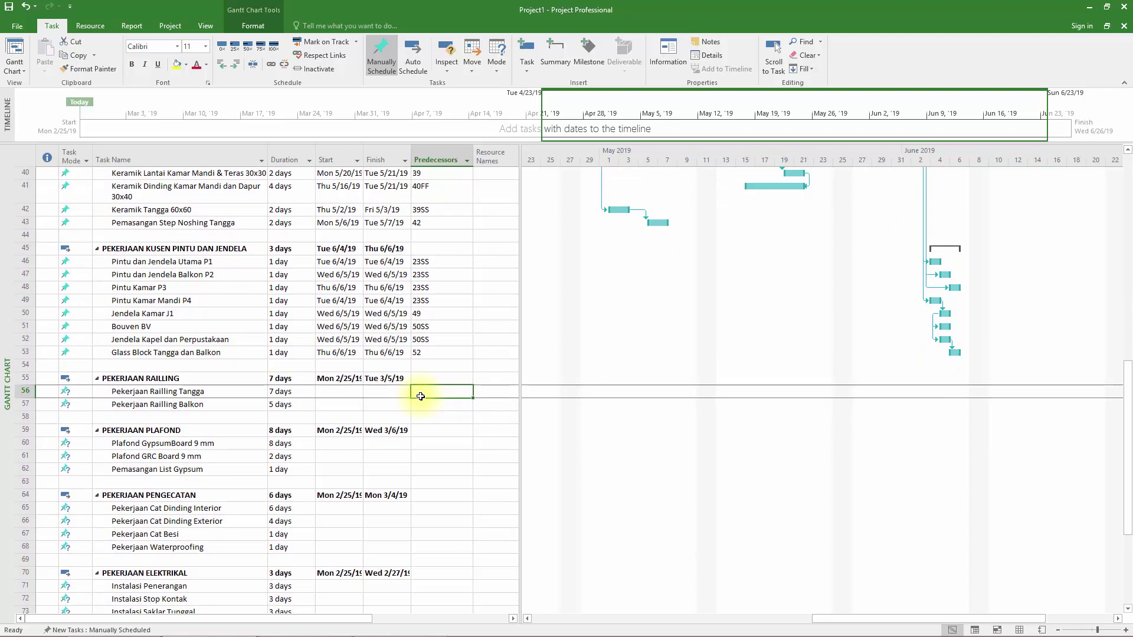
pyautogui.write('38')
pyautogui.press('Return')
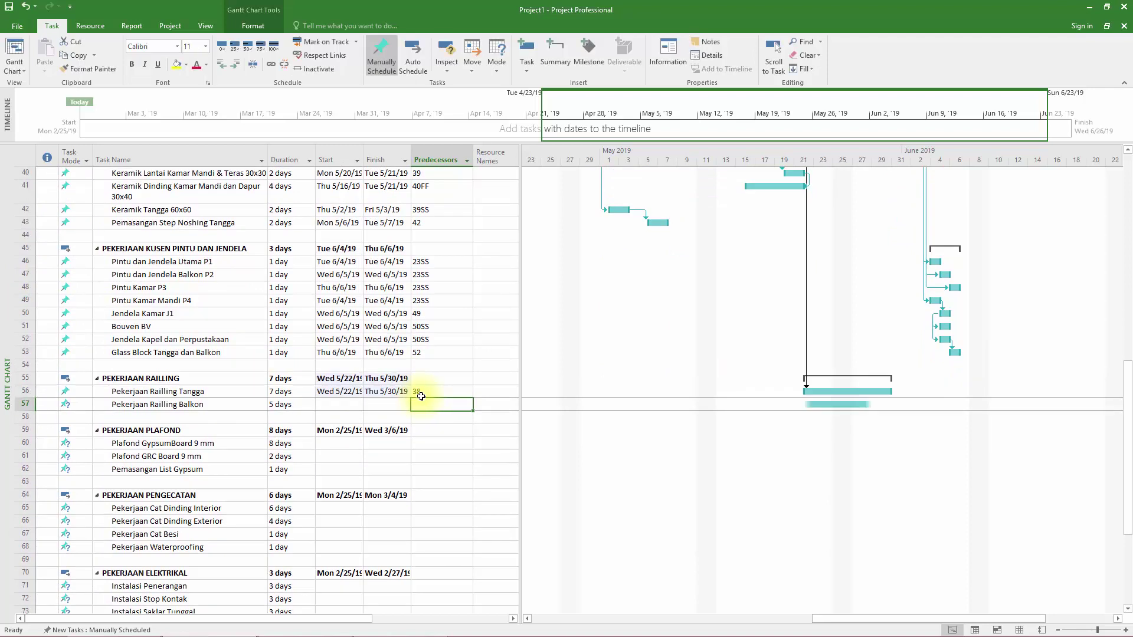
# Step: Link the bar of Pekerjaan Railling Tangga finish-to-start to Pekerjaan Railling Balkon
pyautogui.scroll(4, 423, 386)
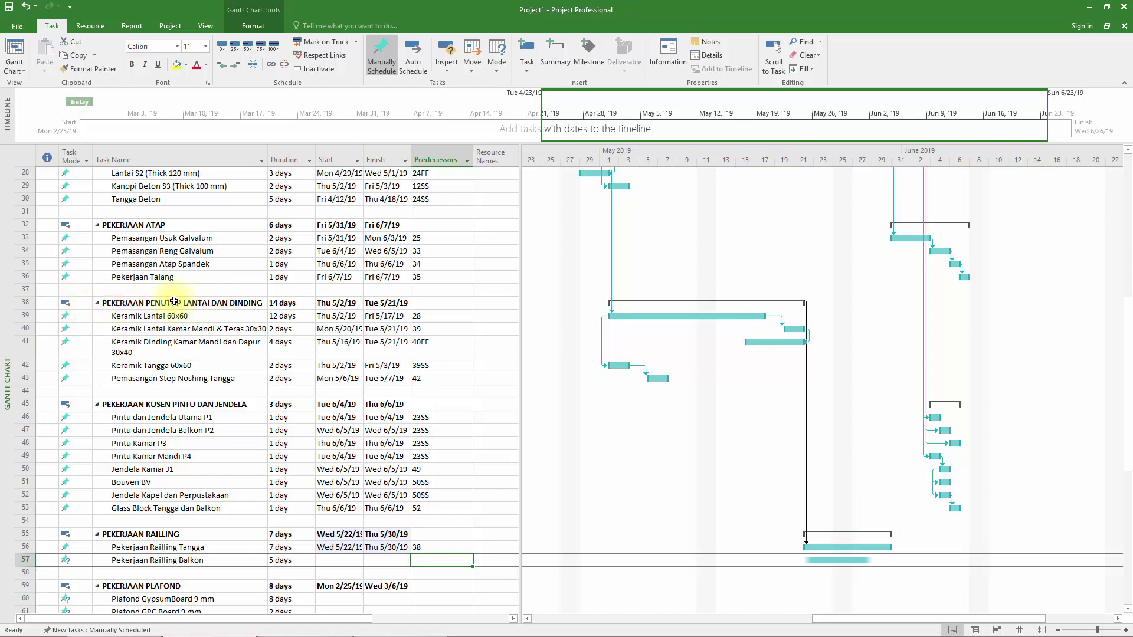
pyautogui.scroll(-3, 324, 317)
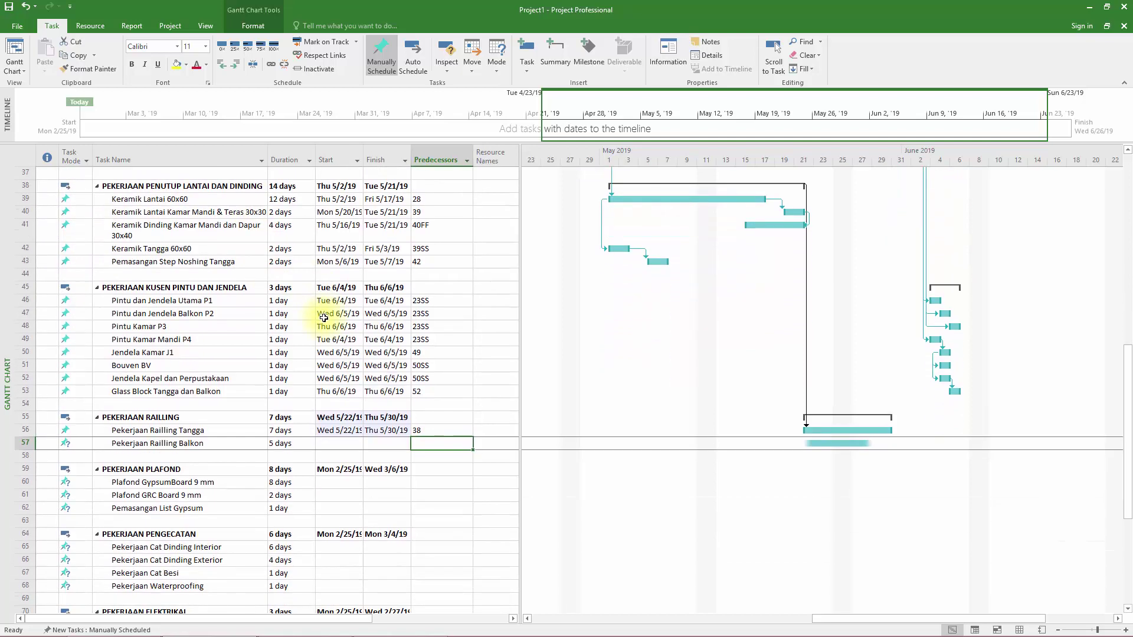
pyautogui.scroll(-2, 324, 318)
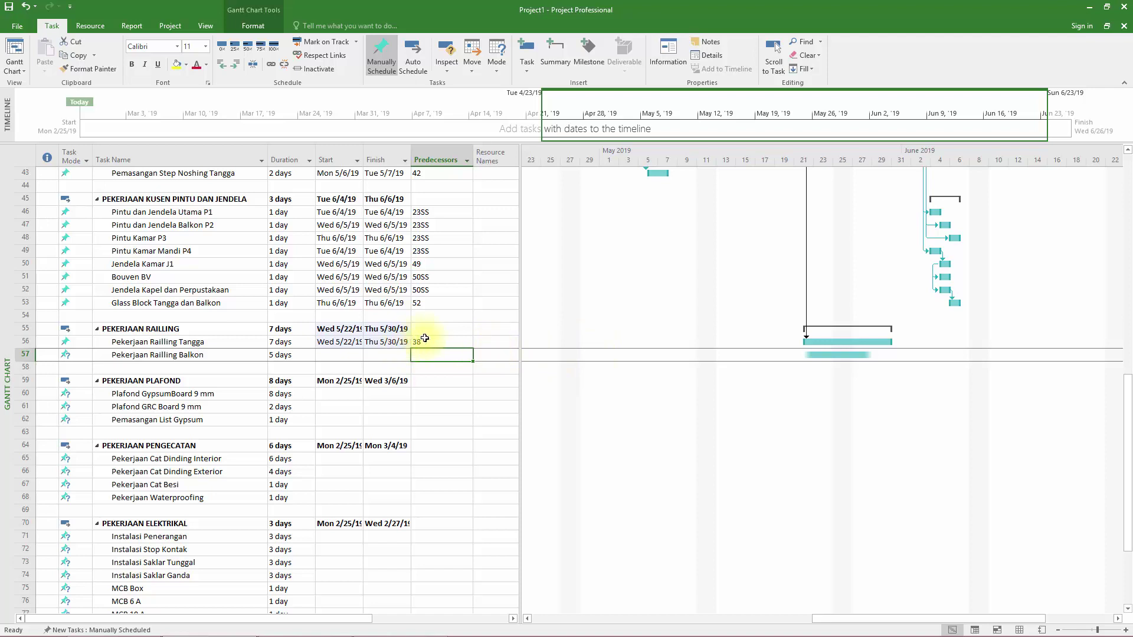
pyautogui.moveTo(855, 341); pyautogui.dragTo(844, 355)
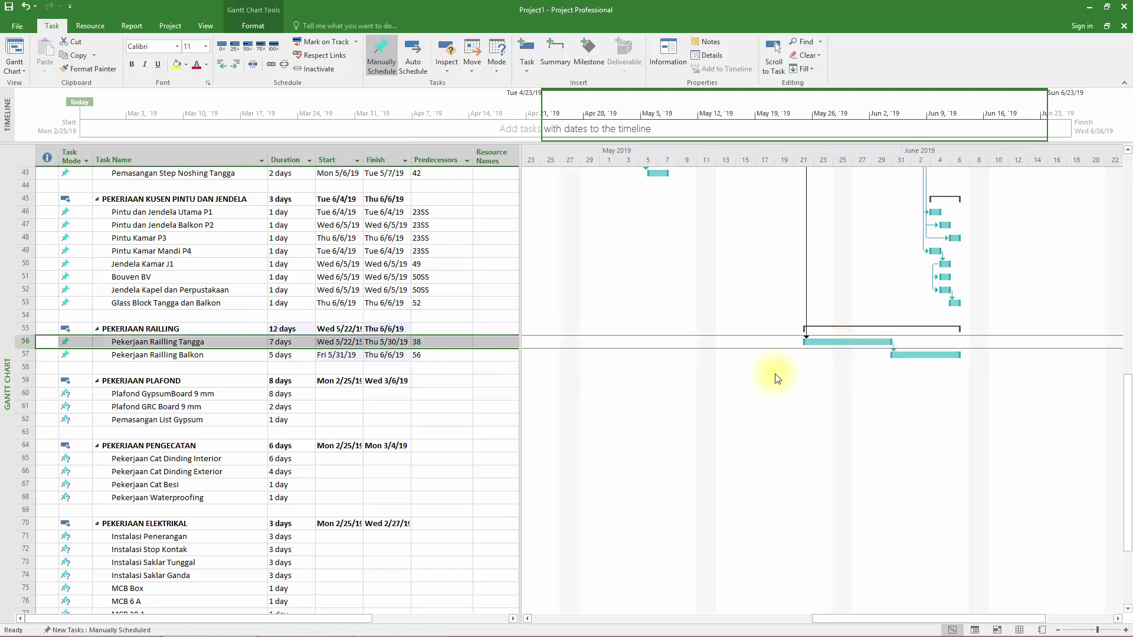
# Step: Examine the scheduled tiling, door/window and railing groups against the unscheduled ceiling, painting and electrical groups to decide what to link
pyautogui.scroll(-2, 658, 374)
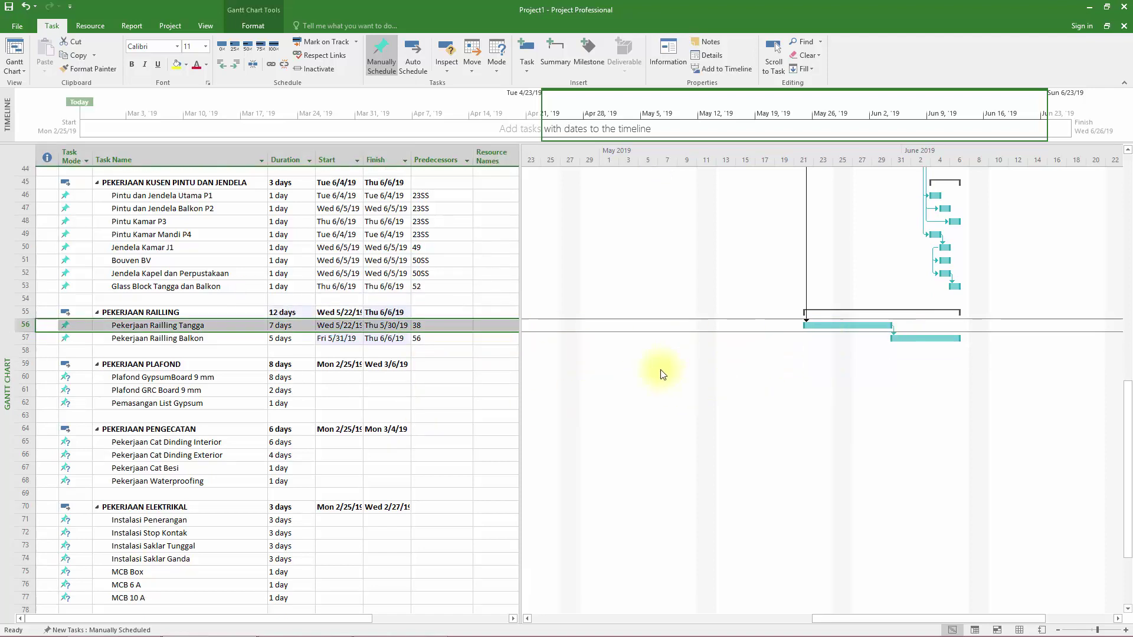
pyautogui.scroll(2, 380, 342)
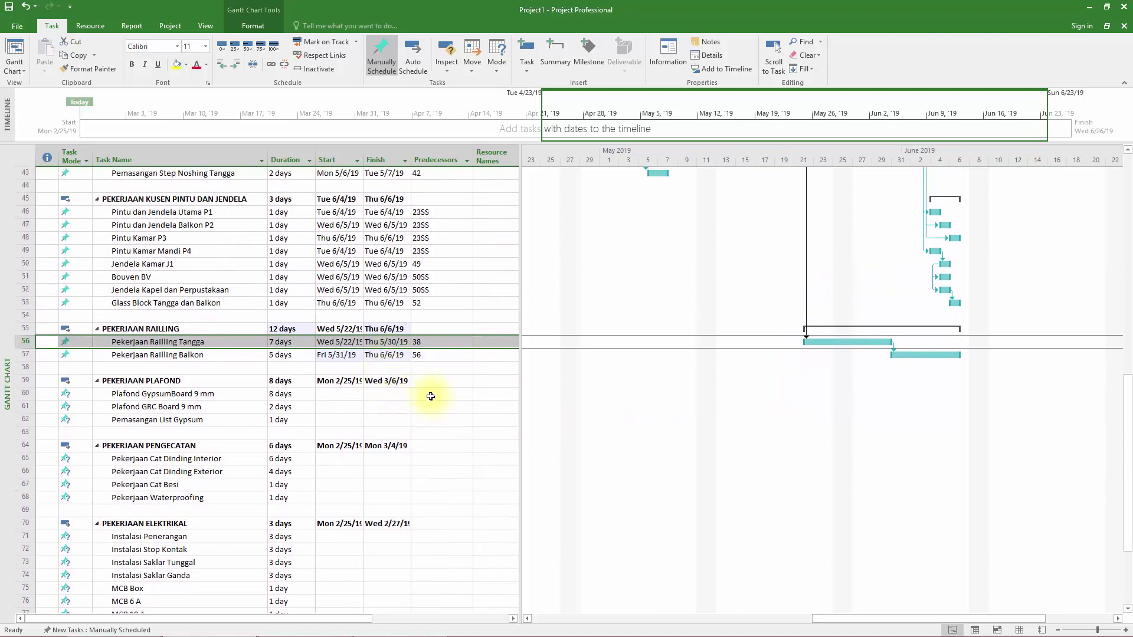
pyautogui.scroll(-3, 431, 397)
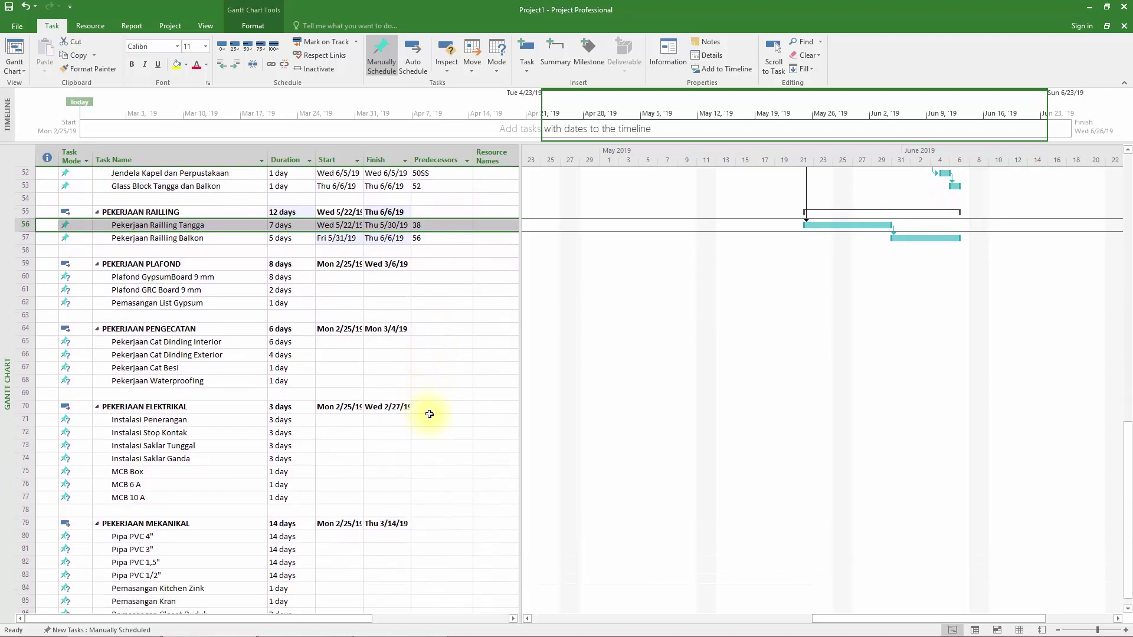
pyautogui.click(430, 415)
pyautogui.scroll(2, 434, 410)
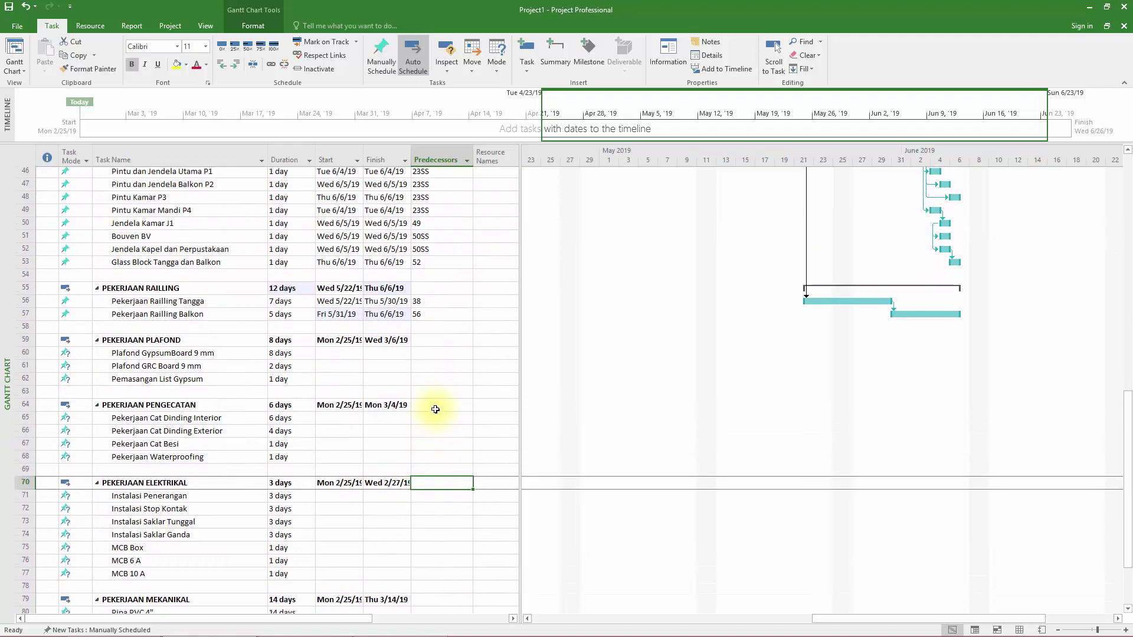
pyautogui.scroll(1, 435, 409)
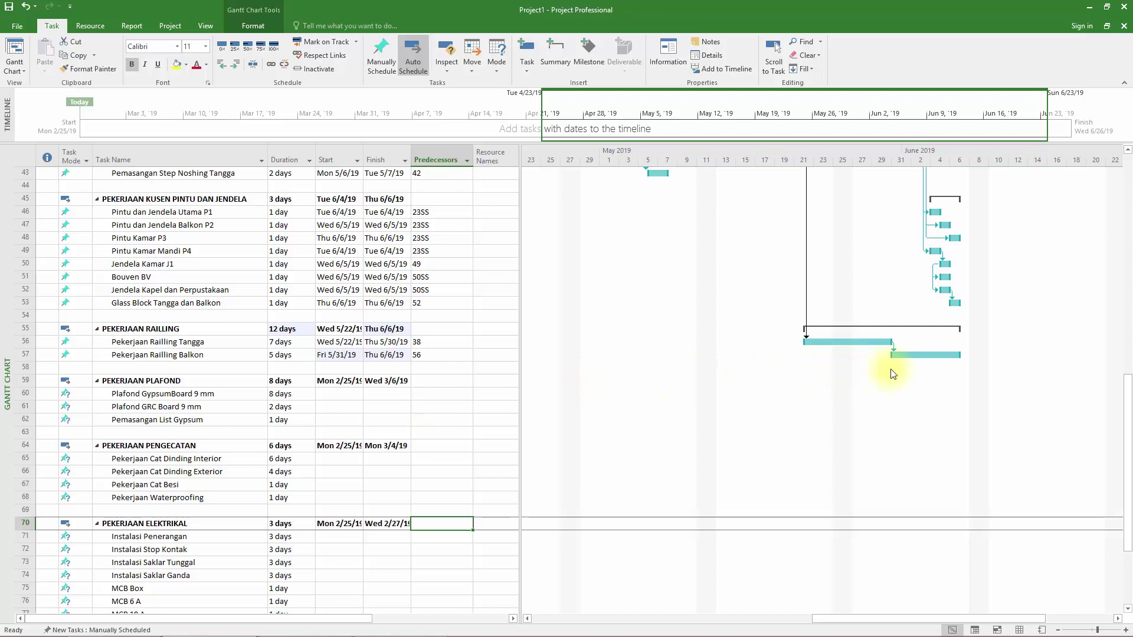
pyautogui.scroll(2, 649, 366)
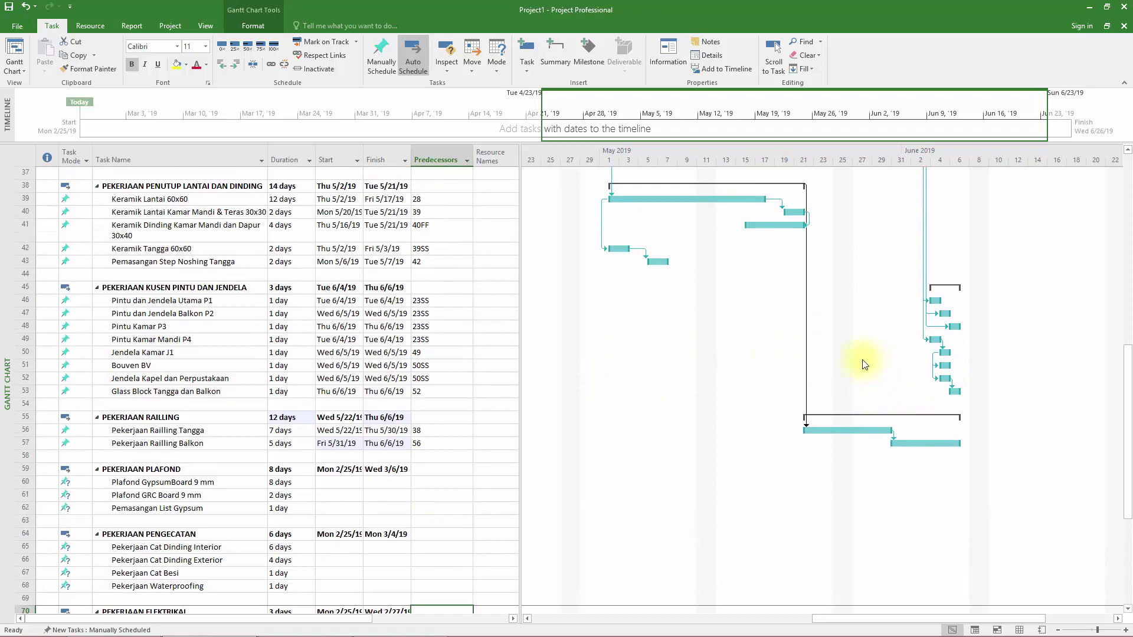
pyautogui.scroll(-1, 266, 393)
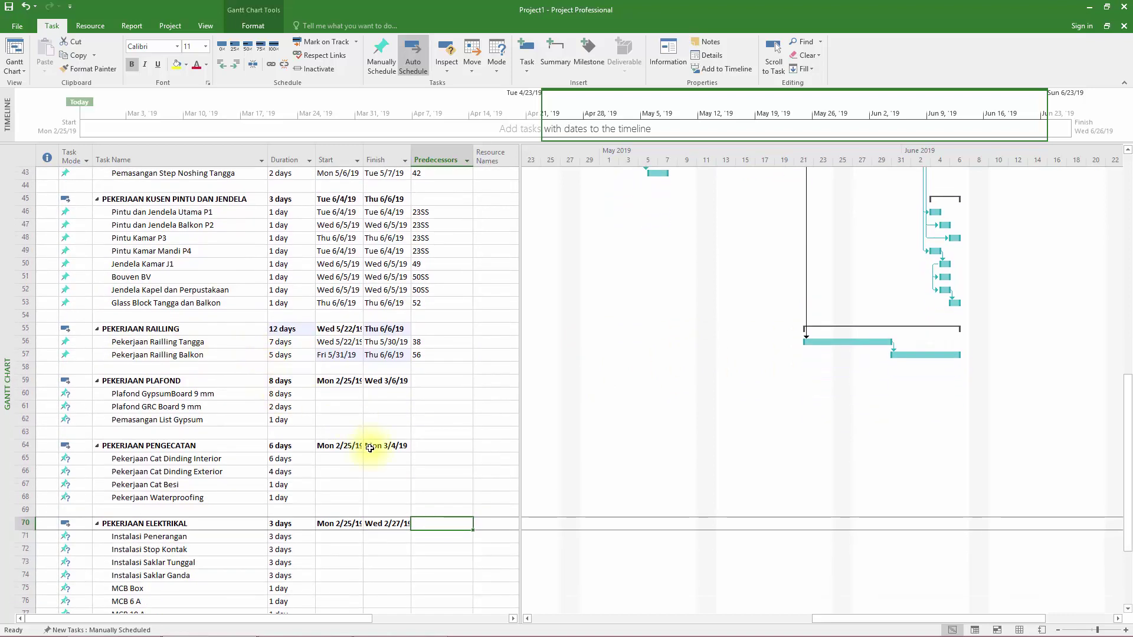
pyautogui.scroll(2, 375, 461)
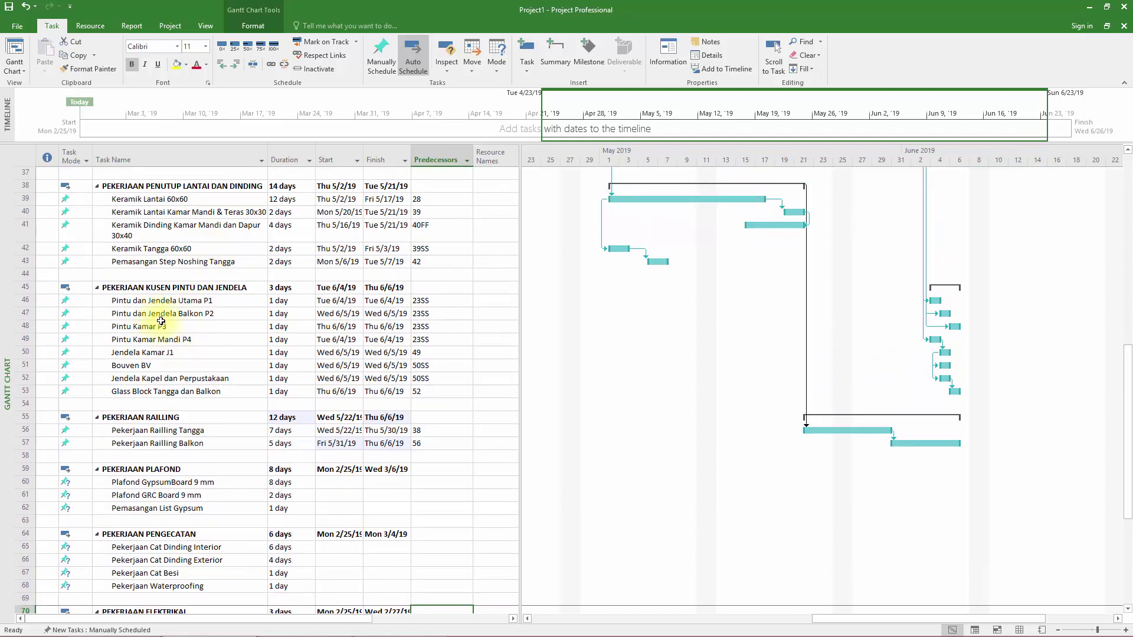
pyautogui.scroll(-2, 162, 313)
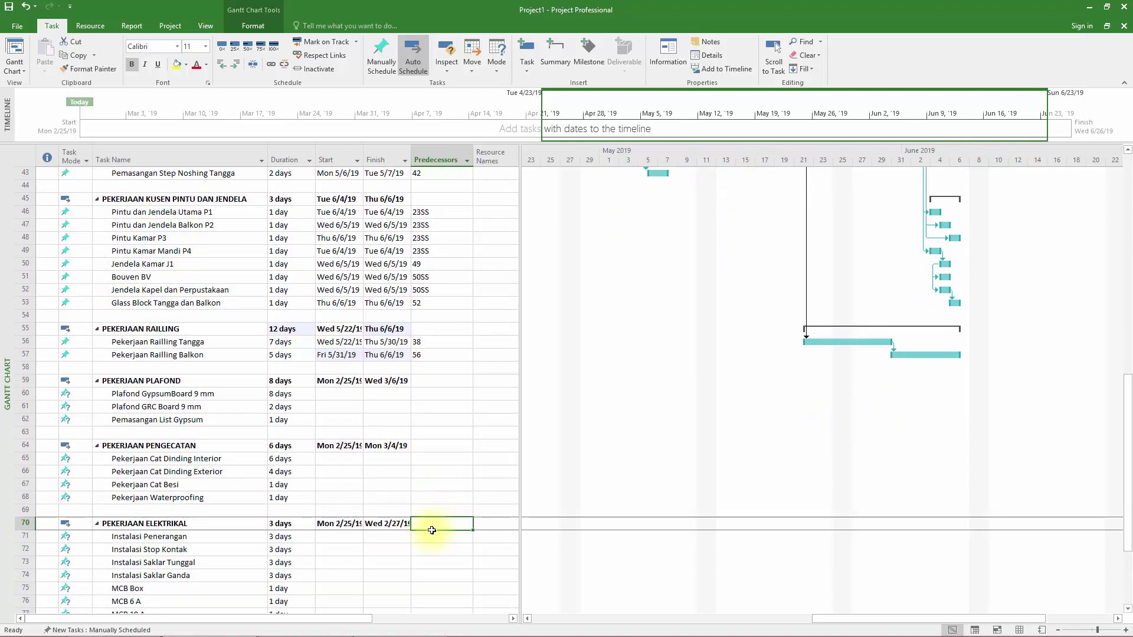
# Step: Set the predecessor of Instalasi Penerangan to 45, the PEKERJAAN KUSEN PINTU DAN JENDELA summary task
pyautogui.scroll(-1, 432, 530)
pyautogui.click(430, 499)
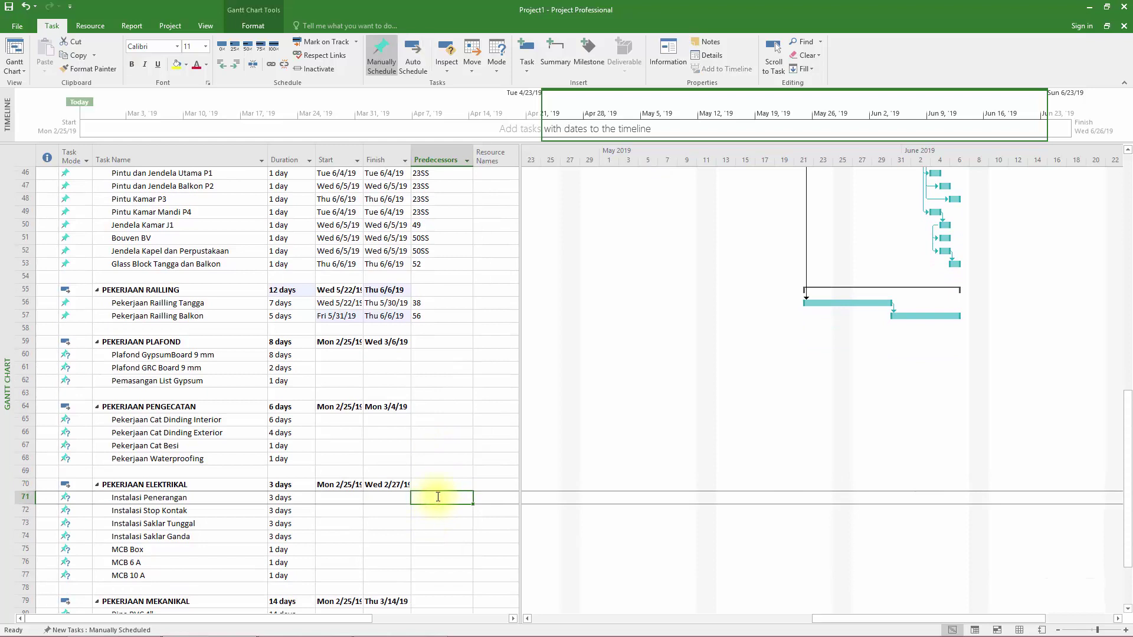
pyautogui.scroll(-1, 437, 497)
pyautogui.scroll(3, 248, 354)
pyautogui.scroll(2, 236, 352)
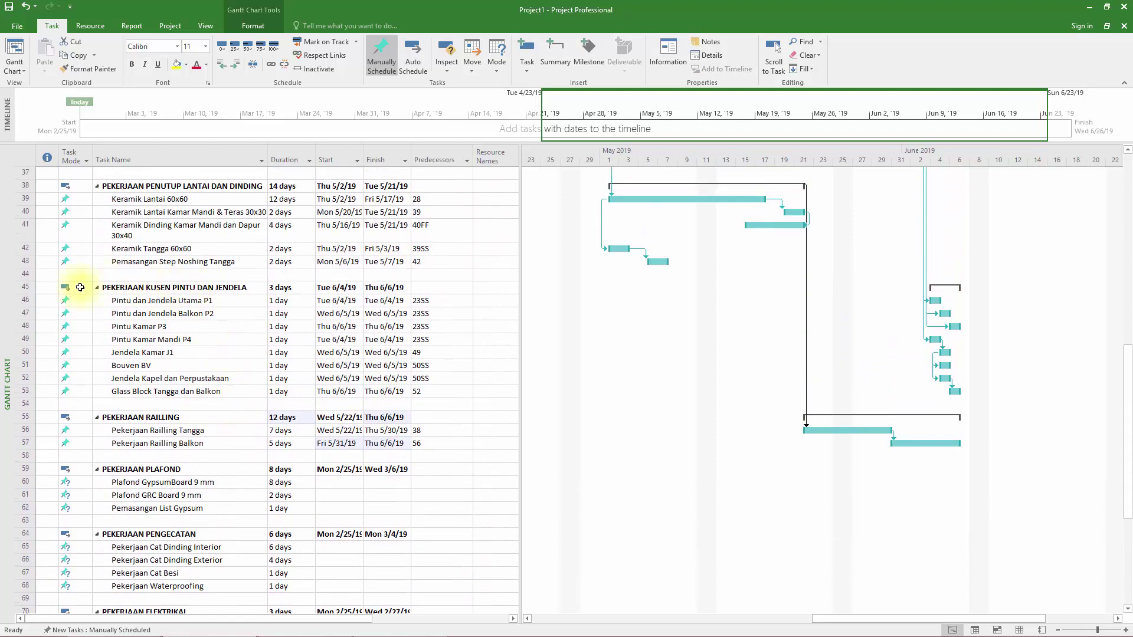
pyautogui.scroll(-6, 455, 413)
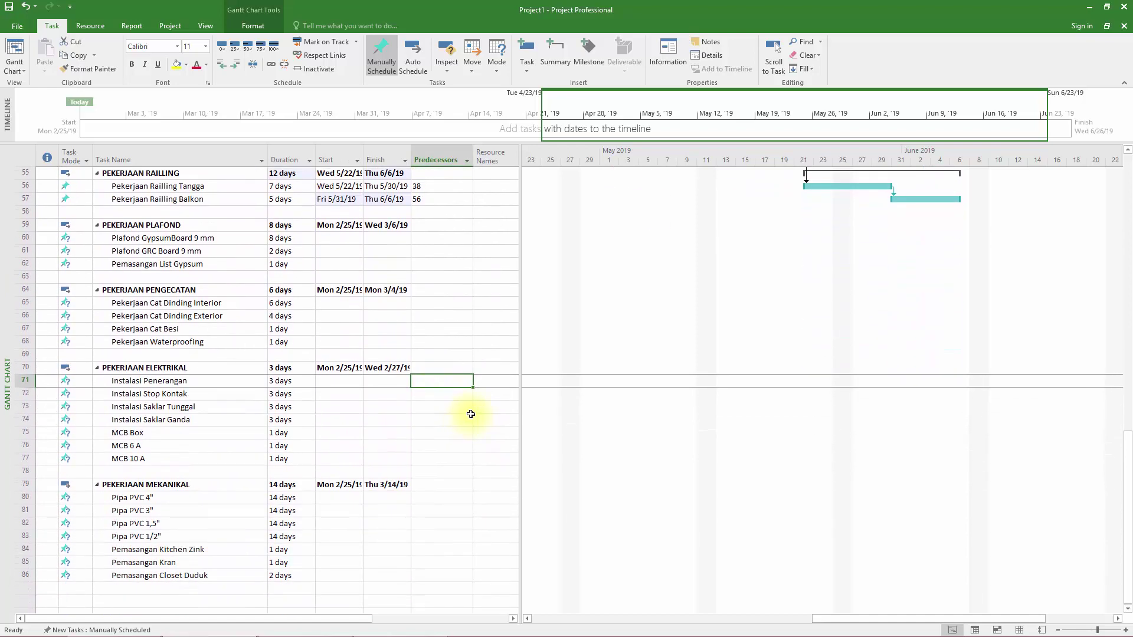
pyautogui.write('45')
pyautogui.press('Return')
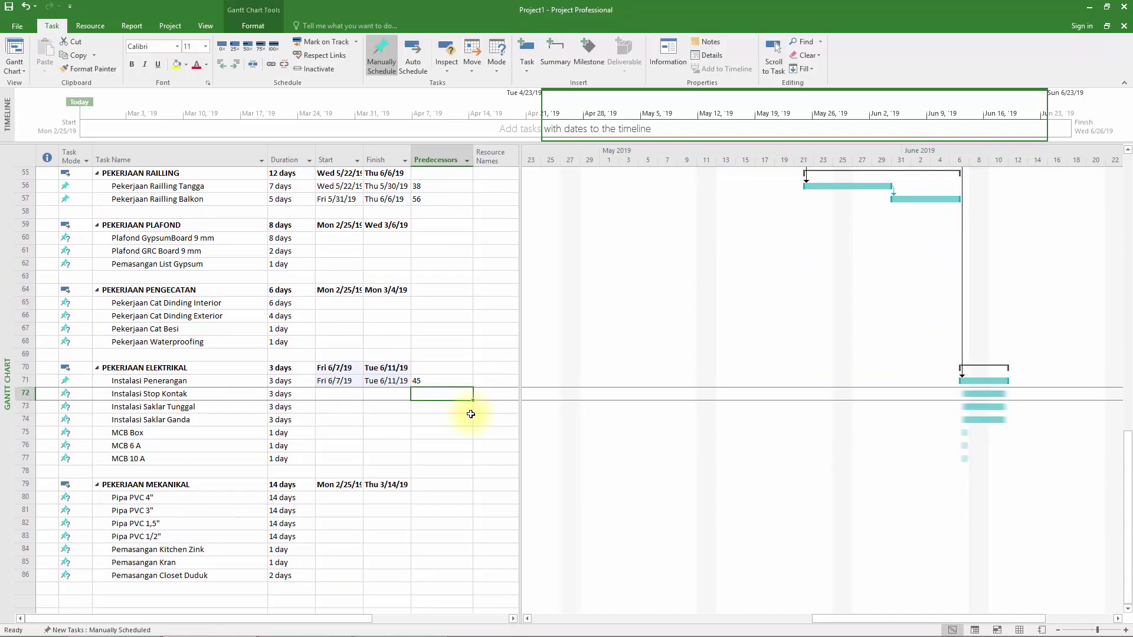
# Step: Give Instalasi Stop Kontak predecessor 71SS and link its bar finish-to-start to Instalasi Saklar Tunggal
pyautogui.press('Up')
pyautogui.press('Down')
pyautogui.write('71')
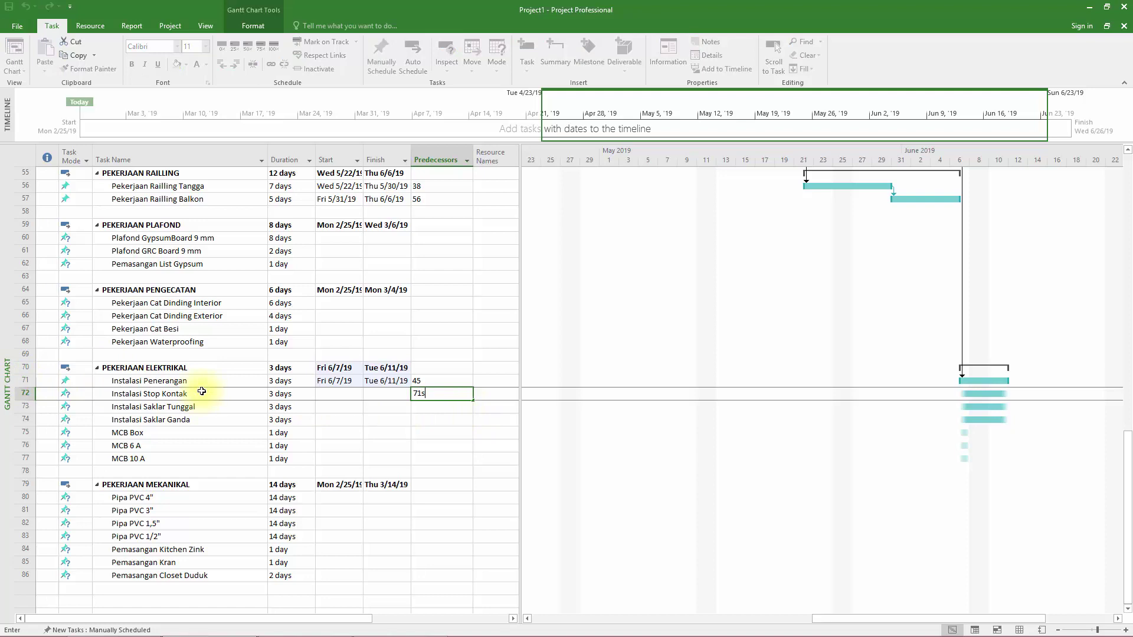
pyautogui.write('ss')
pyautogui.press('Return')
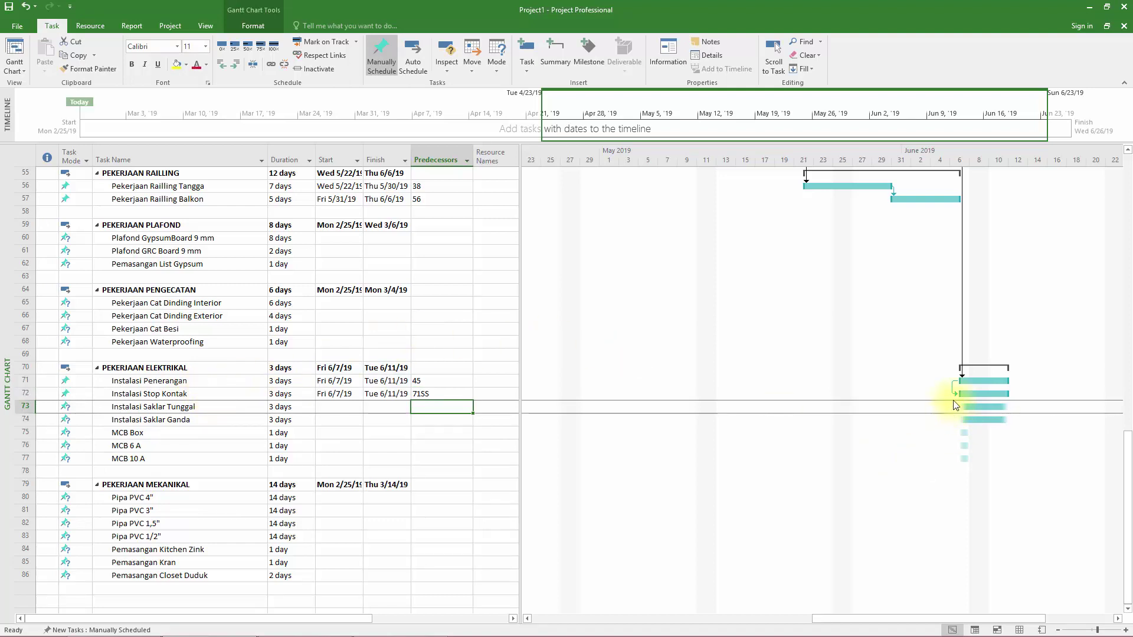
pyautogui.moveTo(979, 395); pyautogui.dragTo(982, 409)
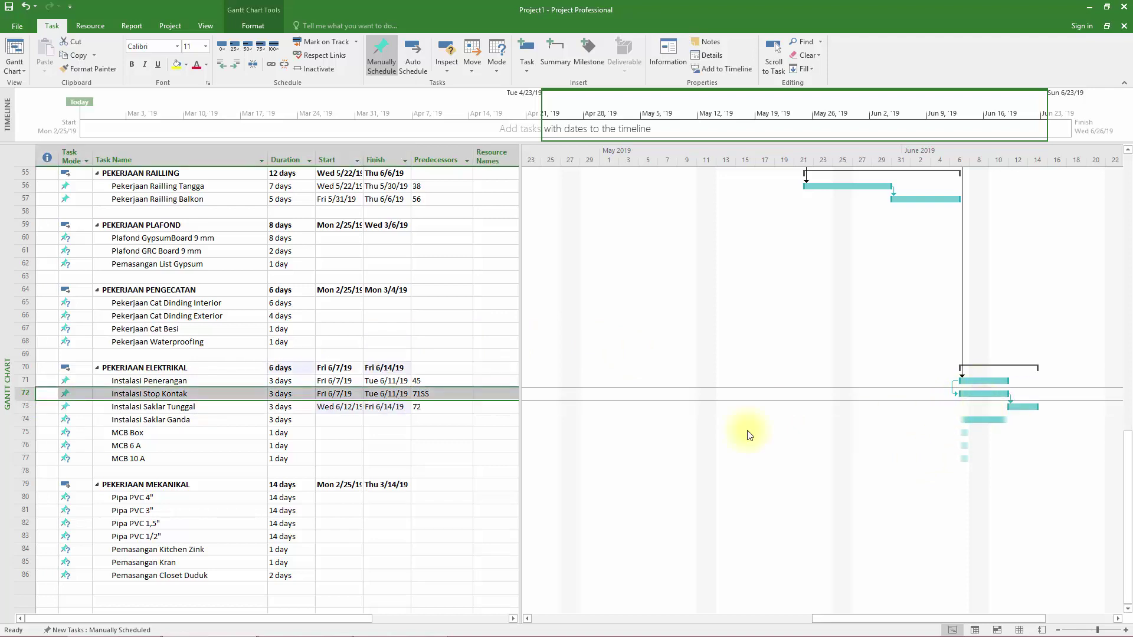
# Step: Give Instalasi Saklar Ganda predecessor 73SS and link its bar finish-to-start to MCB Box
pyautogui.click(426, 420)
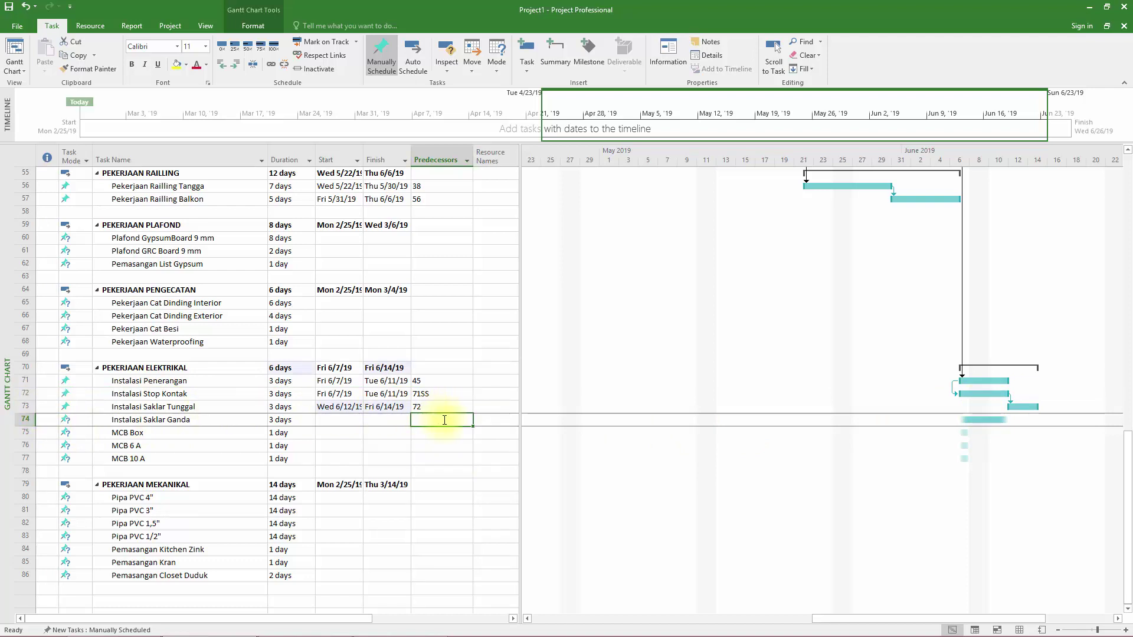
pyautogui.write('73ss')
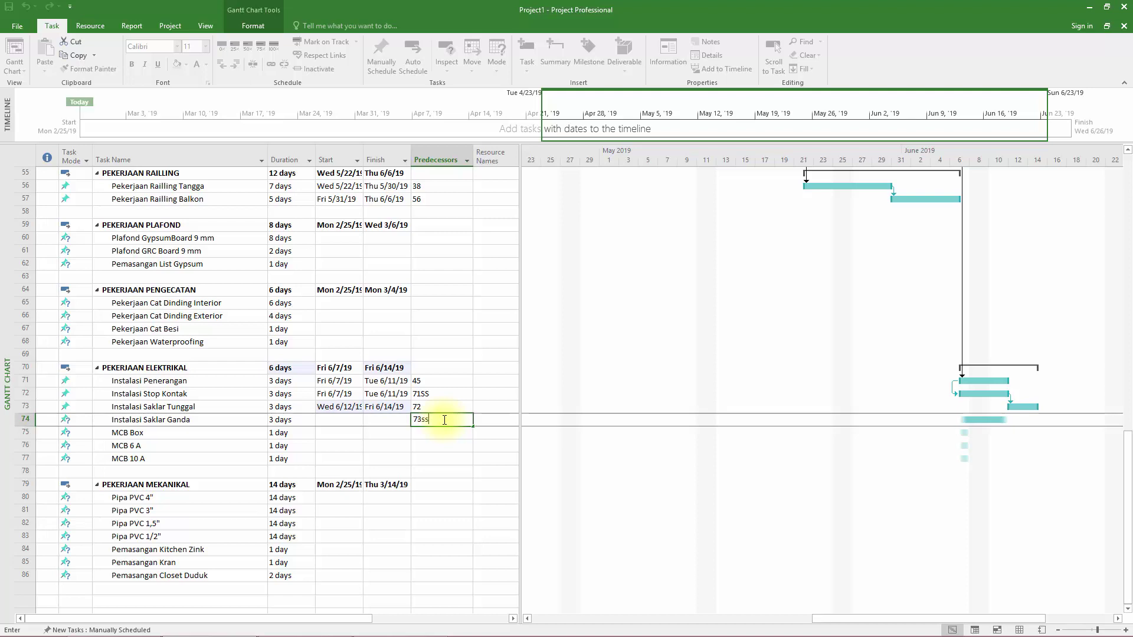
pyautogui.press('Return')
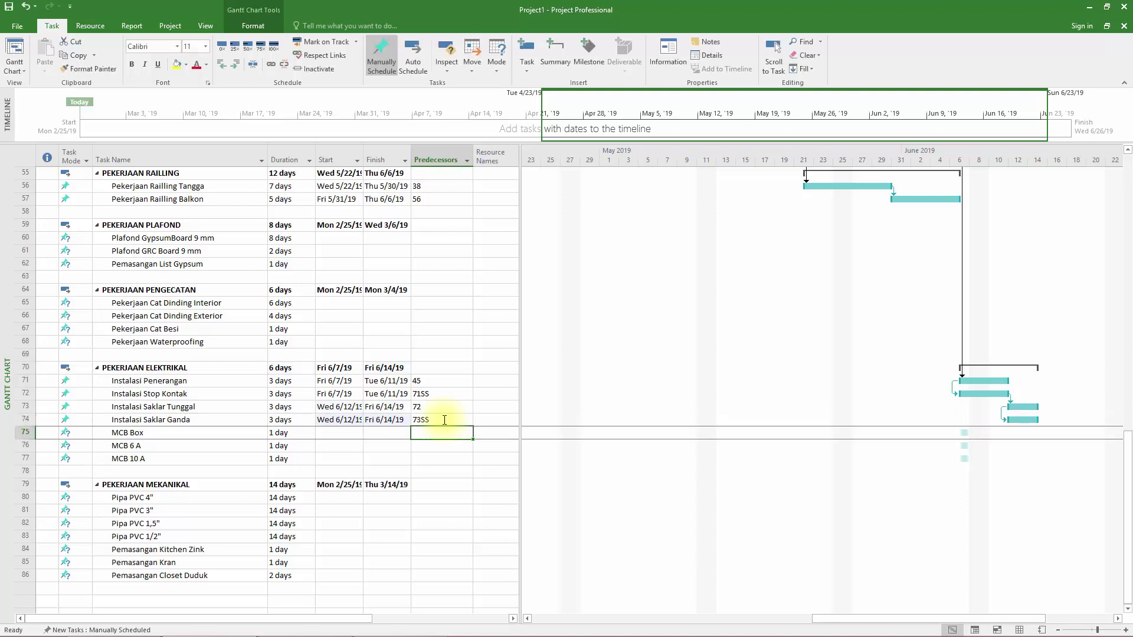
pyautogui.scroll(-1, 455, 430)
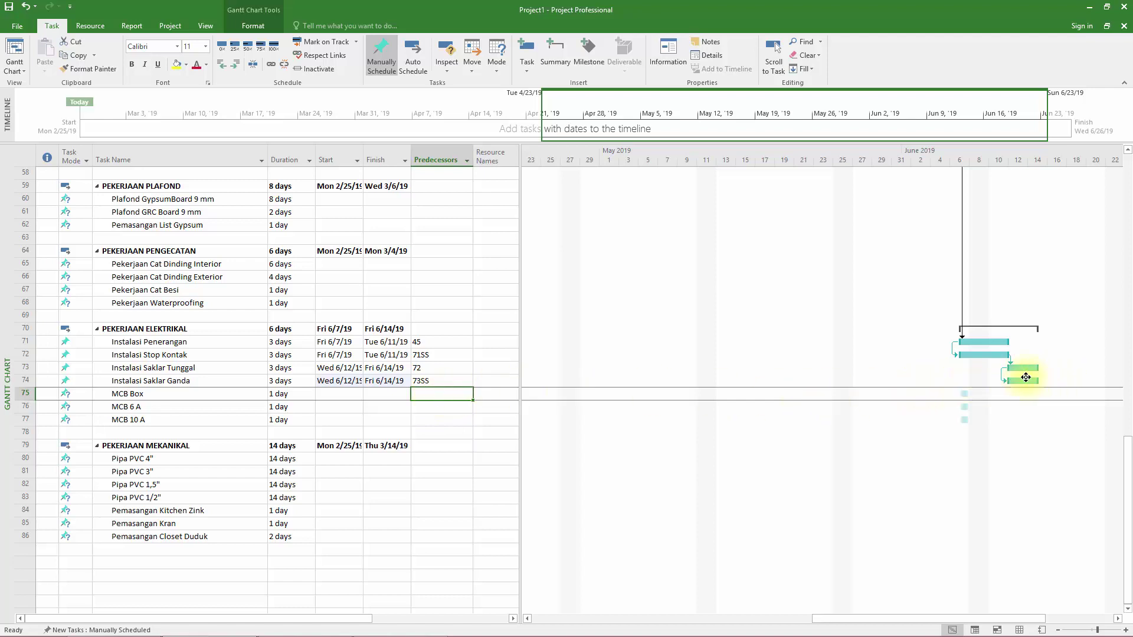
pyautogui.moveTo(1024, 382); pyautogui.dragTo(964, 393)
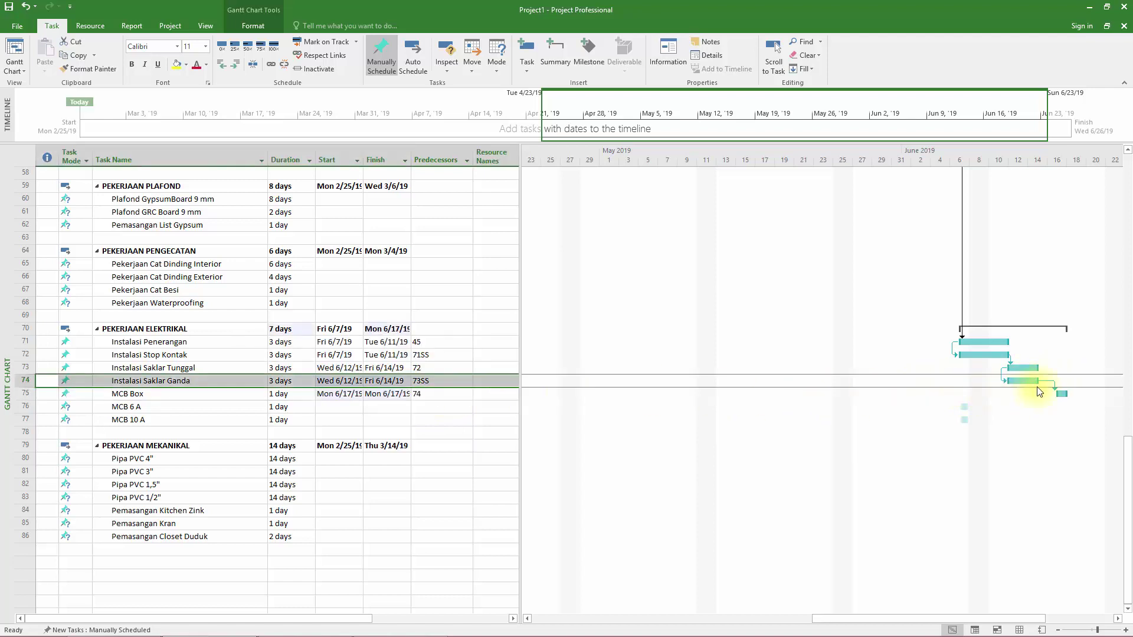
# Step: Set the predecessor of both MCB 6 A and MCB 10 A to 75SS
pyautogui.click(426, 407)
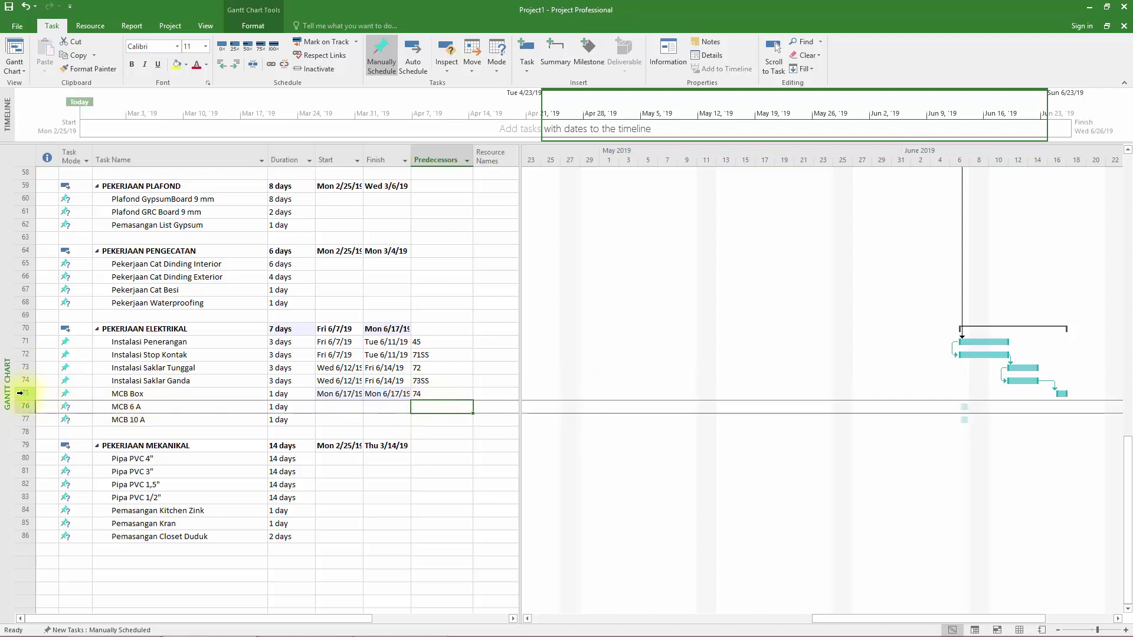
pyautogui.write('75ss')
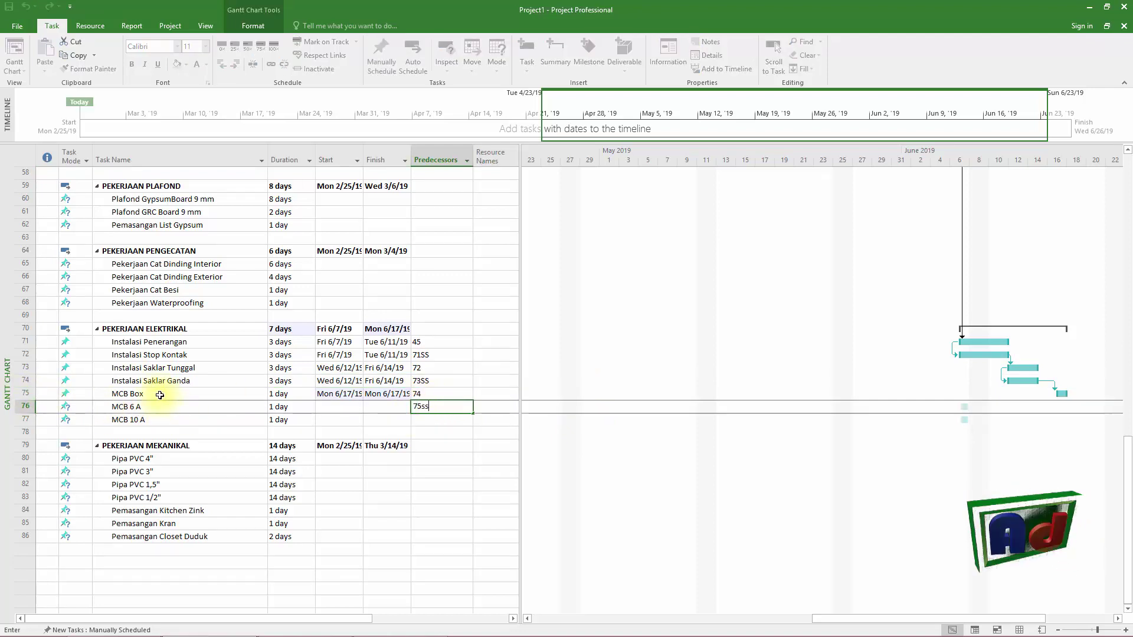
pyautogui.press('Return')
pyautogui.write('75')
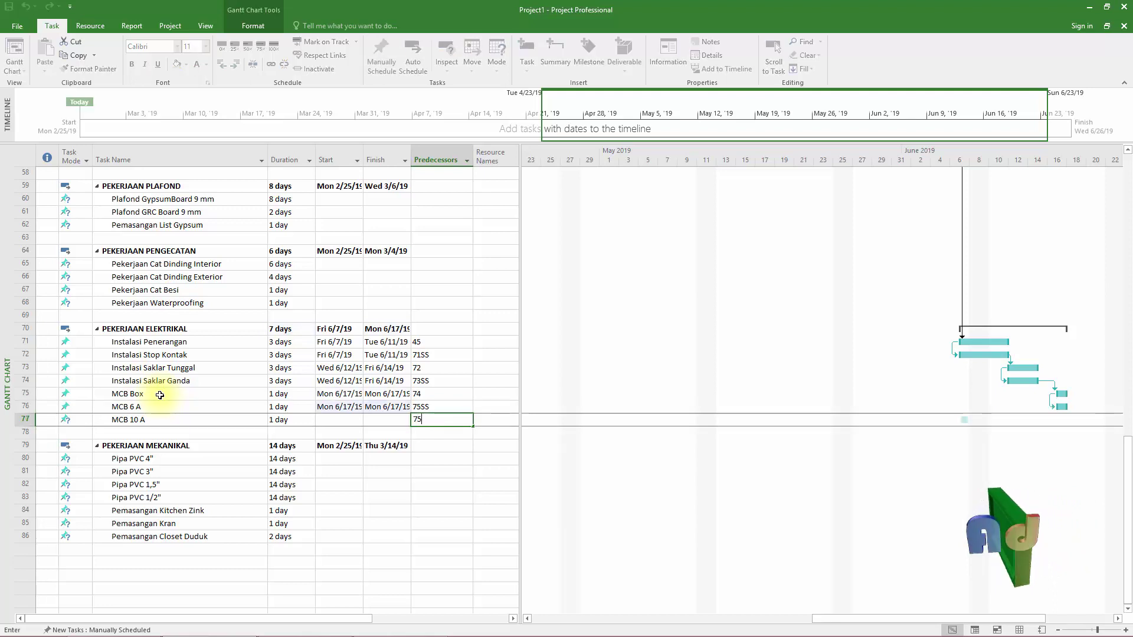
pyautogui.write('ss')
pyautogui.press('Return')
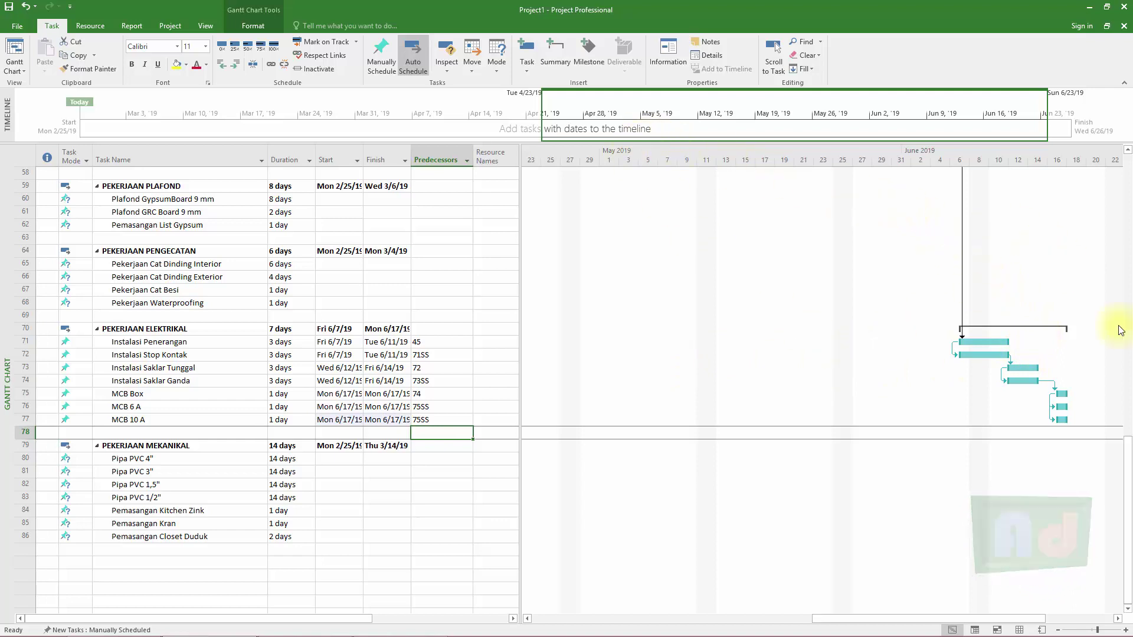
# Step: Set the predecessor of Pipa PVC 4" to 28SS, a start-to-start link with Lantai S2 (Thick 120 mm)
pyautogui.moveTo(975, 615); pyautogui.dragTo(735, 569)
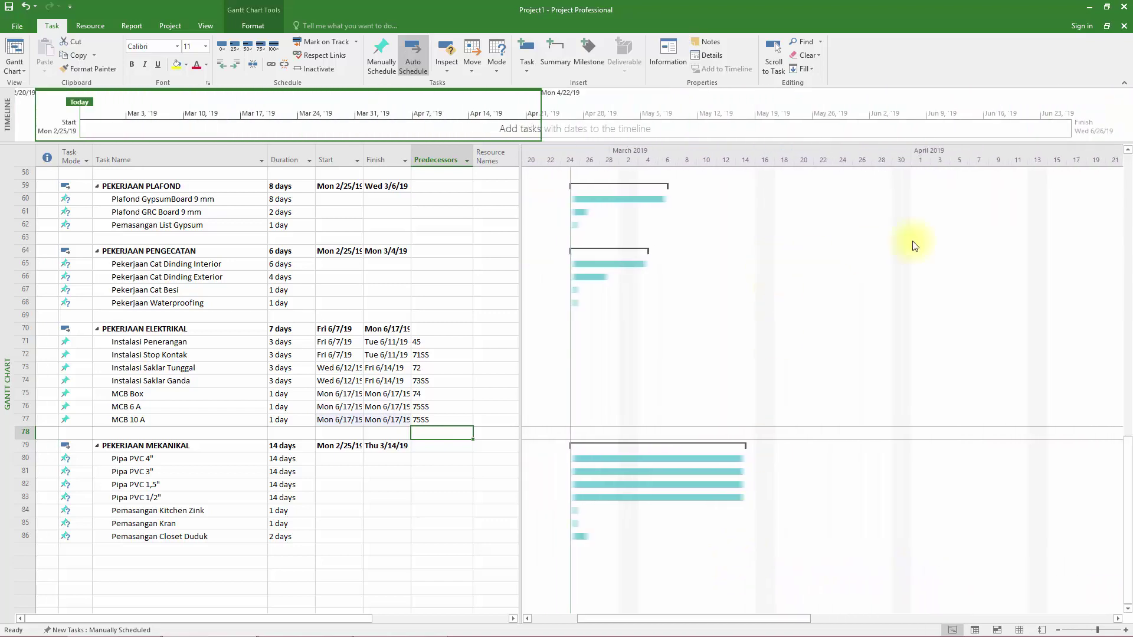
pyautogui.moveTo(802, 620); pyautogui.dragTo(1115, 617)
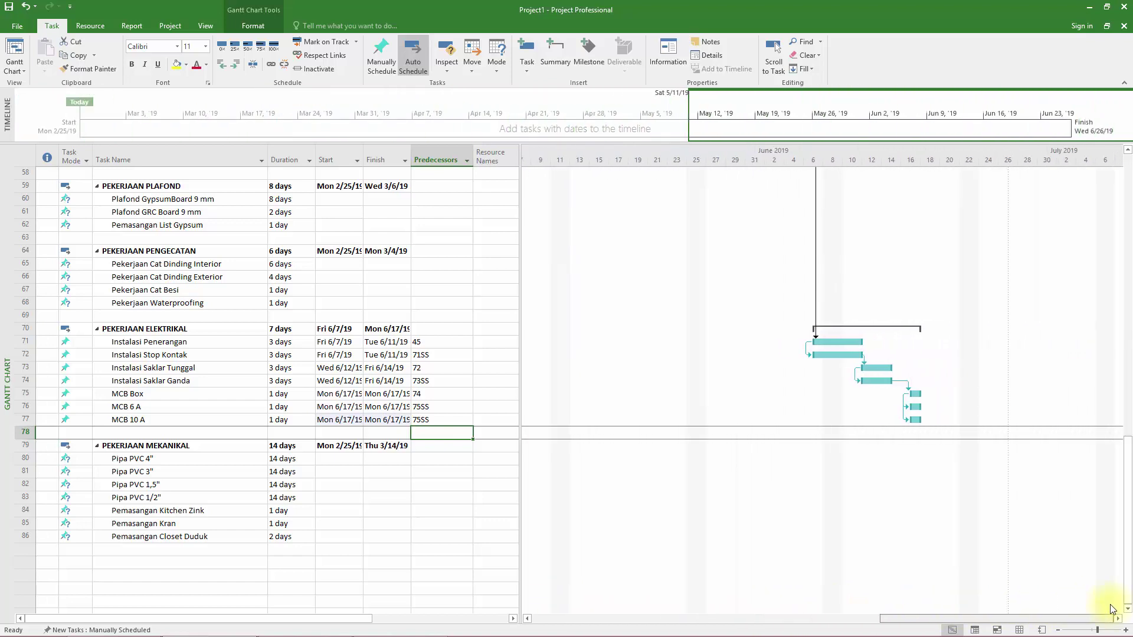
pyautogui.click(331, 459)
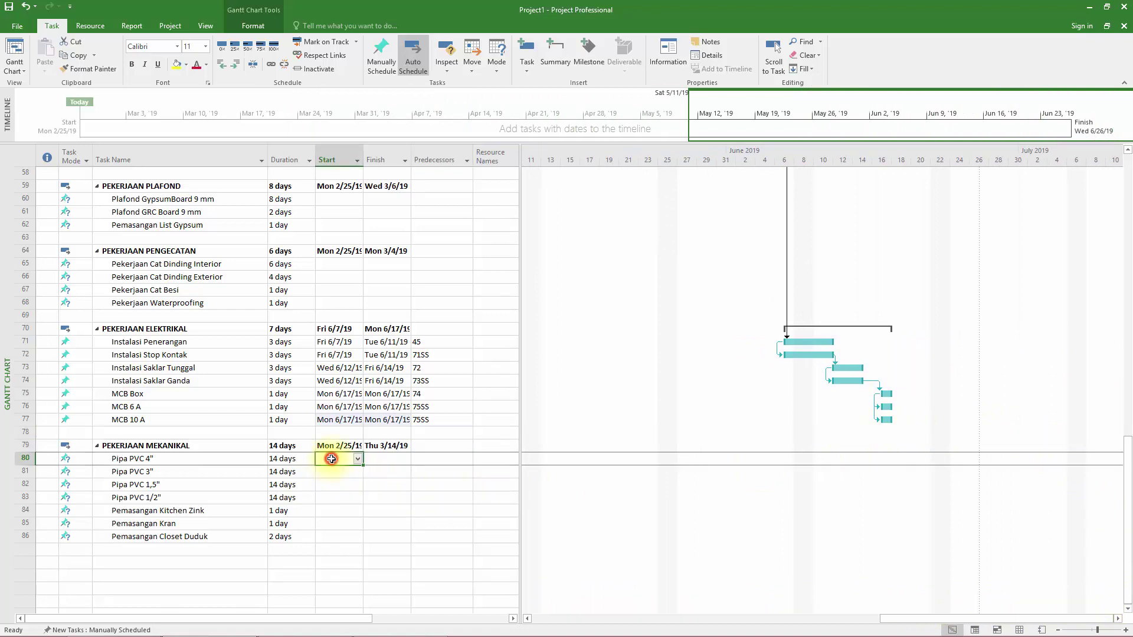
pyautogui.click(432, 459)
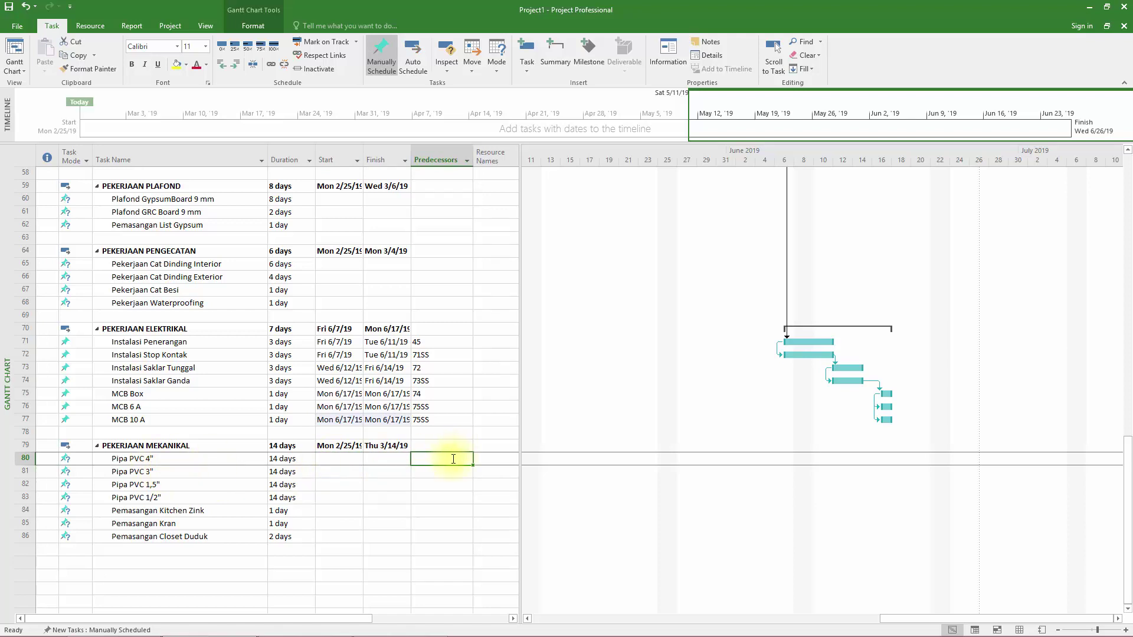
pyautogui.scroll(2, 454, 459)
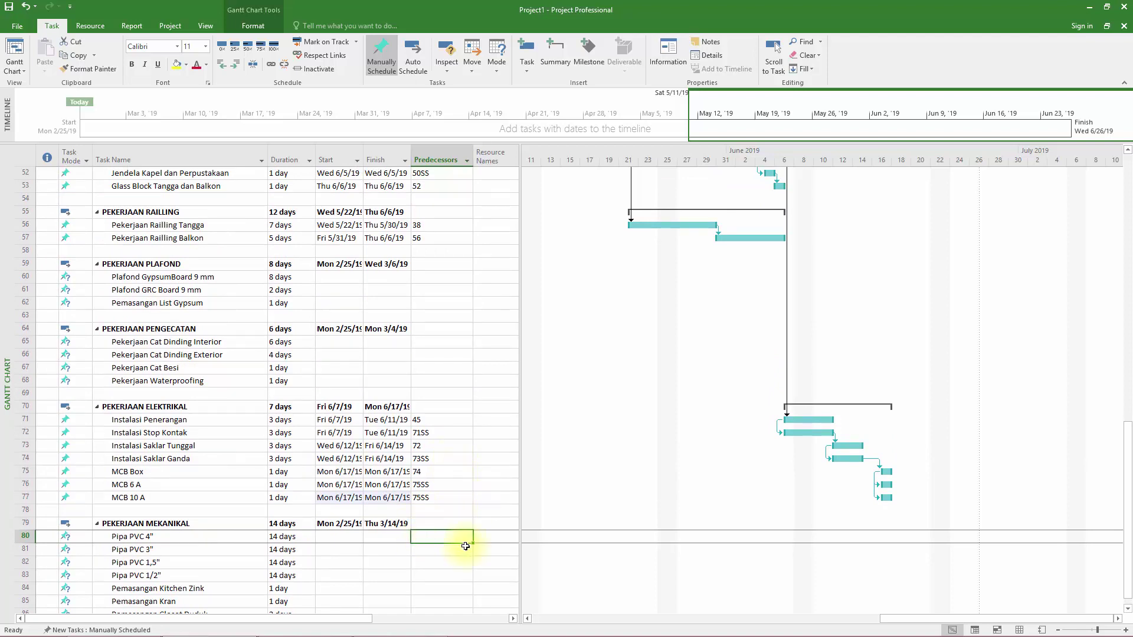
pyautogui.scroll(12, 465, 547)
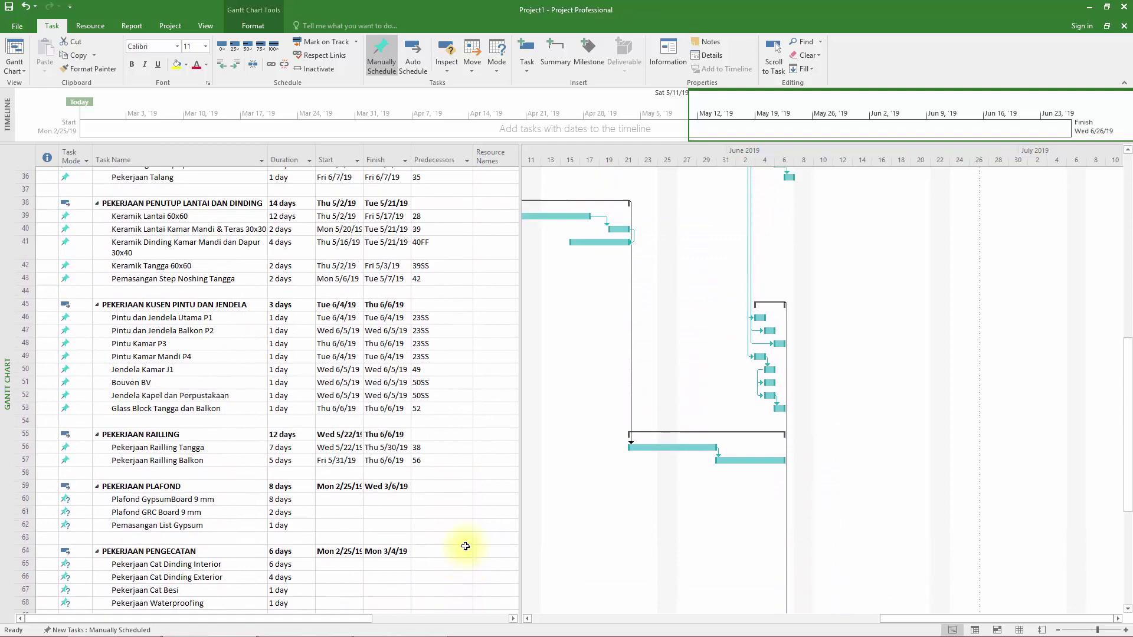
pyautogui.scroll(1, 370, 444)
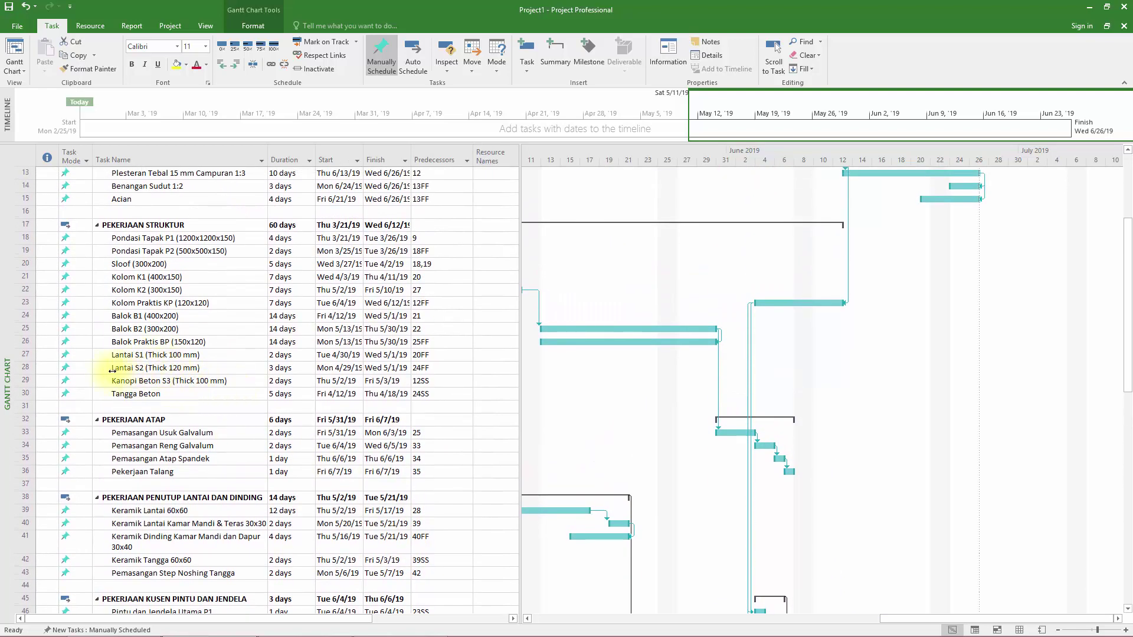
pyautogui.scroll(-4, 366, 396)
pyautogui.scroll(-12, 366, 396)
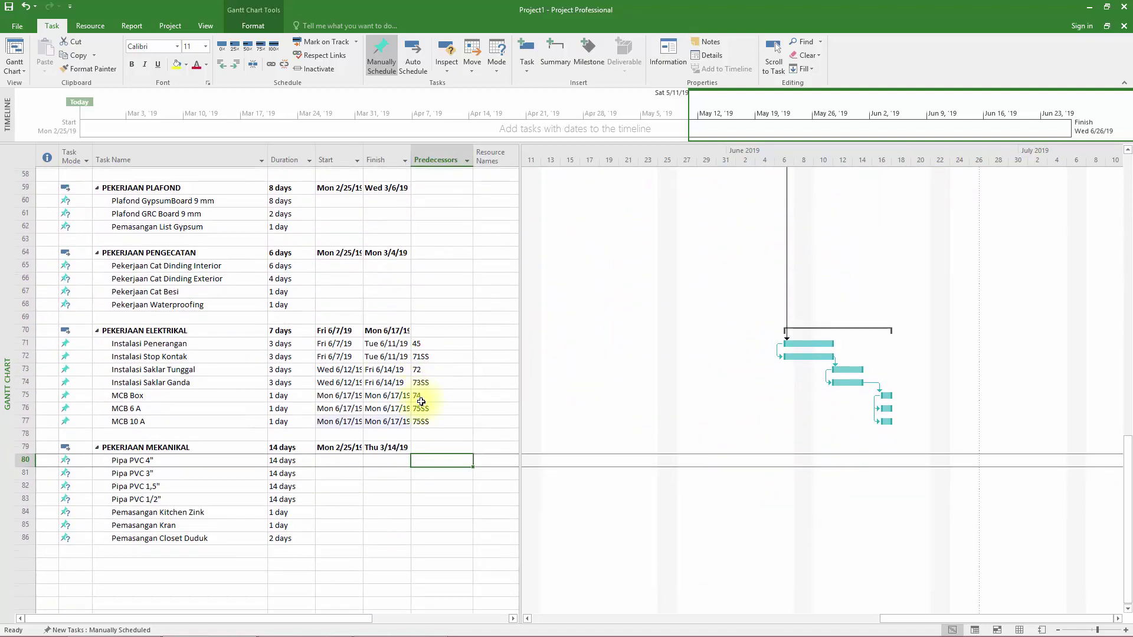
pyautogui.write('28')
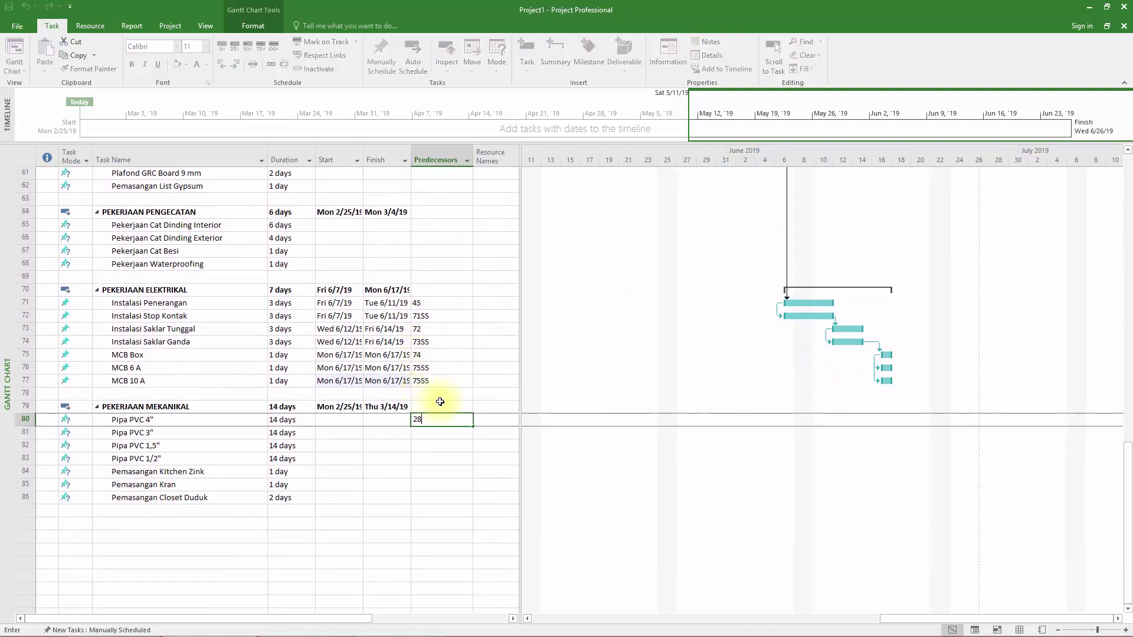
pyautogui.write('ss')
pyautogui.press('Return')
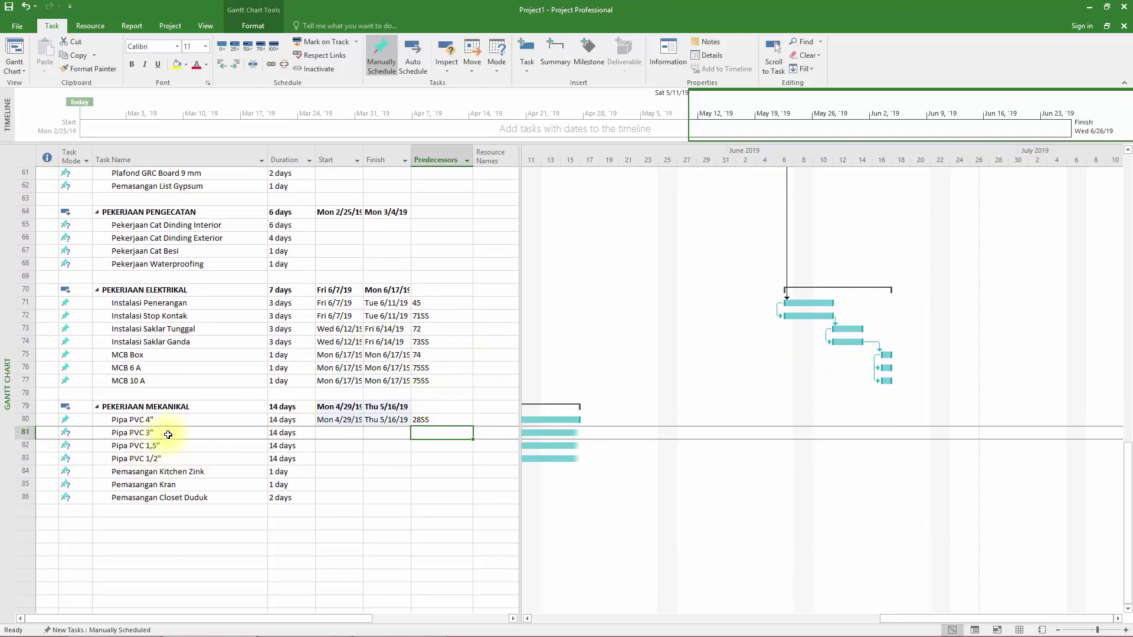
# Step: Set the predecessor of Pipa PVC 3" to 12SS, starting it together with Pasang Dinding Bata
pyautogui.scroll(12, 169, 435)
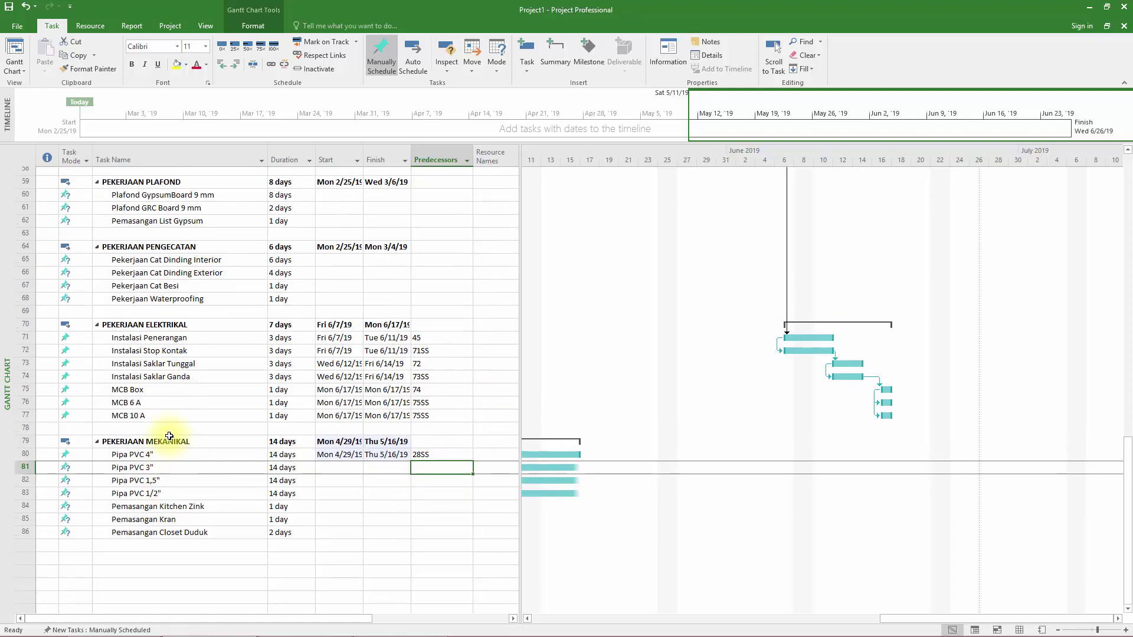
pyautogui.scroll(8, 171, 438)
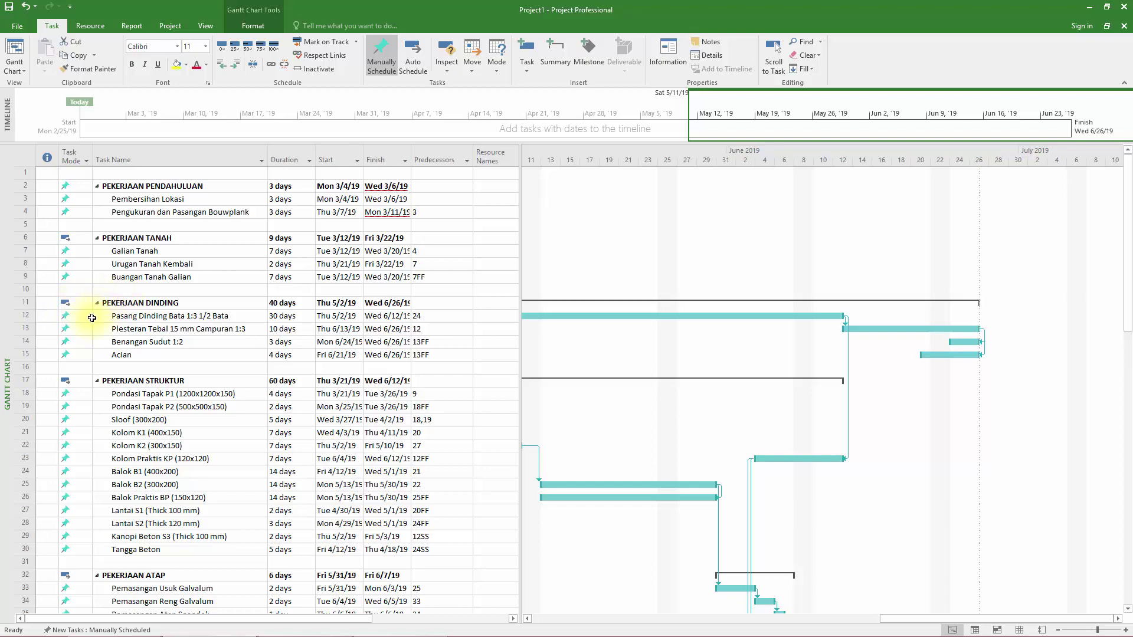
pyautogui.scroll(-4, 340, 379)
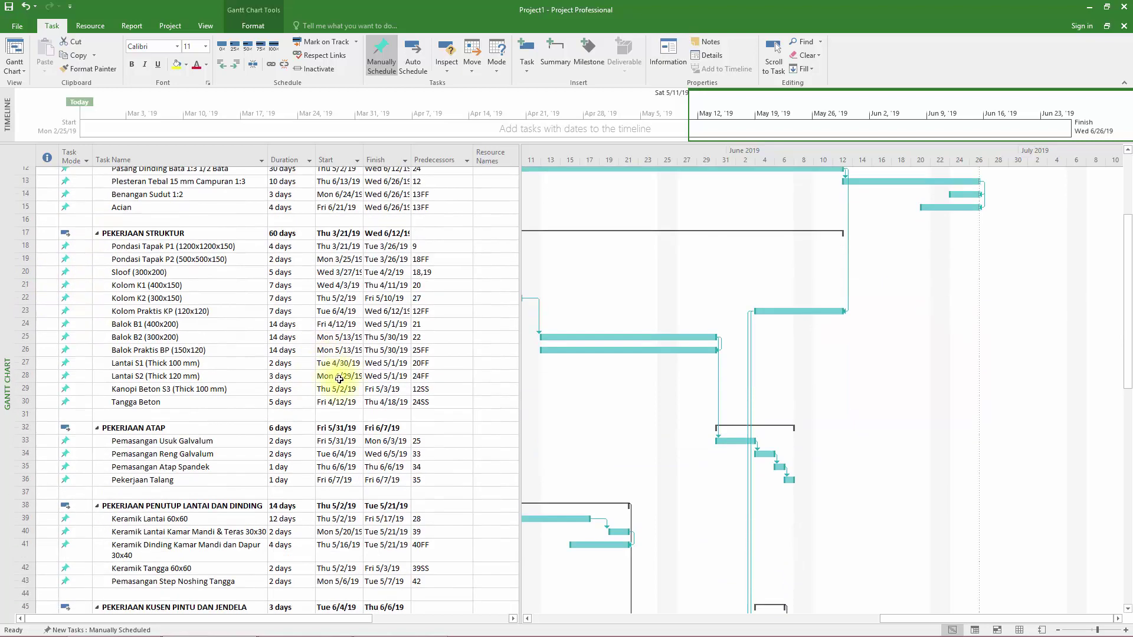
pyautogui.scroll(-16, 339, 379)
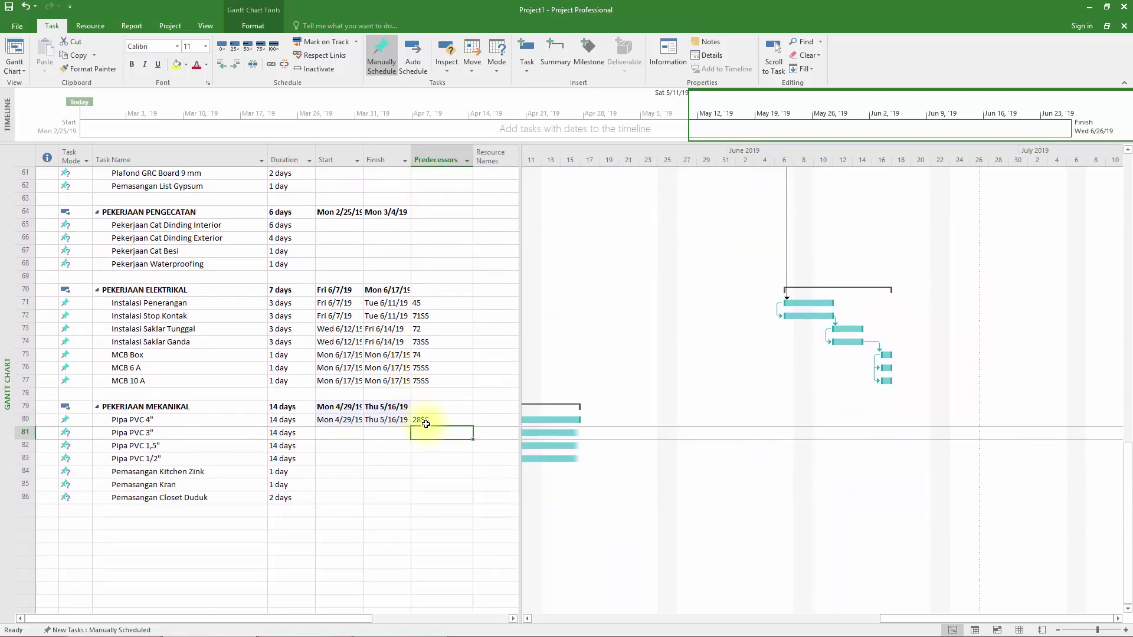
pyautogui.write('2')
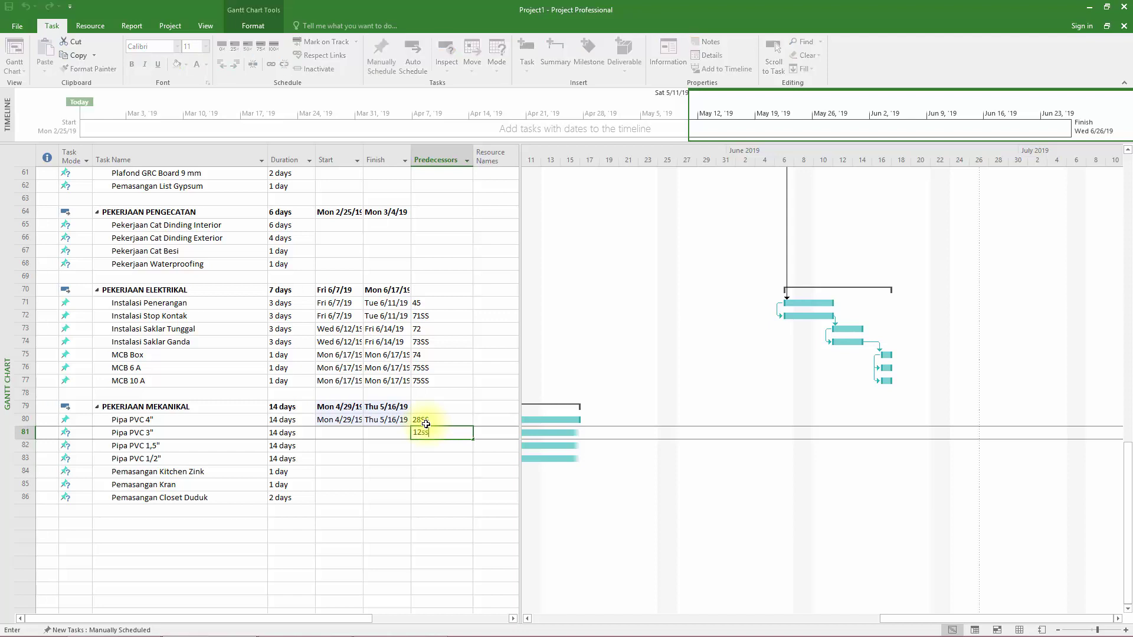
pyautogui.write('ss')
pyautogui.press('Return')
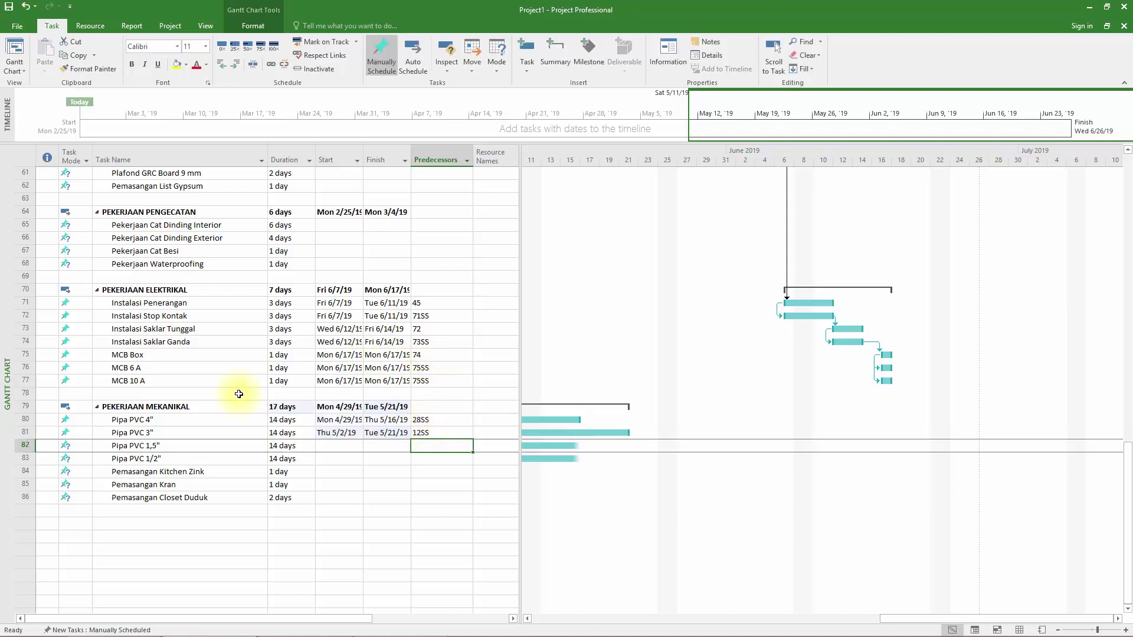
# Step: Give Pipa PVC 1,5" the start-to-start predecessor 12SS
pyautogui.scroll(-1, 445, 429)
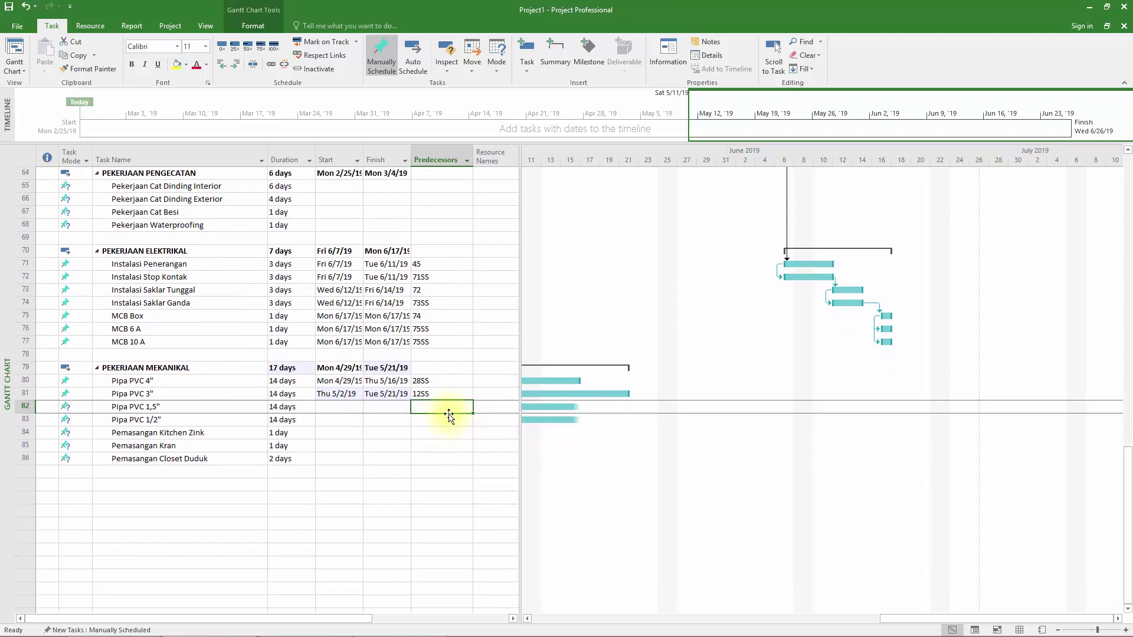
pyautogui.write('12ss')
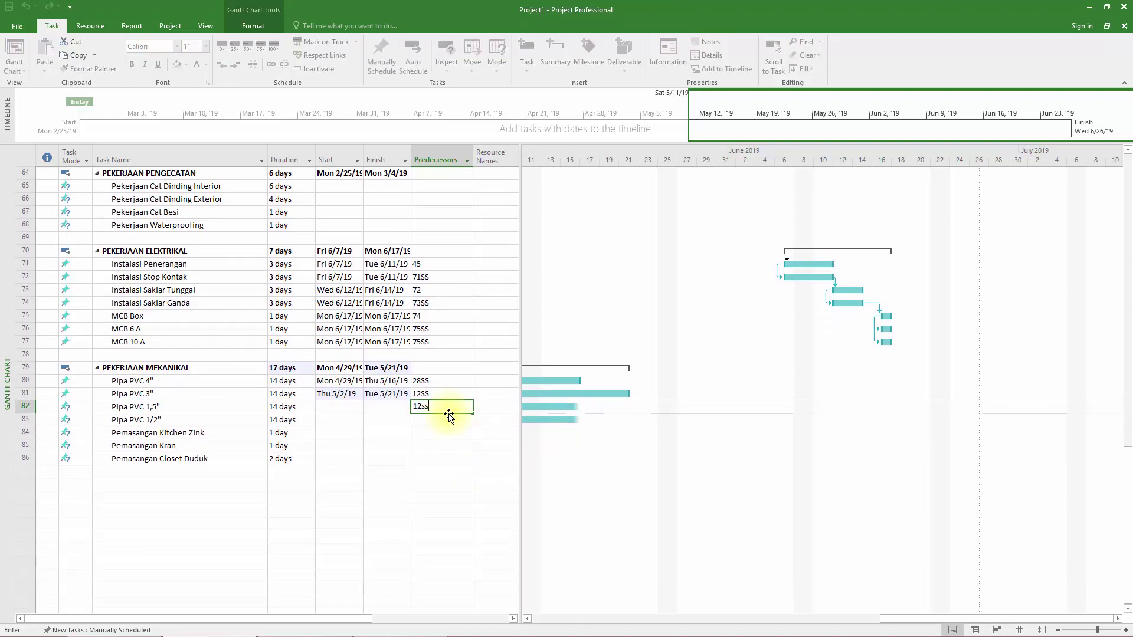
pyautogui.press('Return')
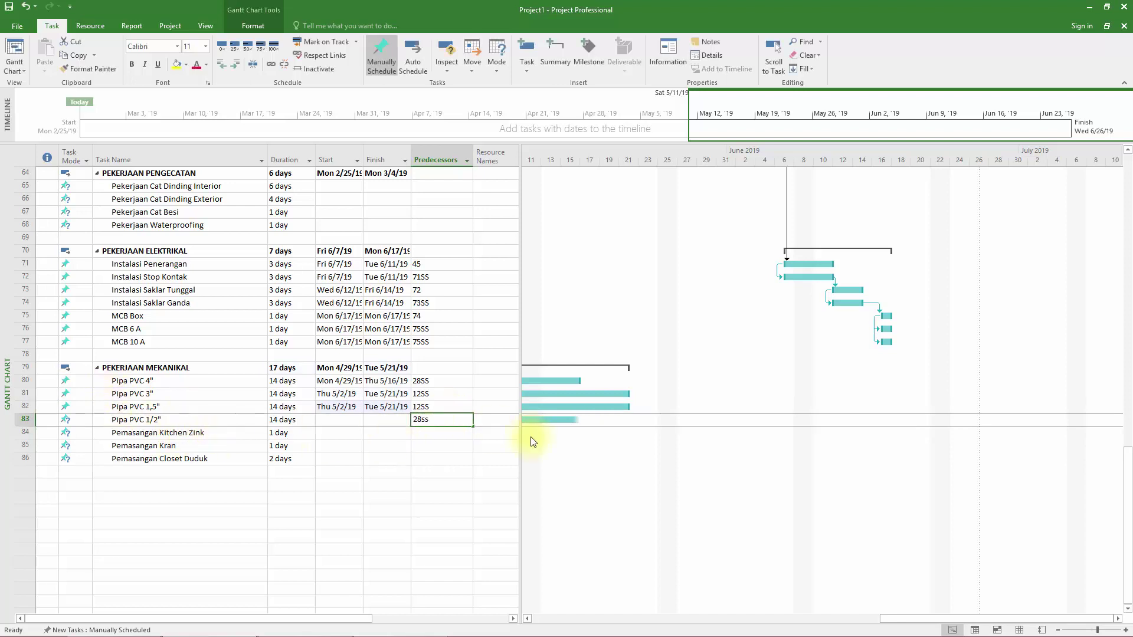
# Step: Set the predecessor of Pipa PVC 1/2" to 12FS, the brick wall task Pasang Dinding Bata
pyautogui.write('12')
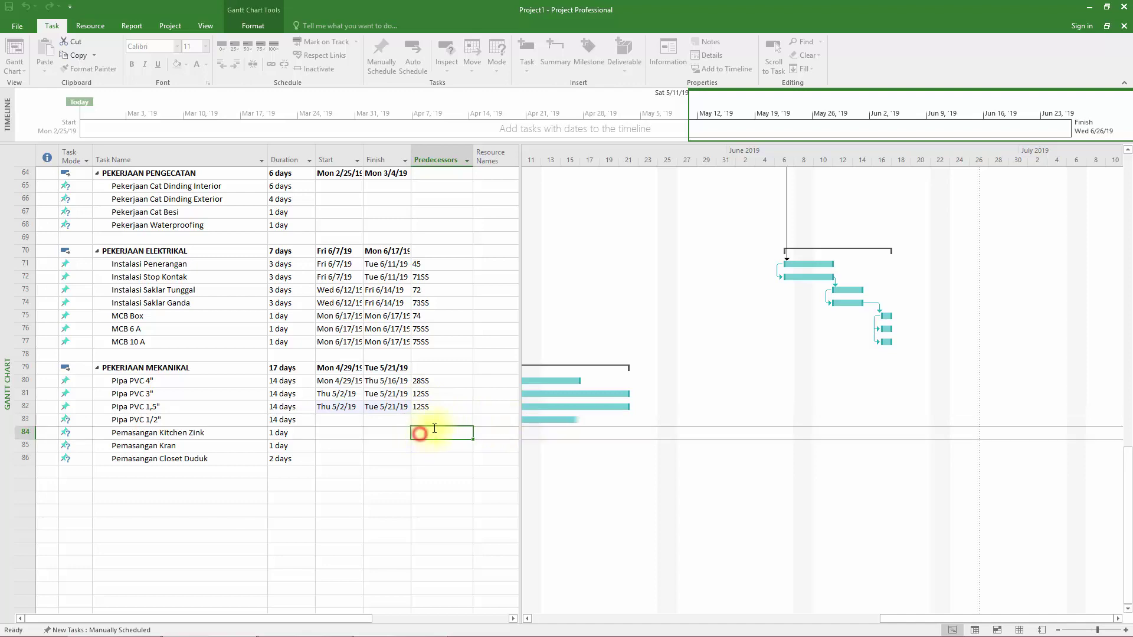
pyautogui.scroll(17, 418, 430)
pyautogui.scroll(3, 125, 272)
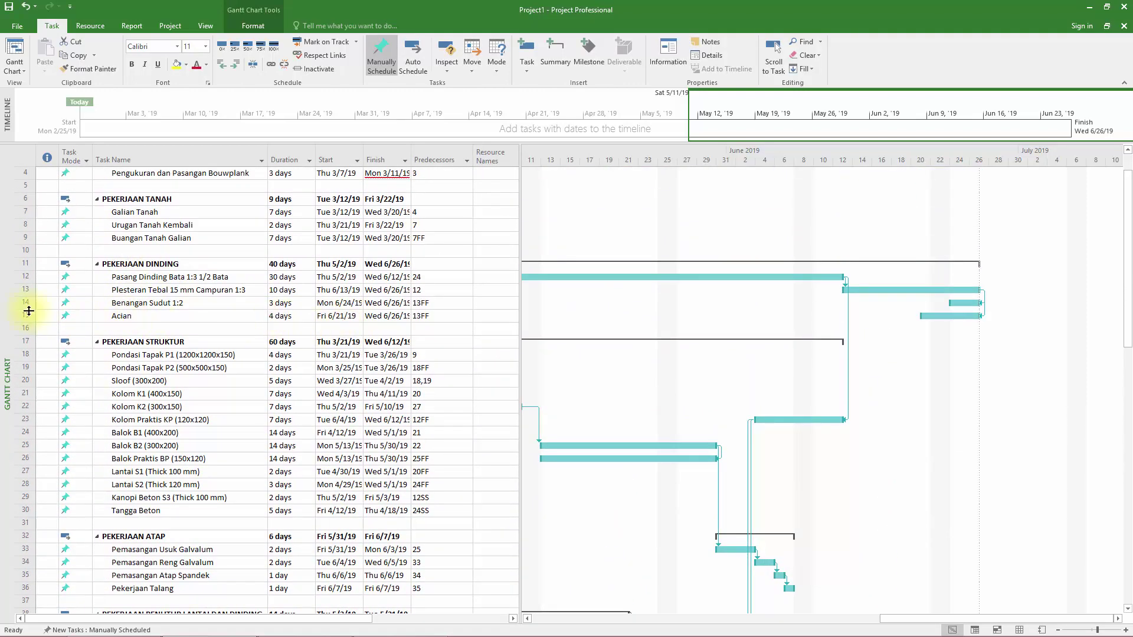
pyautogui.scroll(-20, 309, 336)
pyautogui.scroll(-1, 454, 387)
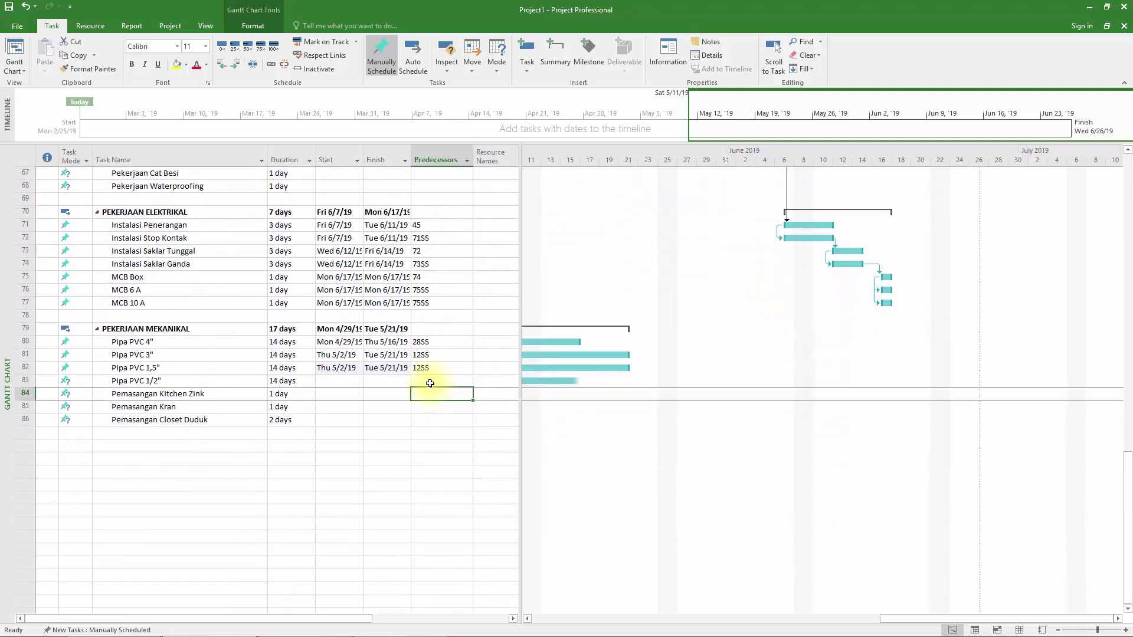
pyautogui.click(434, 381)
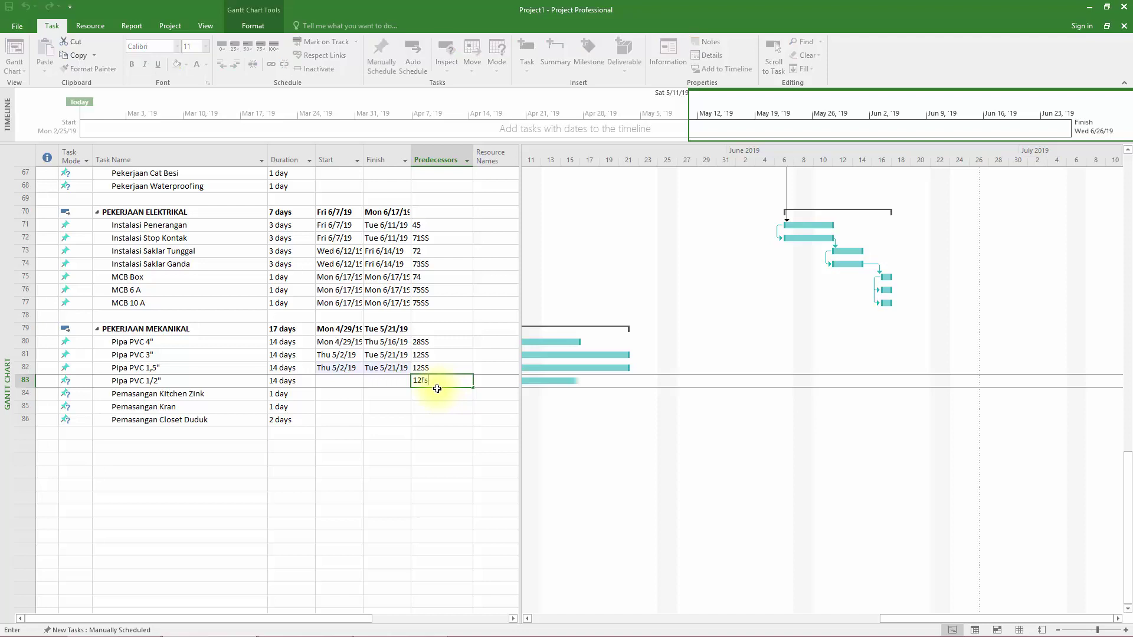
pyautogui.write('12fs')
pyautogui.press('Return')
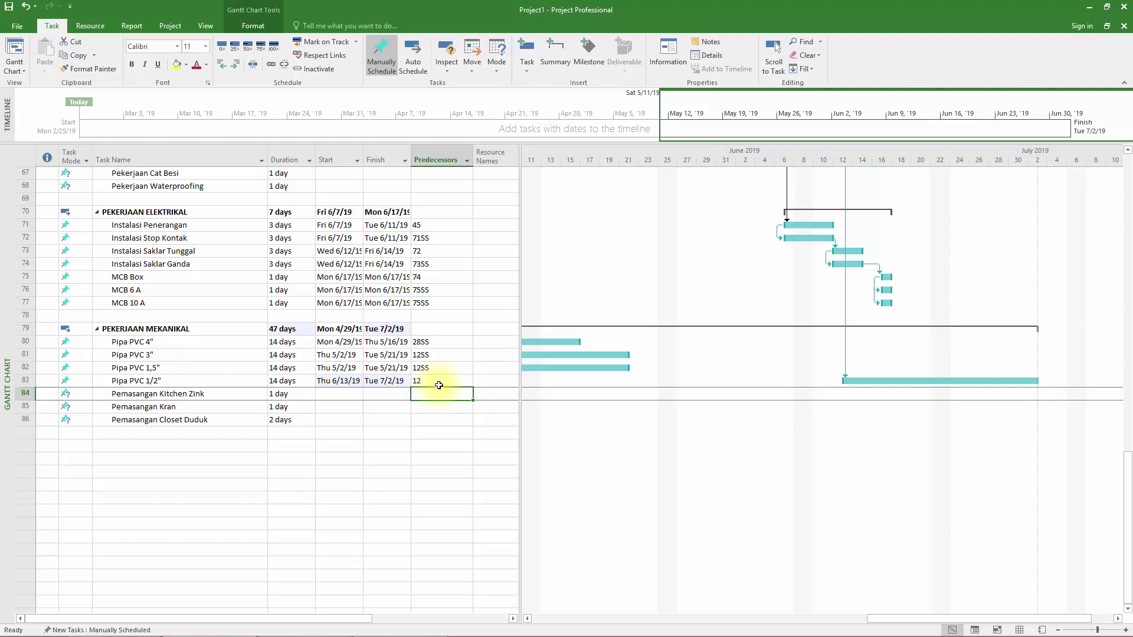
# Step: Link Pemasangan Kitchen Zink with predecessor 83FS and Pemasangan Kran with predecessor 83
pyautogui.scroll(-1, 439, 386)
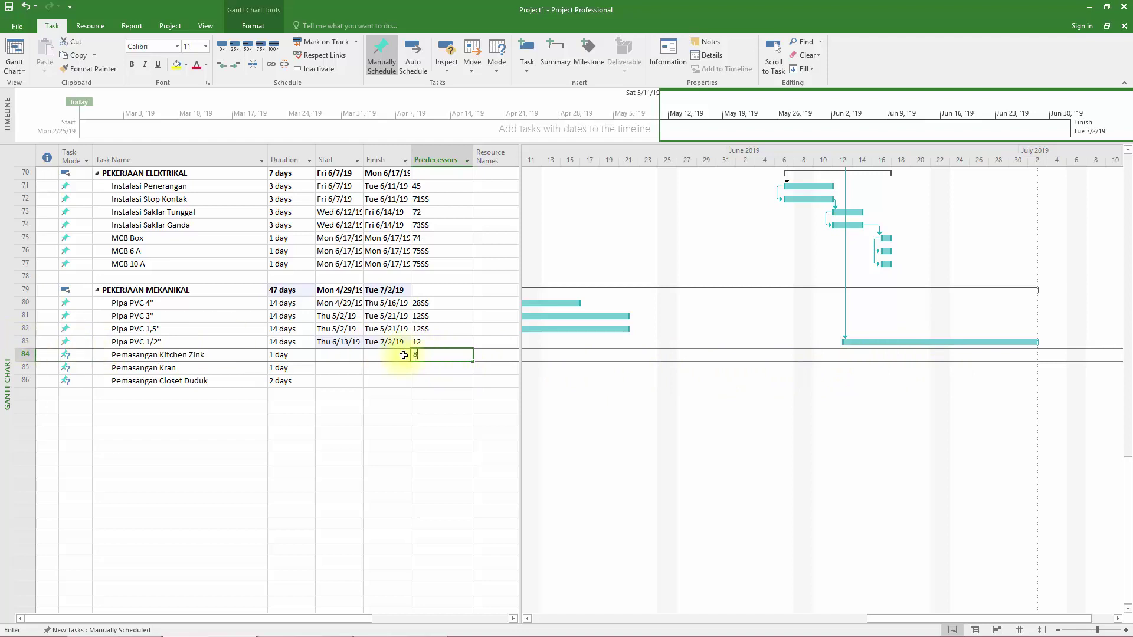
pyautogui.write('3fs')
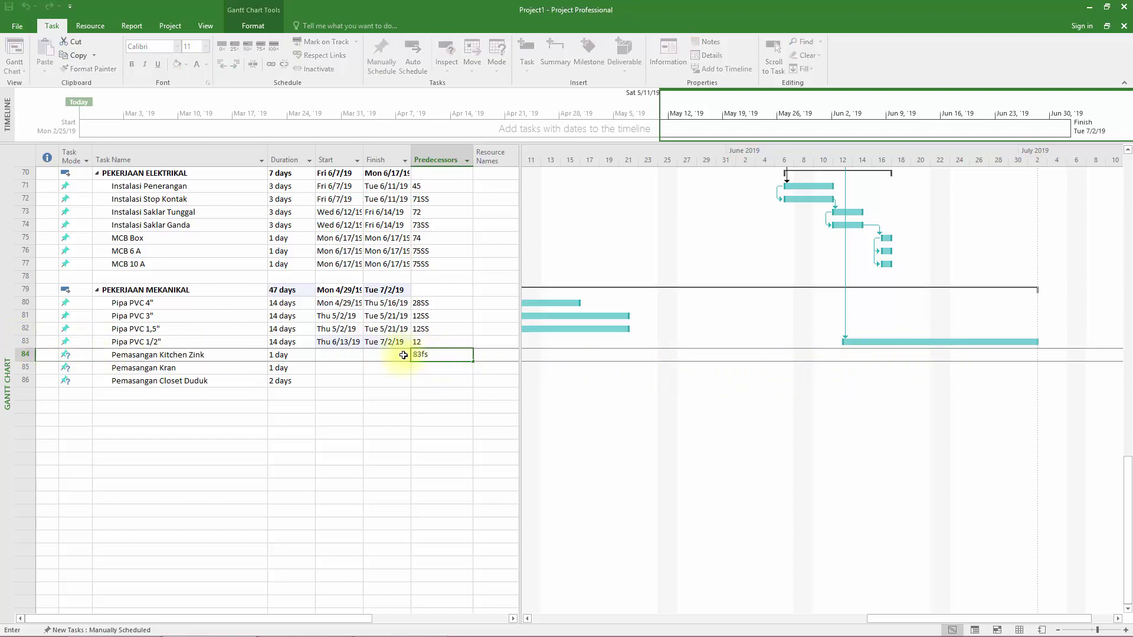
pyautogui.press('Return')
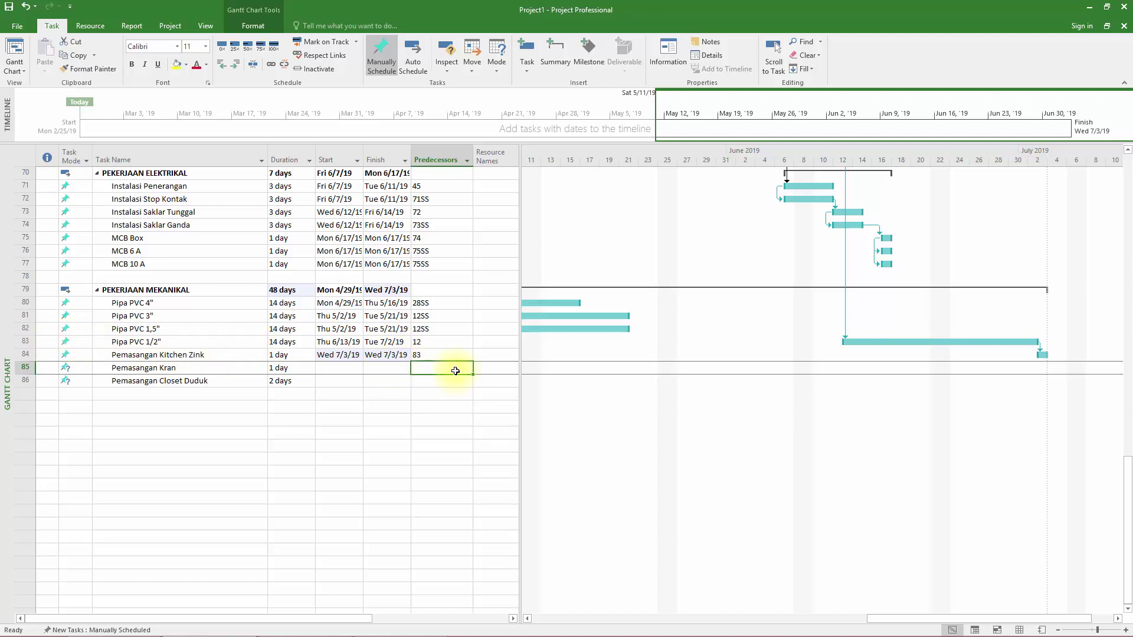
pyautogui.write('3')
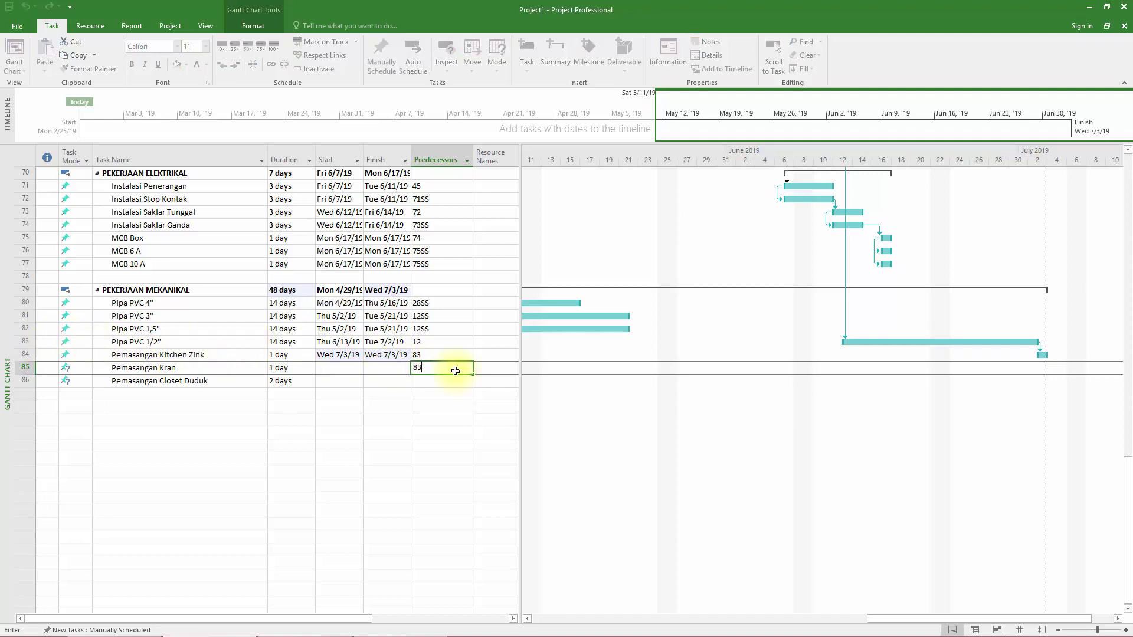
pyautogui.press('Return')
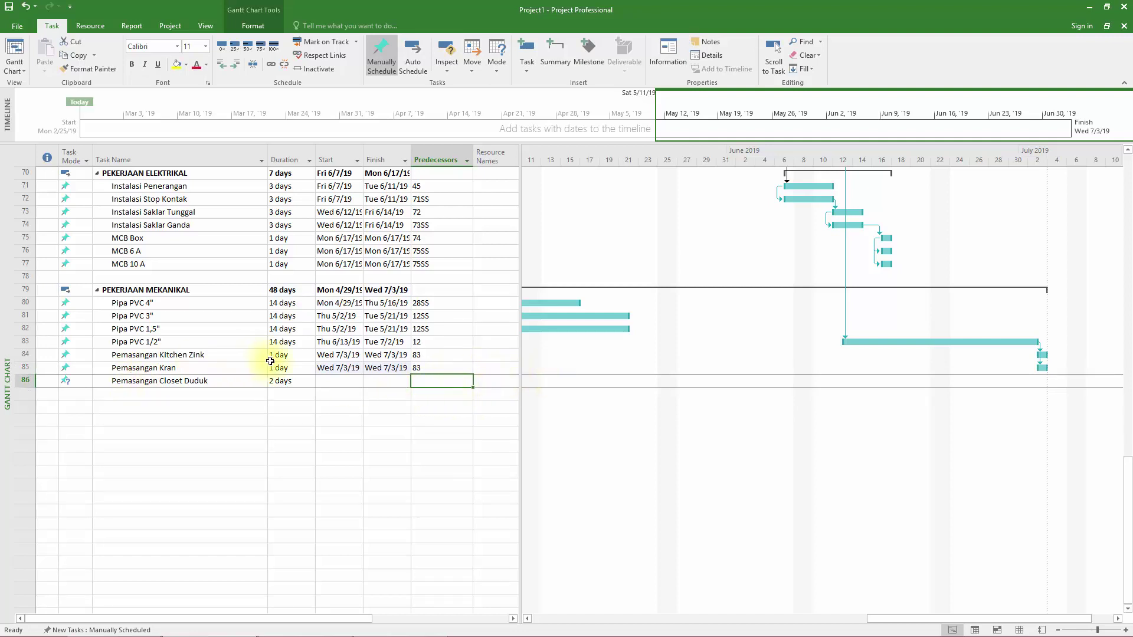
# Step: Set the predecessor of Pemasangan Closet Duduk to 85, the Pemasangan Kran task
pyautogui.write('85')
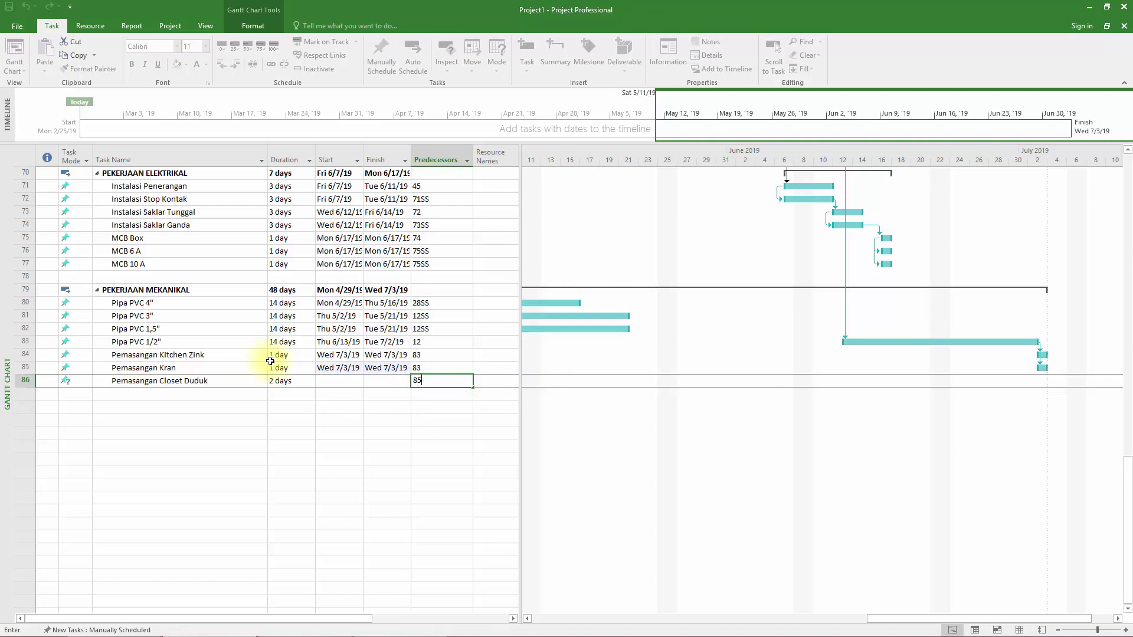
pyautogui.press('Return')
pyautogui.scroll(4, 1057, 578)
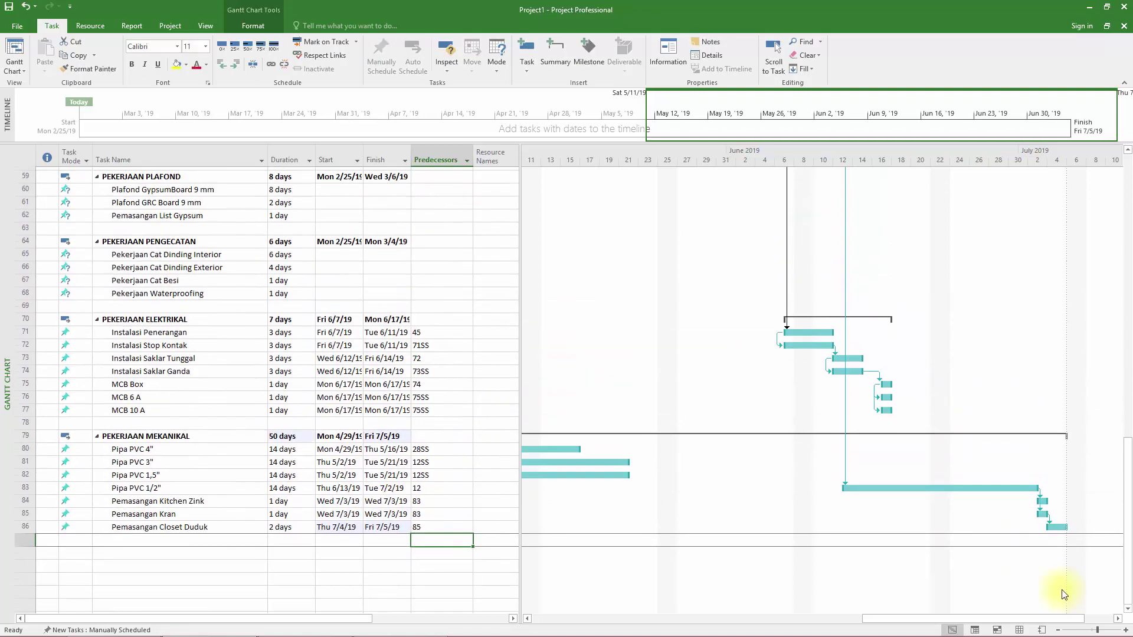
# Step: Fit the Gantt chart timescale to the full construction period, from 3/3/19 to 7/5/19
pyautogui.moveTo(1048, 615); pyautogui.dragTo(647, 584)
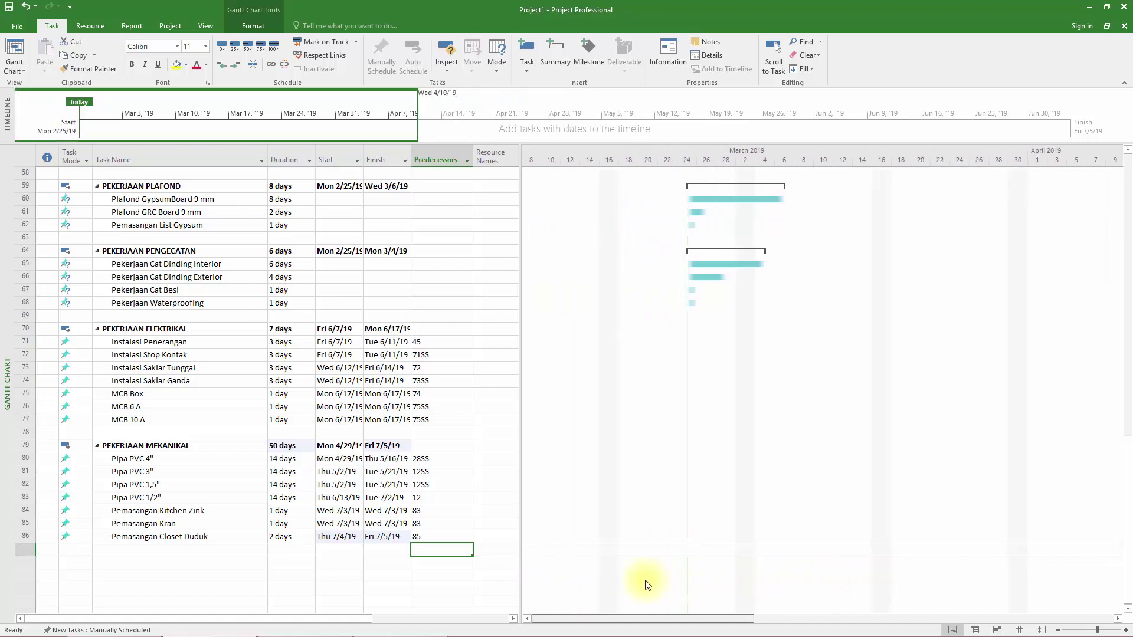
pyautogui.scroll(18, 767, 325)
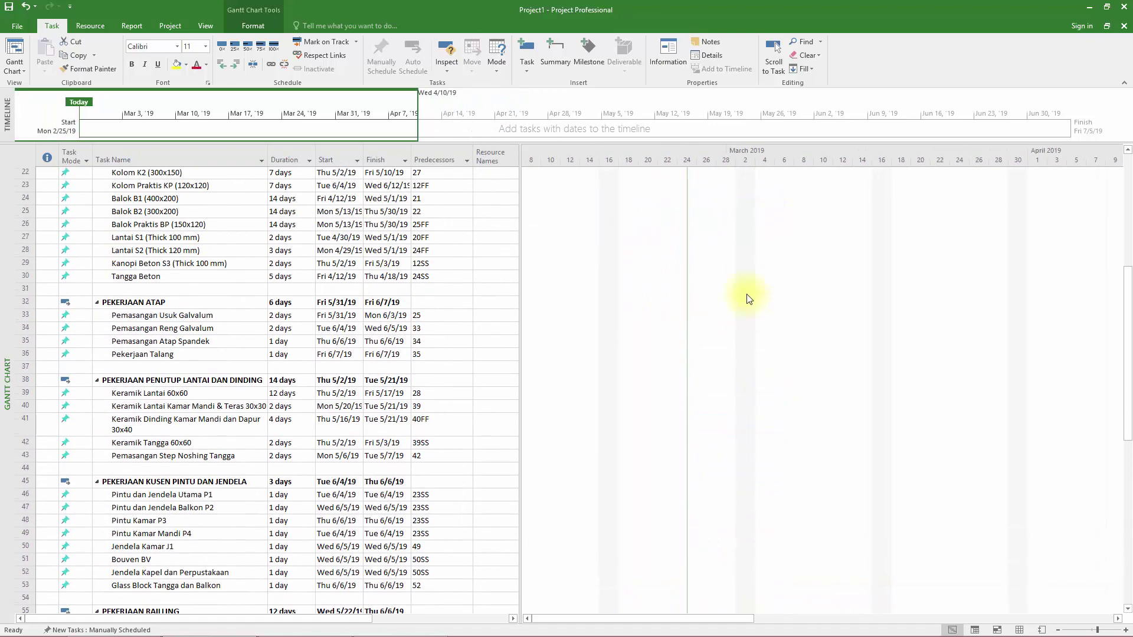
pyautogui.scroll(-8, 752, 360)
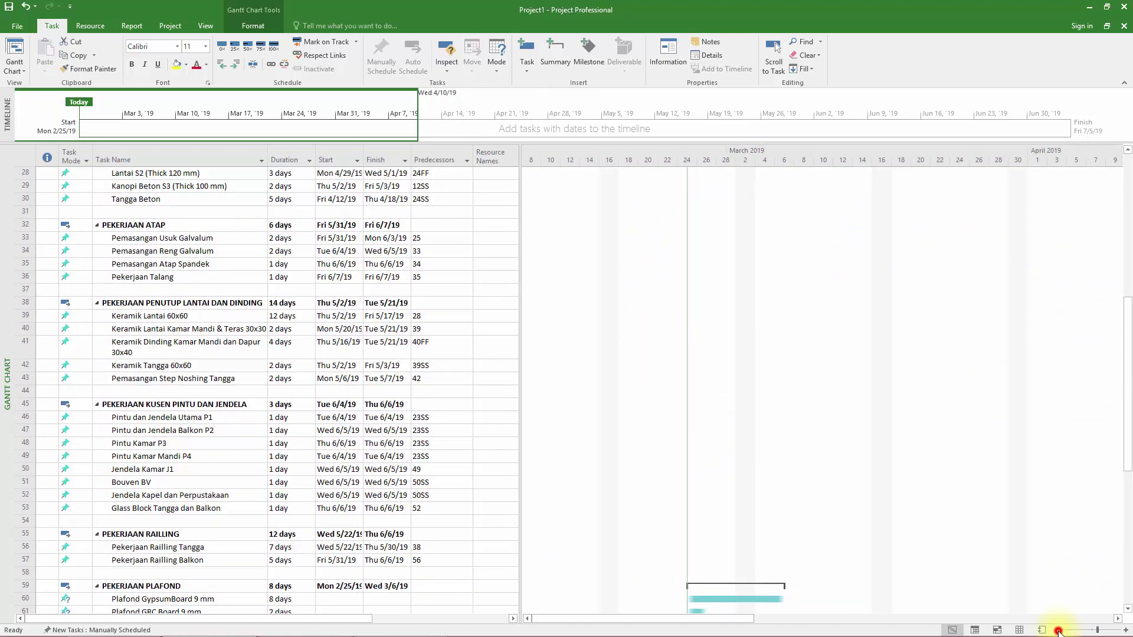
pyautogui.click(1058, 631)
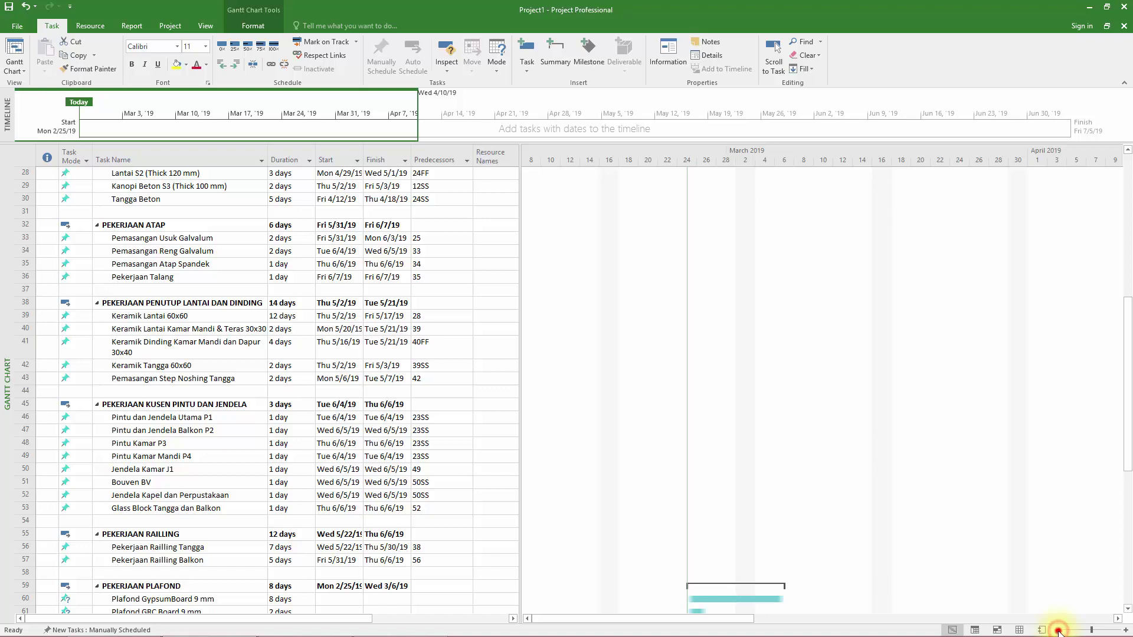
pyautogui.click(1125, 630)
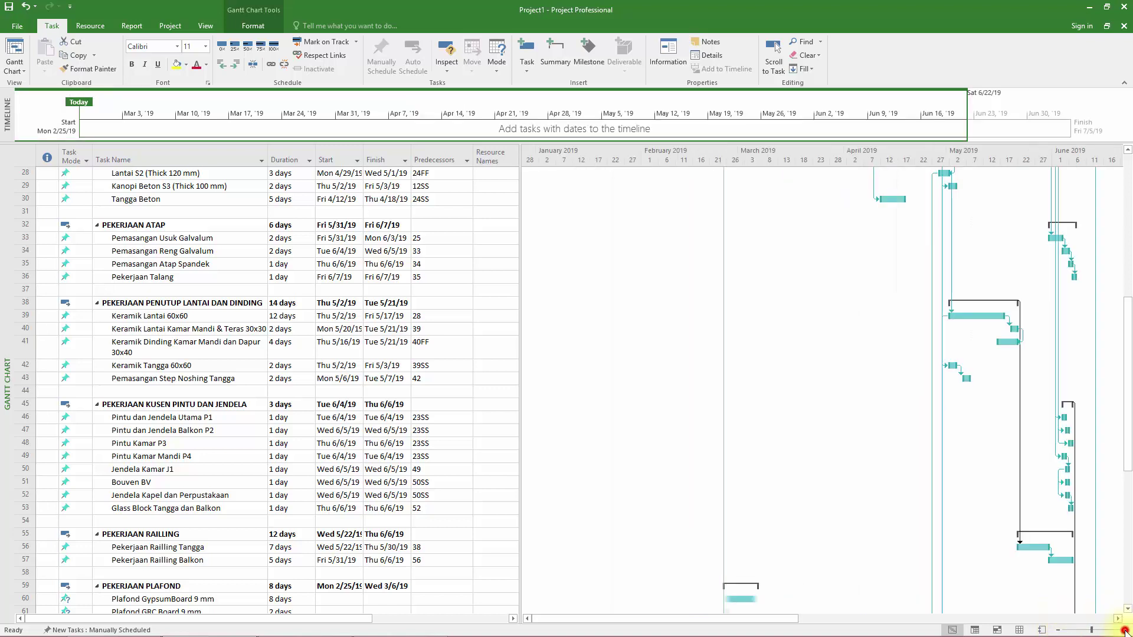
pyautogui.click(1124, 630)
pyautogui.moveTo(539, 90); pyautogui.dragTo(1071, 111)
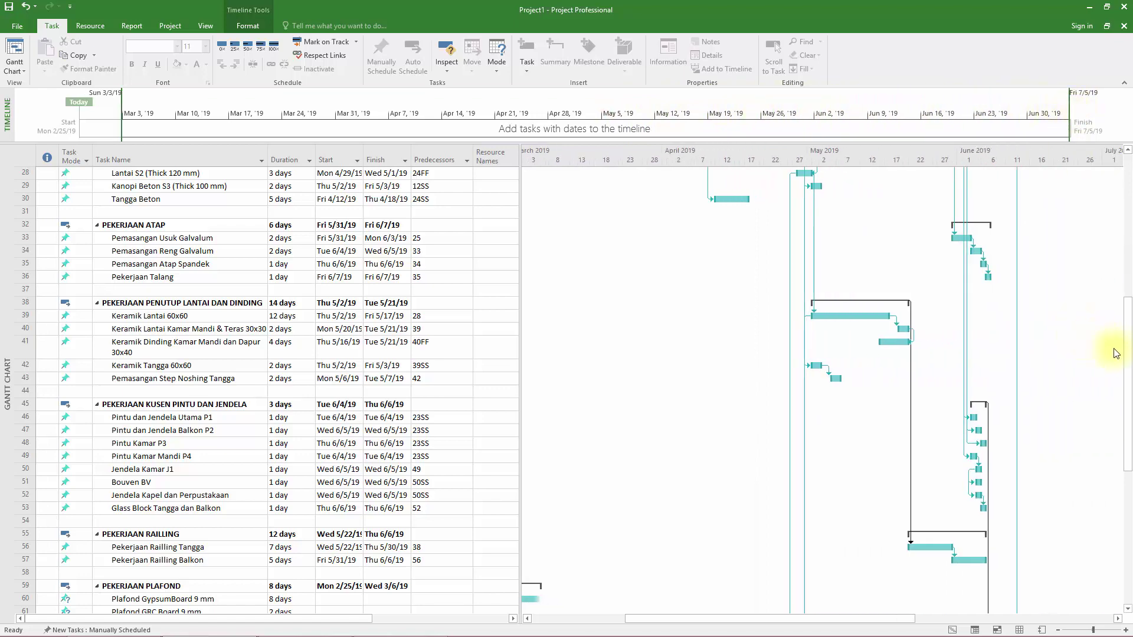
# Step: Review the linked task bars and predecessors across the whole schedule, from the preliminary works down to the mechanical tasks
pyautogui.moveTo(1128, 359); pyautogui.dragTo(1129, 226)
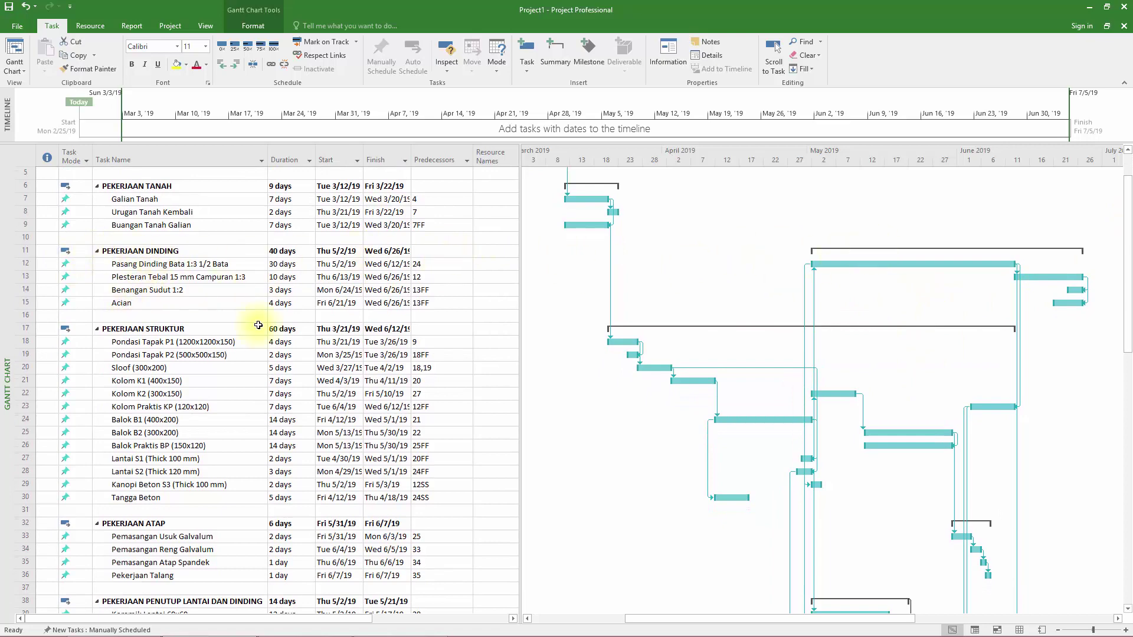
pyautogui.scroll(-5, 968, 254)
pyautogui.scroll(-11, 1005, 250)
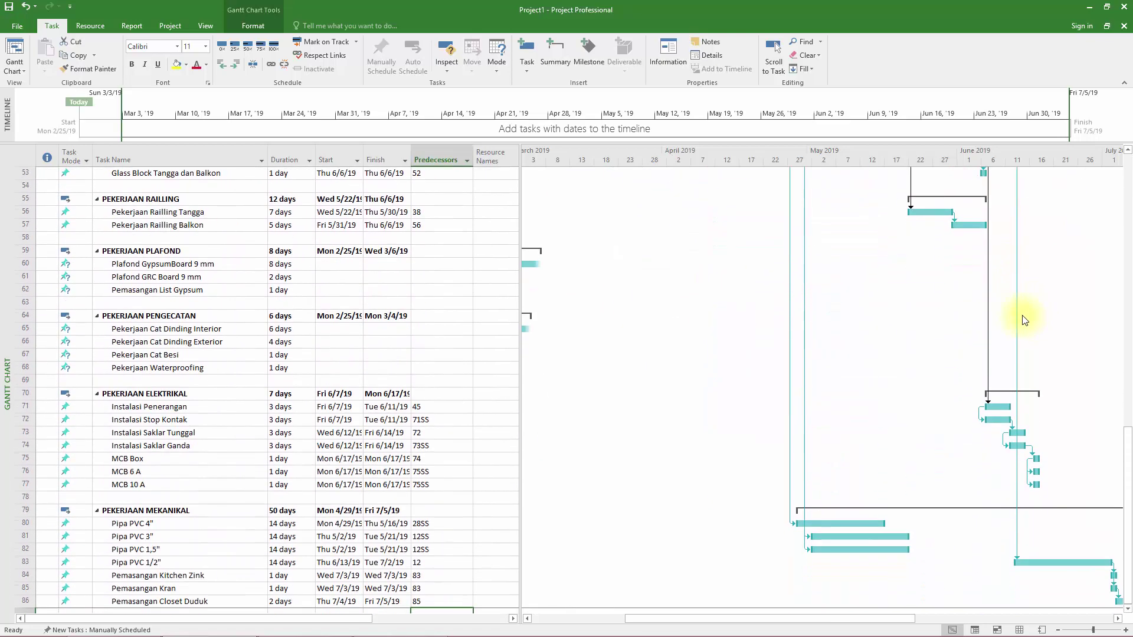
pyautogui.scroll(-4, 1054, 430)
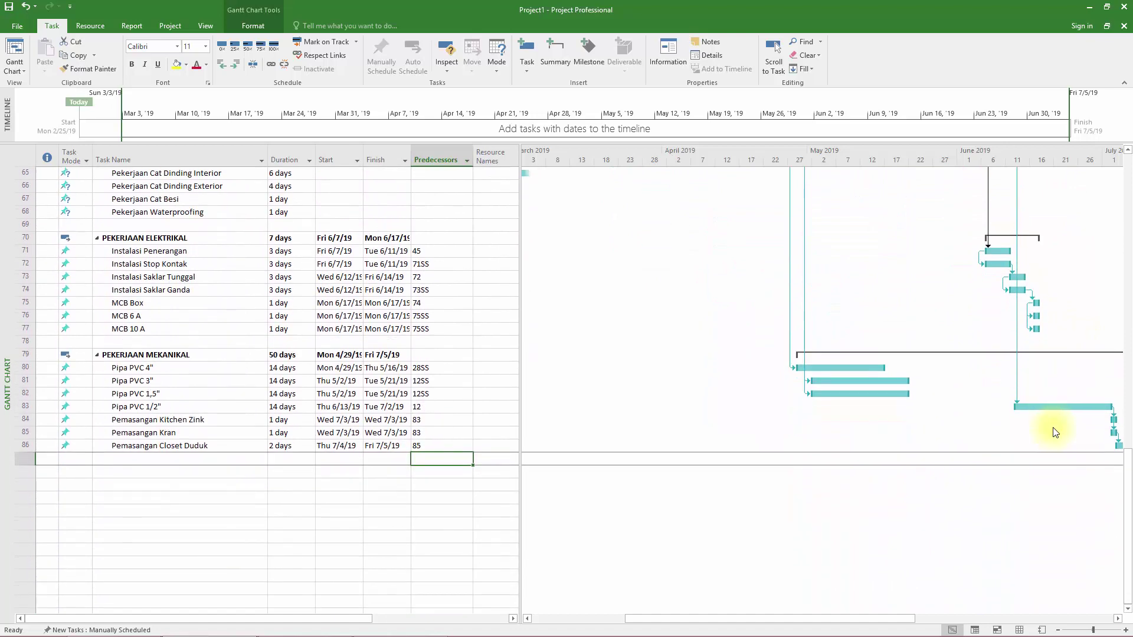
pyautogui.scroll(6, 1055, 431)
pyautogui.scroll(15, 1057, 426)
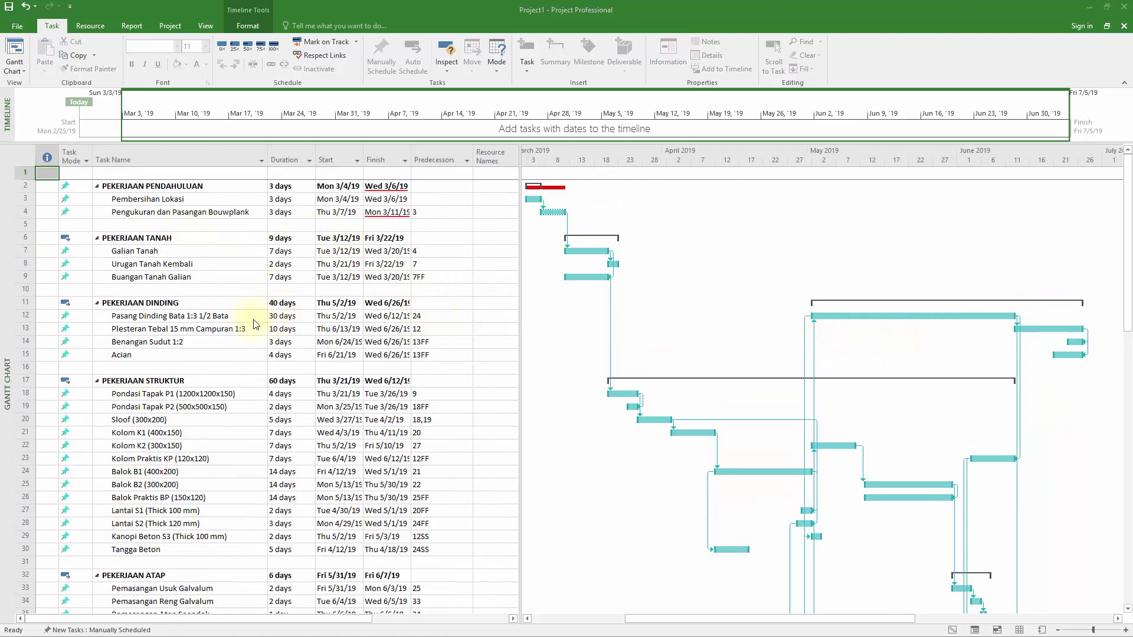
pyautogui.click(450, 264)
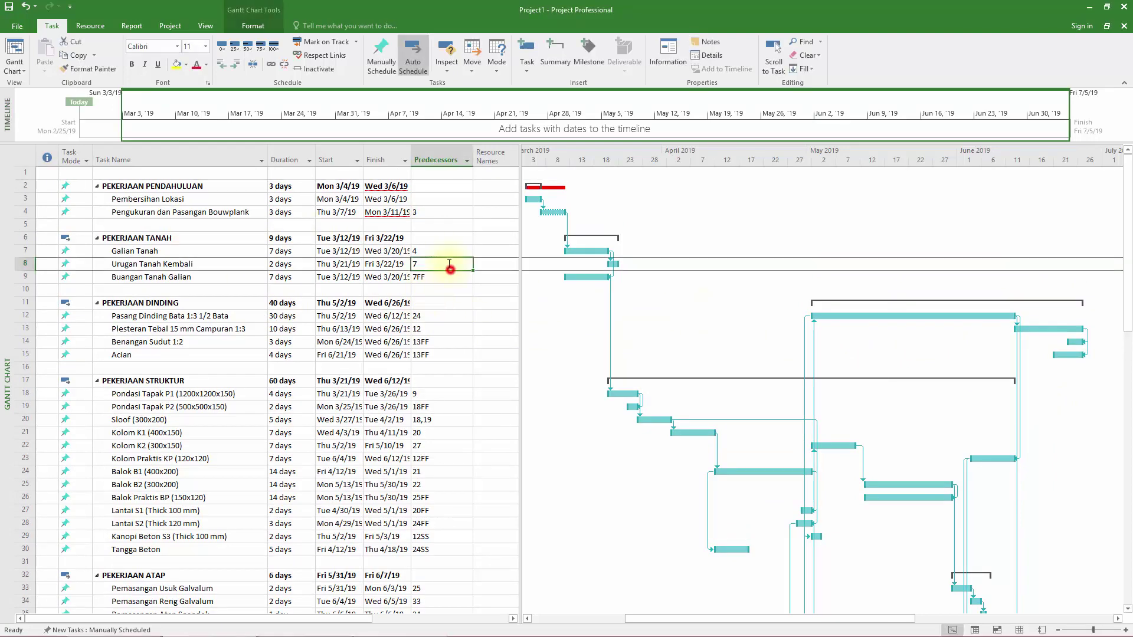
pyautogui.scroll(-10, 455, 263)
pyautogui.scroll(10, 494, 303)
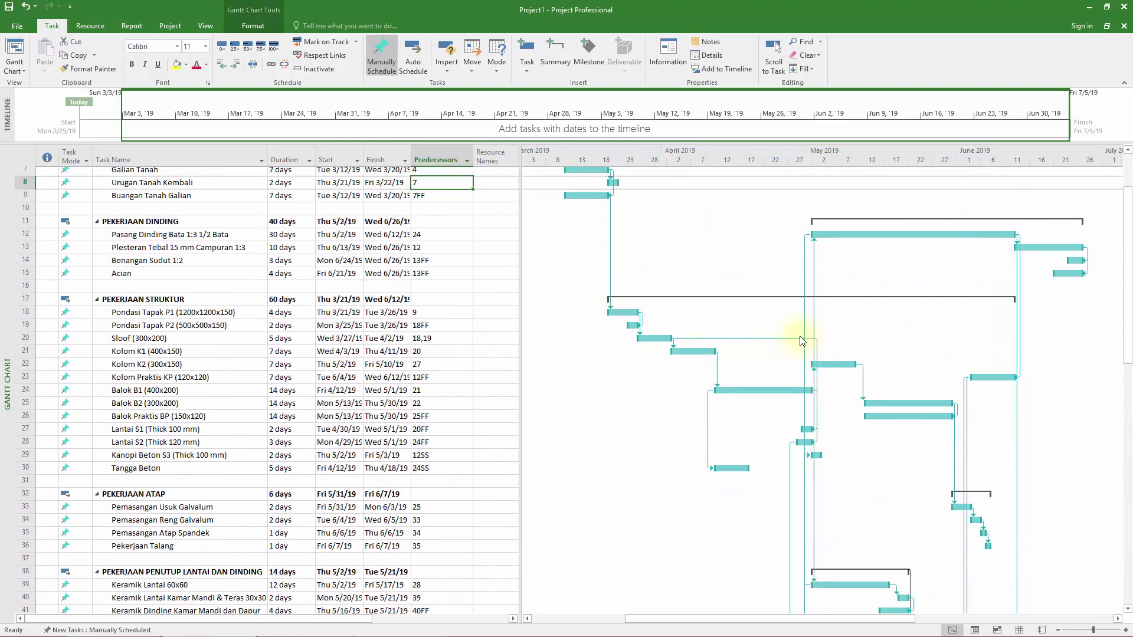
# Step: Set the paper size for printing the Gantt chart to A3 297 x 420 mm in the page setup
pyautogui.click(17, 28)
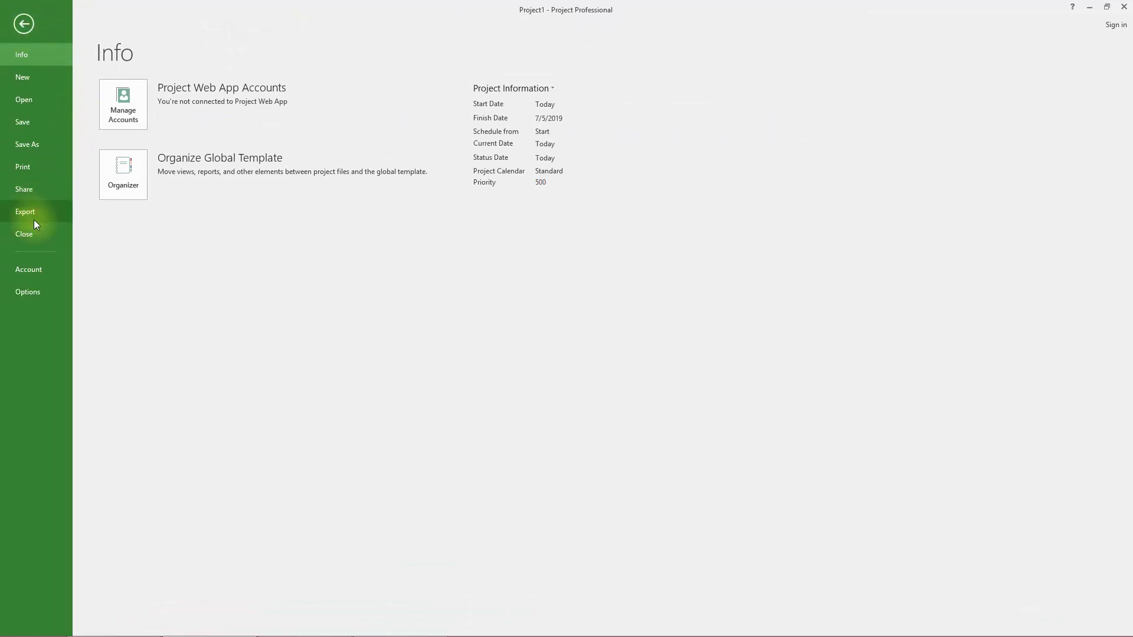
pyautogui.click(32, 169)
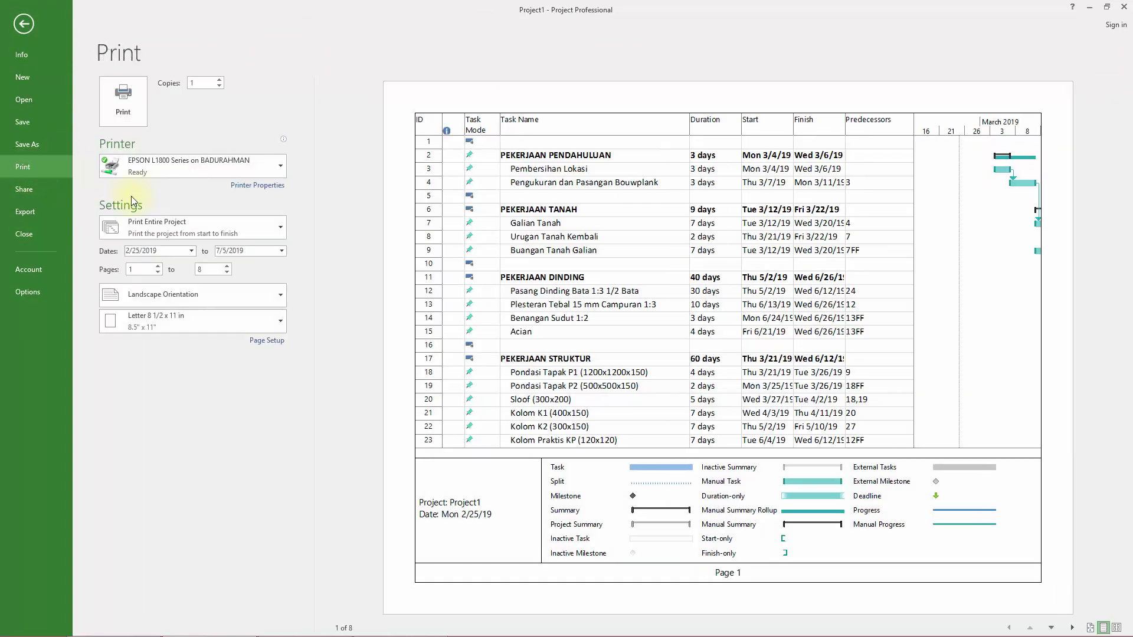
pyautogui.click(270, 341)
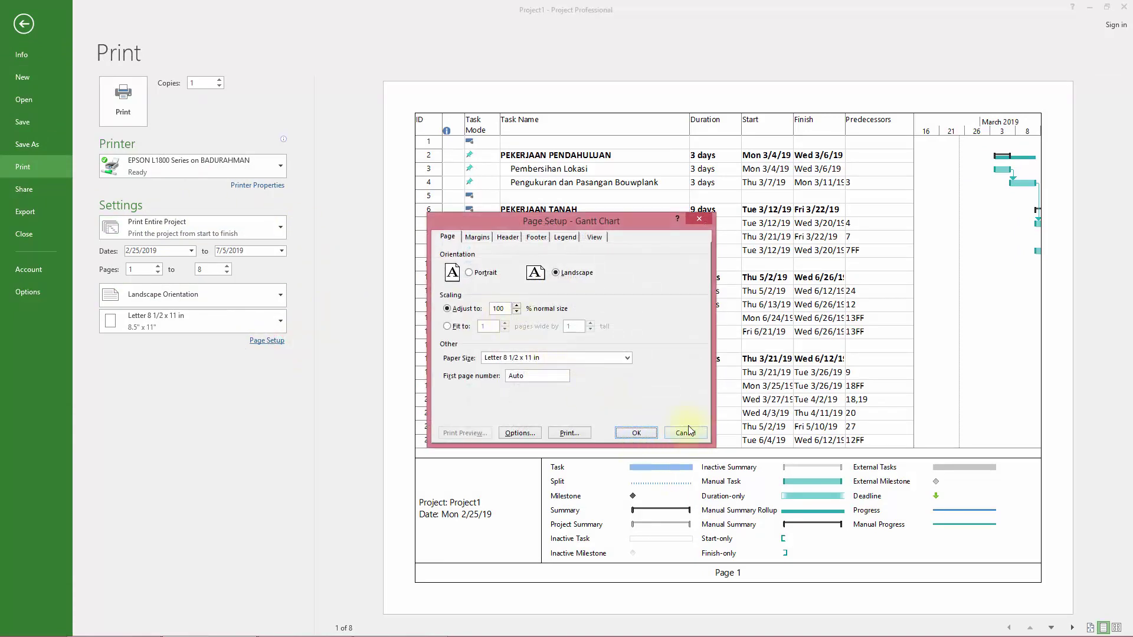
pyautogui.click(626, 359)
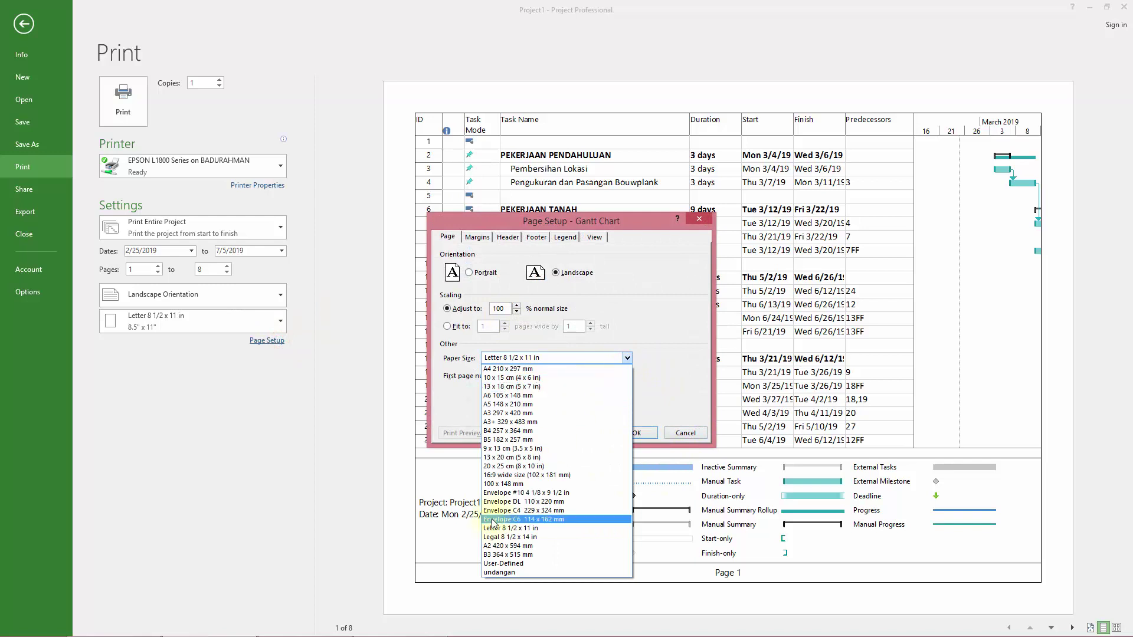
pyautogui.click(508, 413)
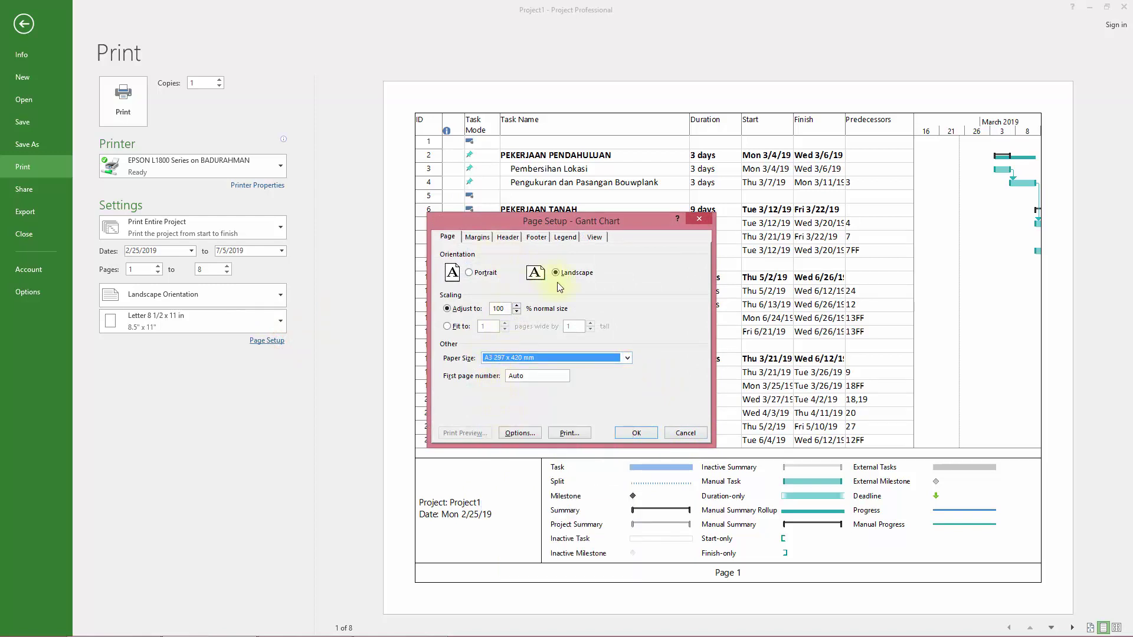
pyautogui.press('Tab')
pyautogui.press('Tab')
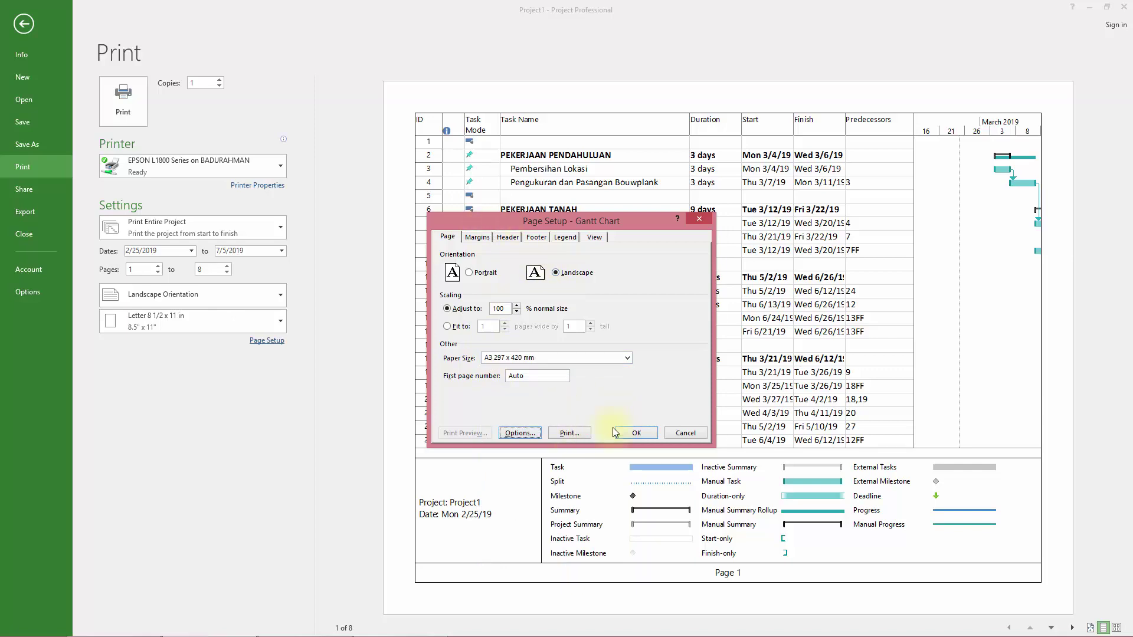
pyautogui.click(633, 433)
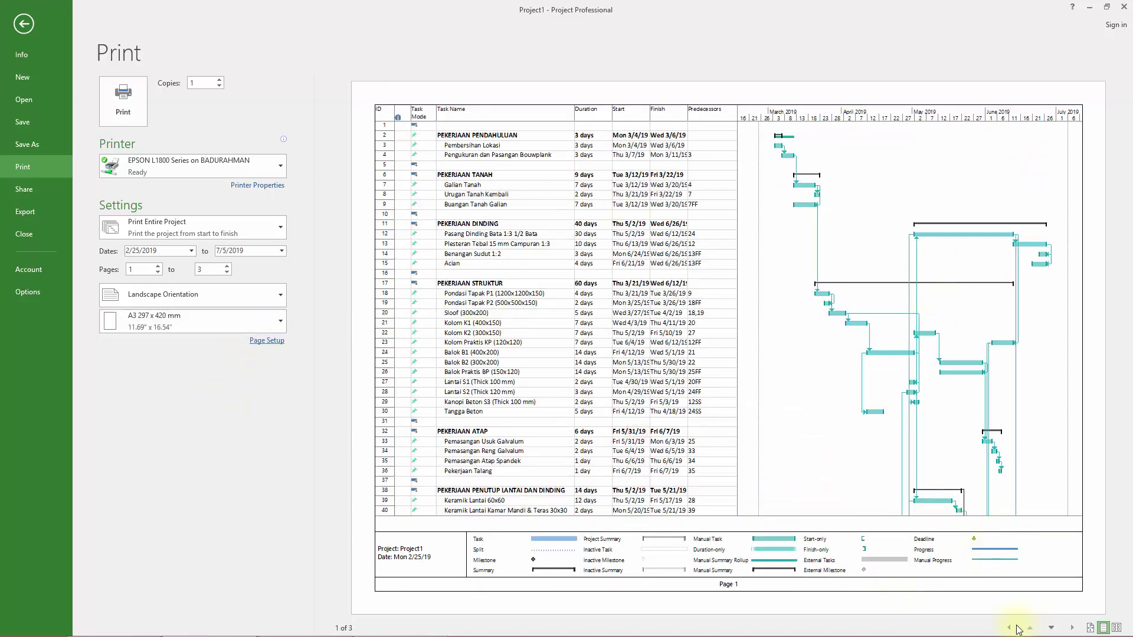
# Step: Check every page of the A3 print preview and return to the first page
pyautogui.click(1049, 628)
pyautogui.click(1048, 628)
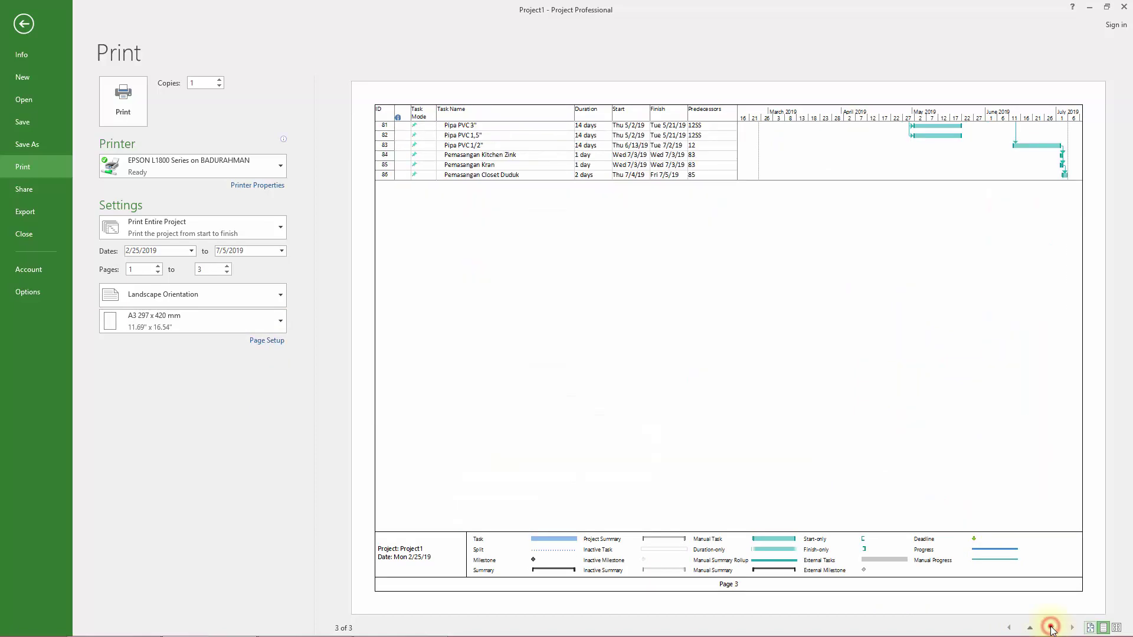
pyautogui.click(1029, 628)
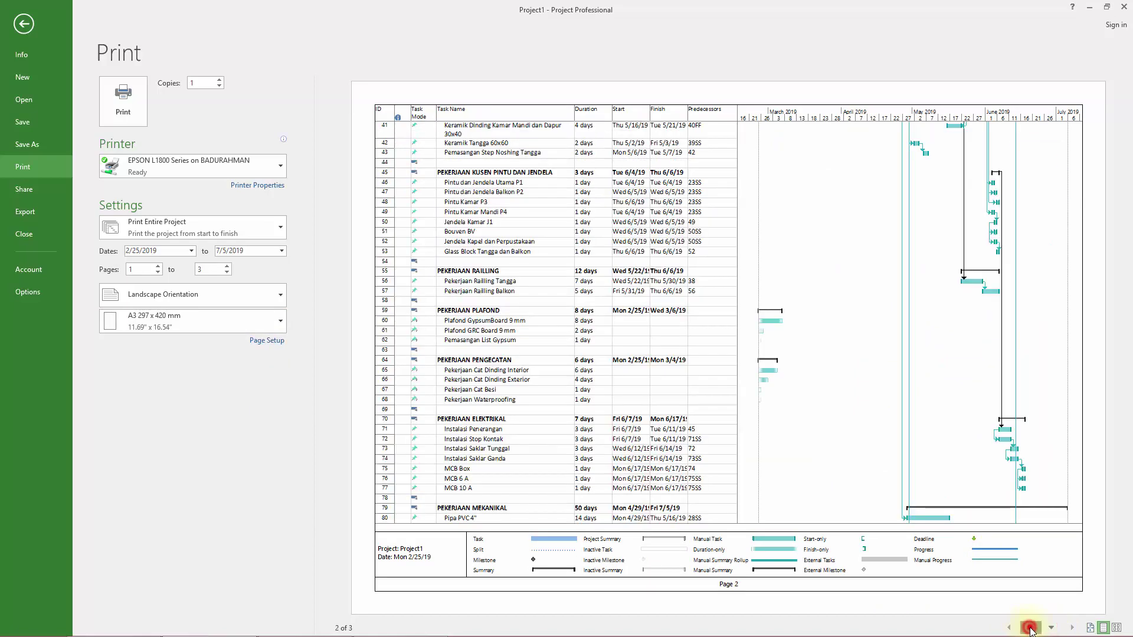
pyautogui.click(1030, 628)
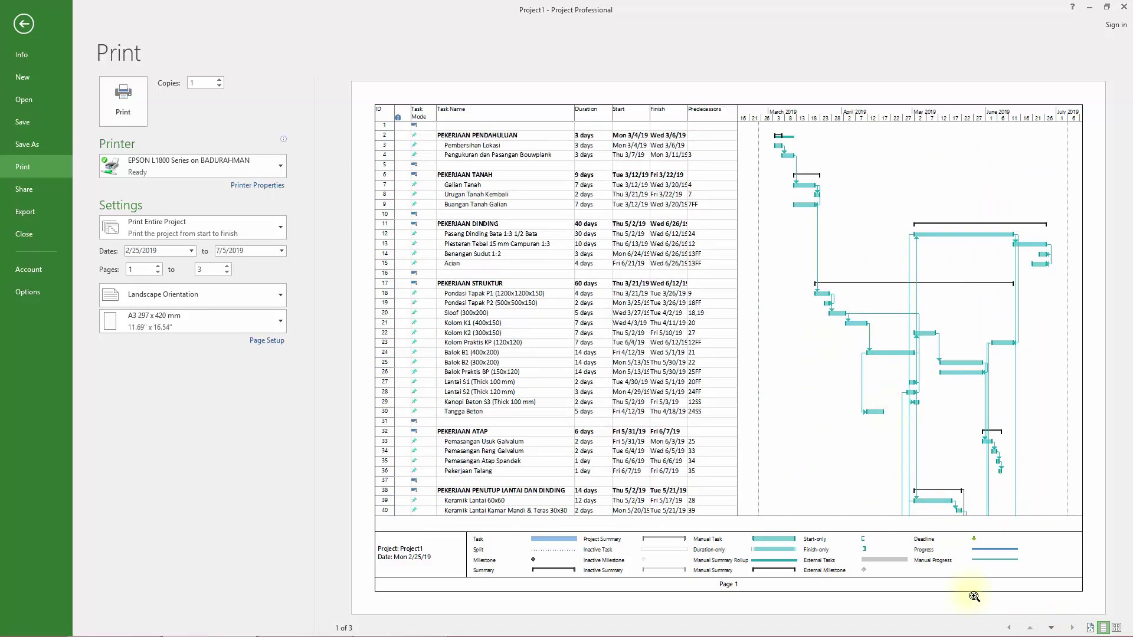
pyautogui.click(1050, 628)
pyautogui.click(1049, 627)
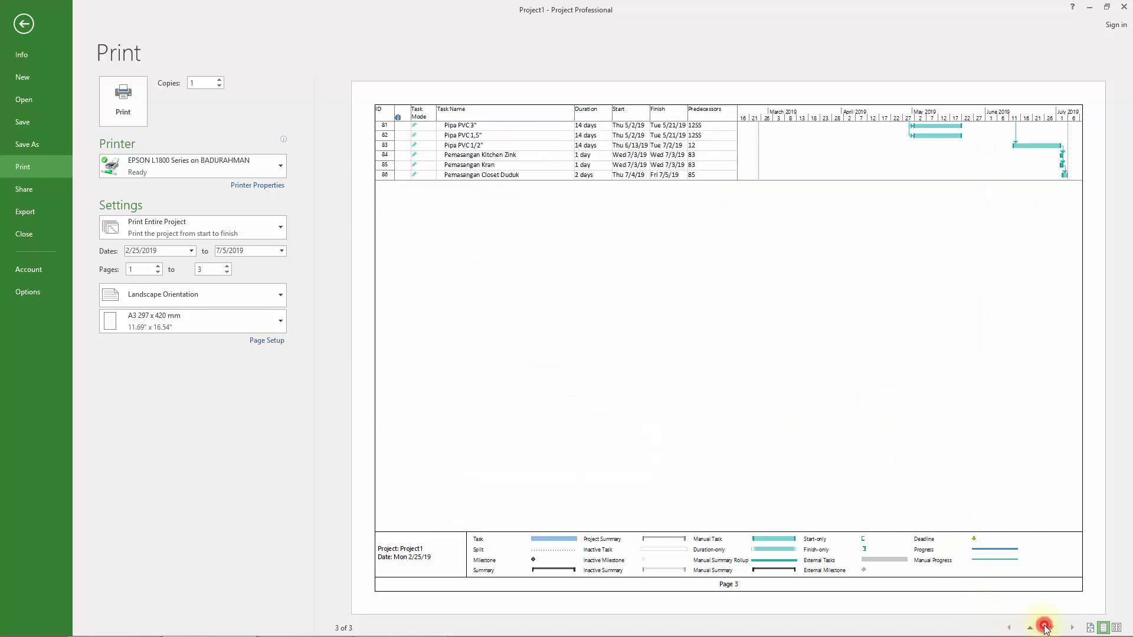
pyautogui.click(1030, 628)
pyautogui.click(1030, 628)
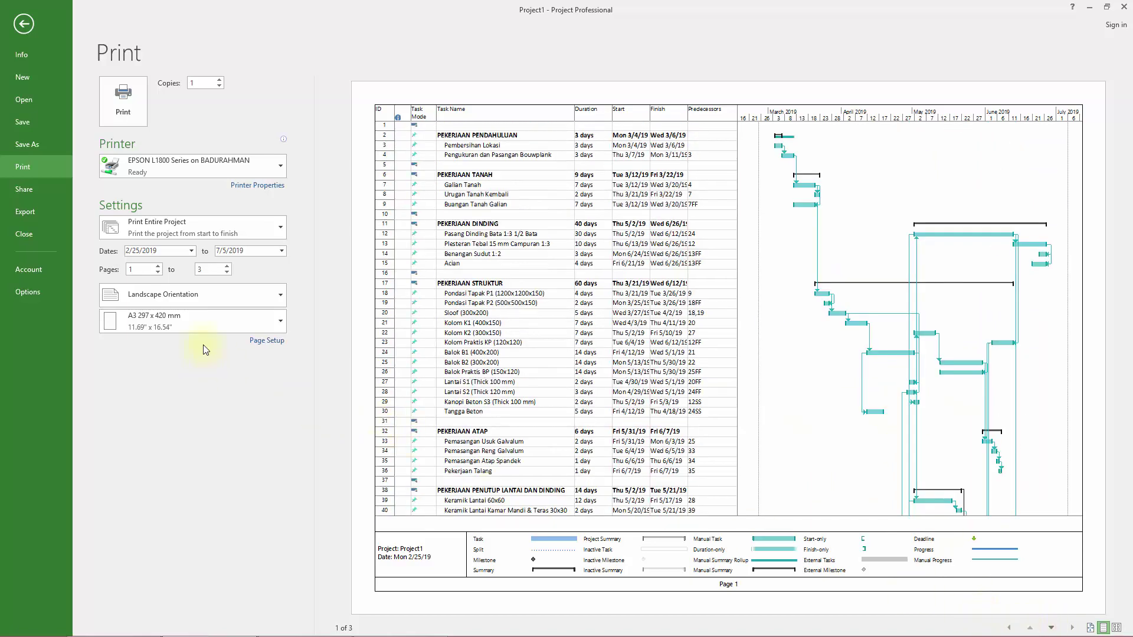
# Step: Export the full schedule as a PDF named Project Contoh in the ms project folder, keeping the default export options
pyautogui.click(27, 212)
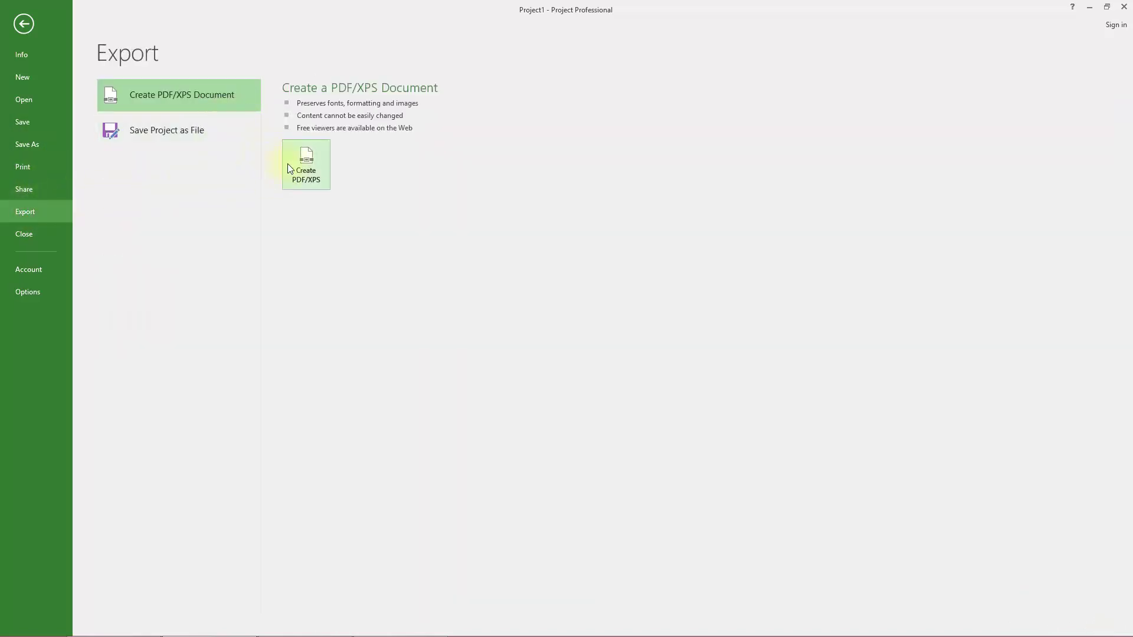
pyautogui.click(307, 165)
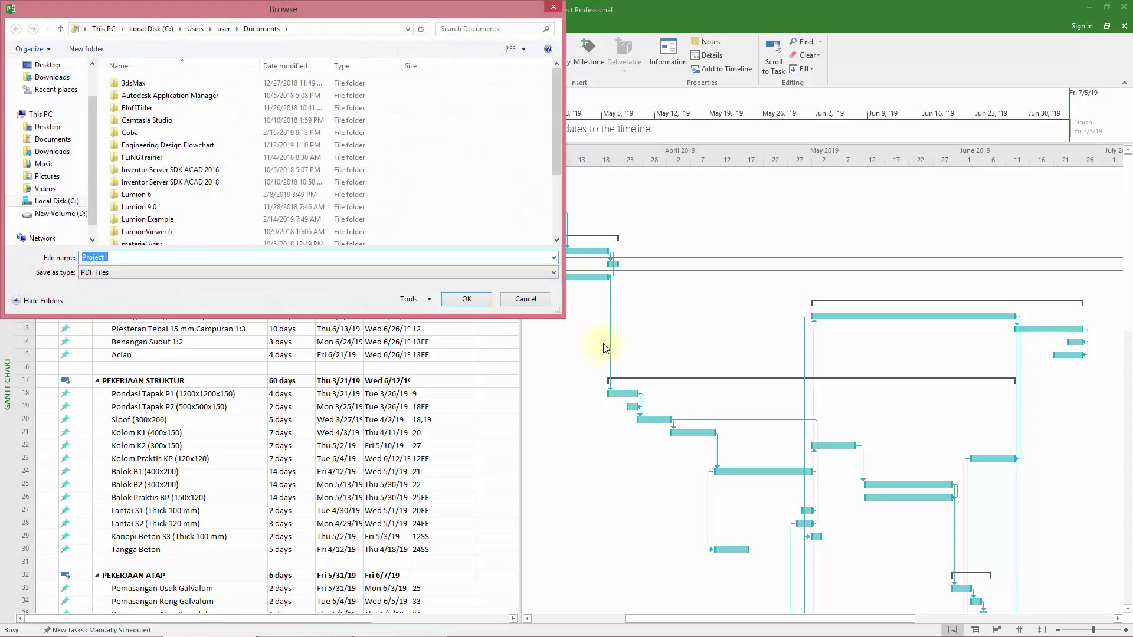
pyautogui.doubleClick(125, 257)
pyautogui.write('Pro')
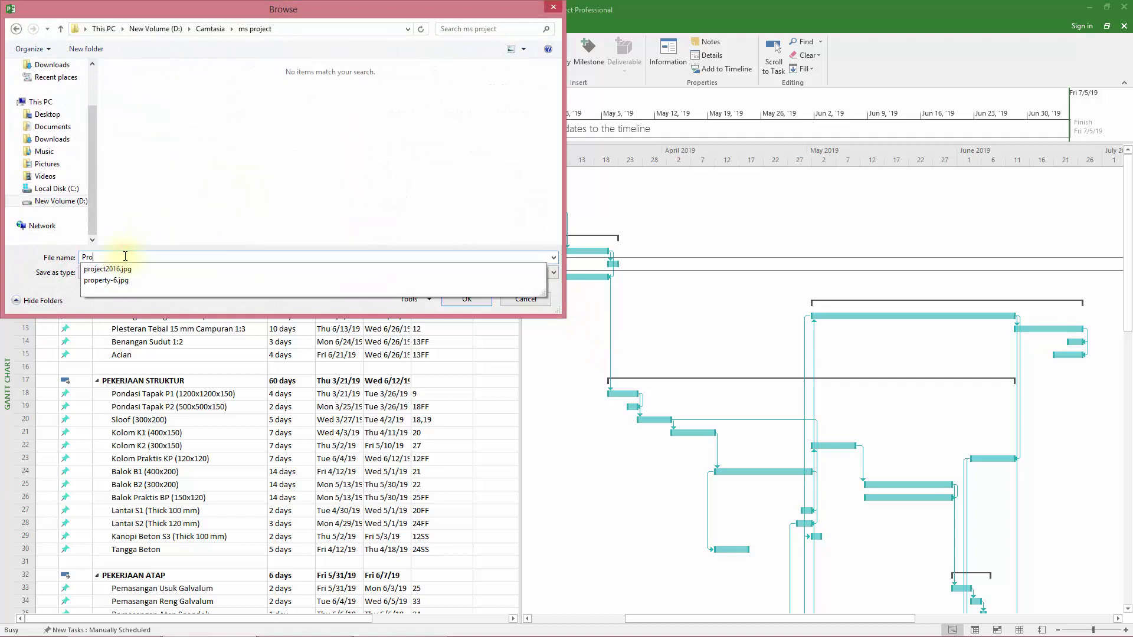
pyautogui.write('ject')
pyautogui.press('Escape')
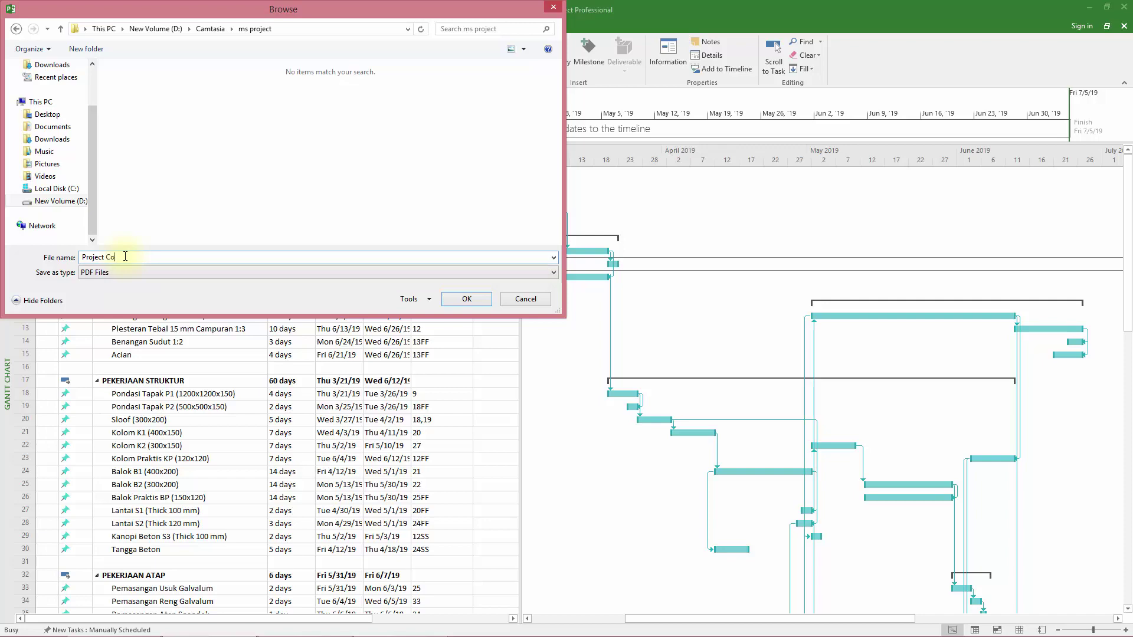
pyautogui.click(466, 298)
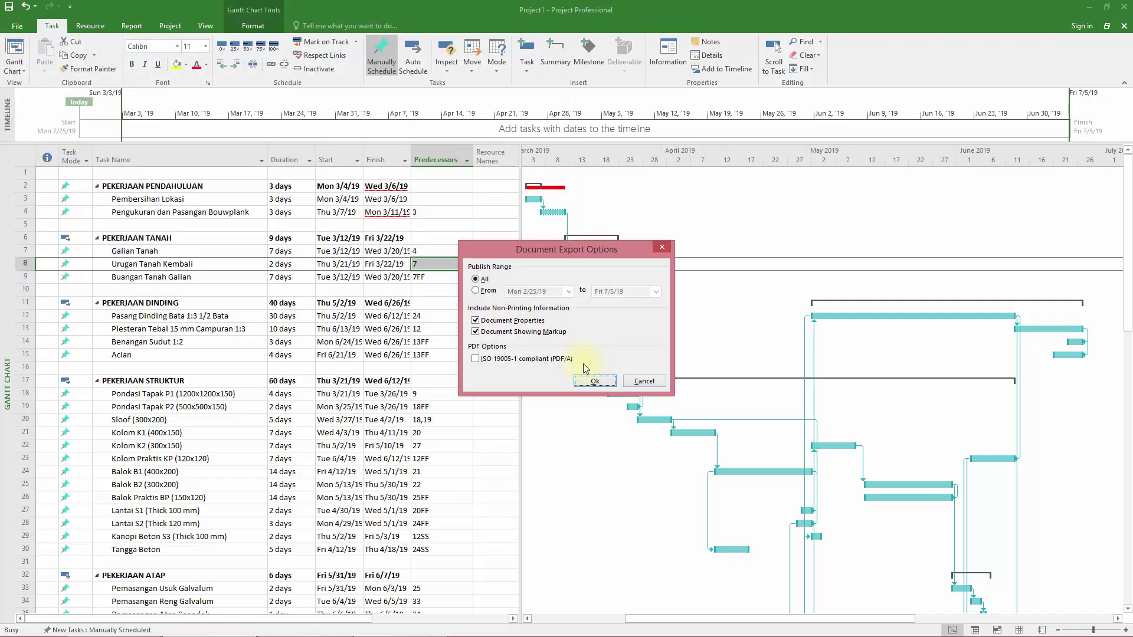
pyautogui.click(592, 380)
# Step: Switch to File Explorer, open the Project Contoh PDF in Adobe Reader and look through its pages to the last one
pyautogui.hotkey('alt', 'Tab')
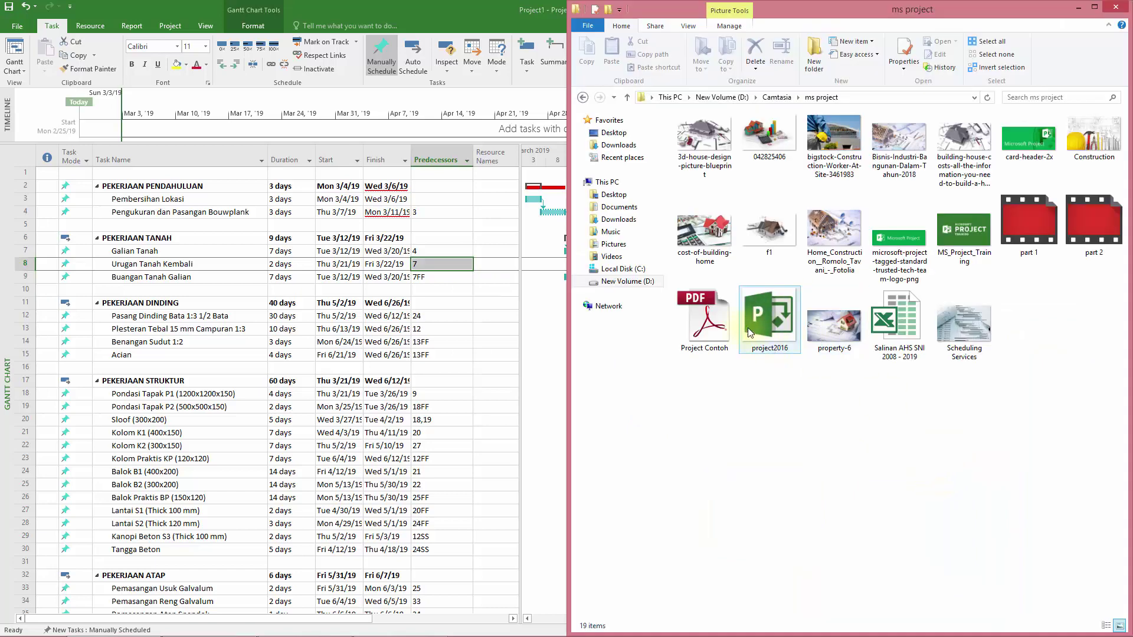
pyautogui.doubleClick(721, 335)
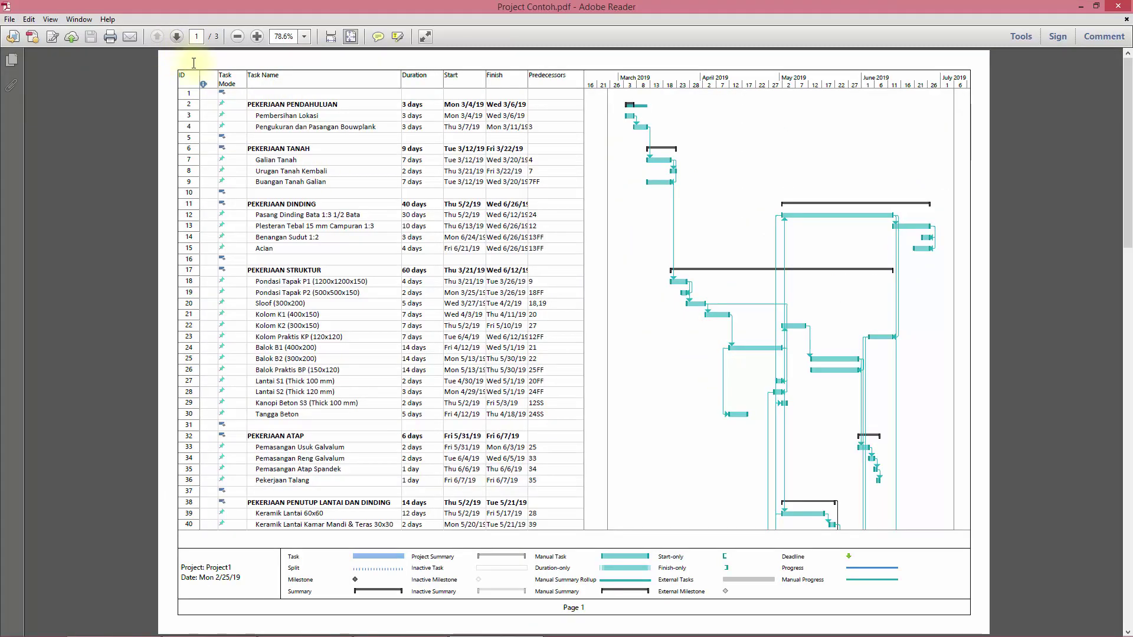
pyautogui.click(177, 37)
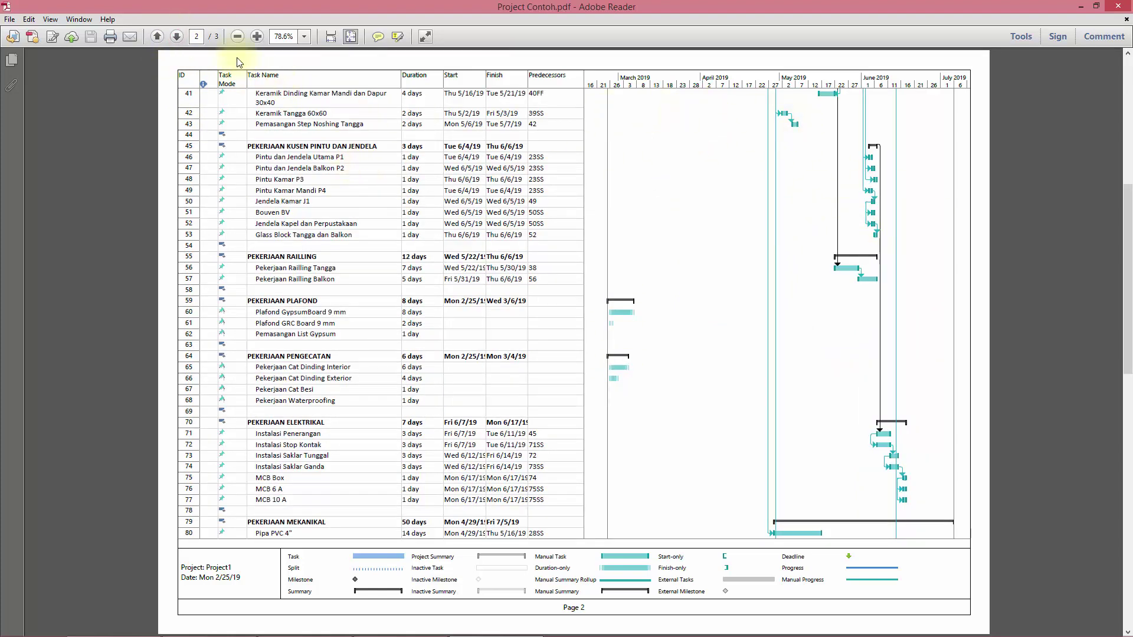
pyautogui.click(177, 36)
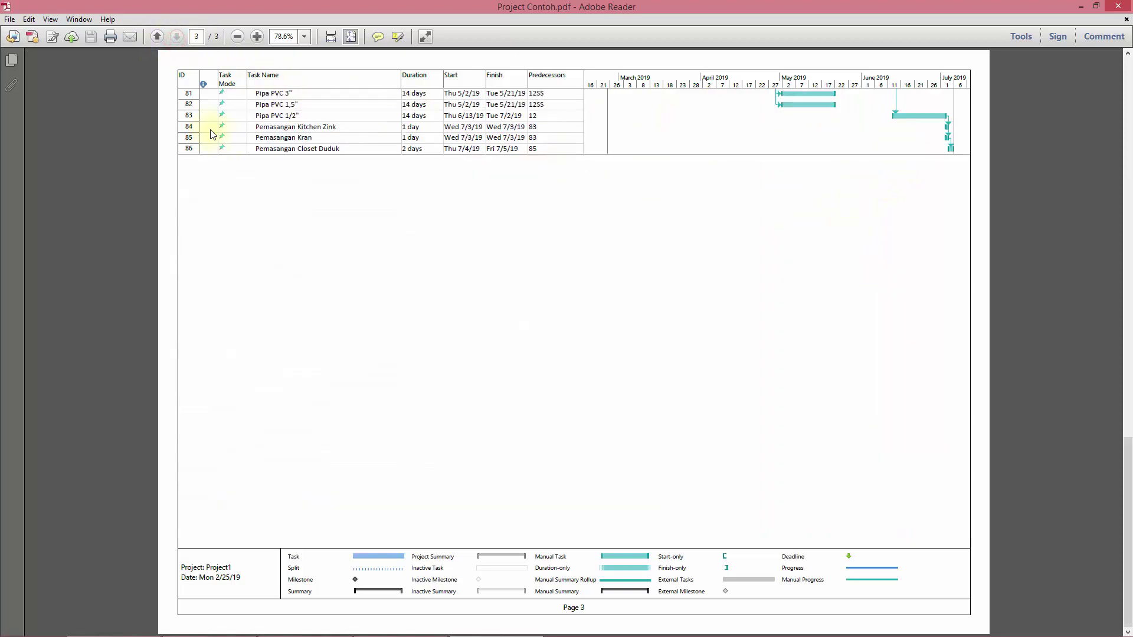